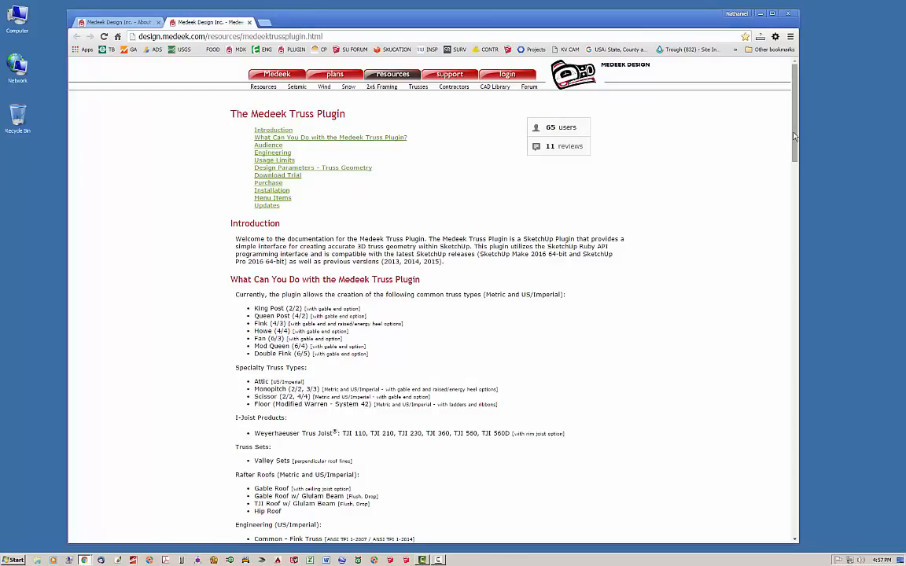
scroll(794, 138, down, 1)
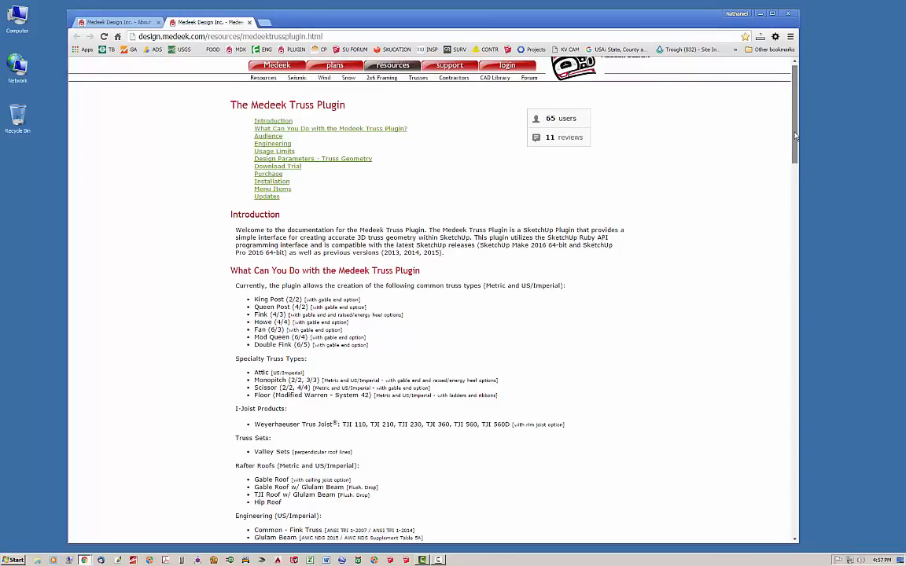
scroll(794, 134, up, 1)
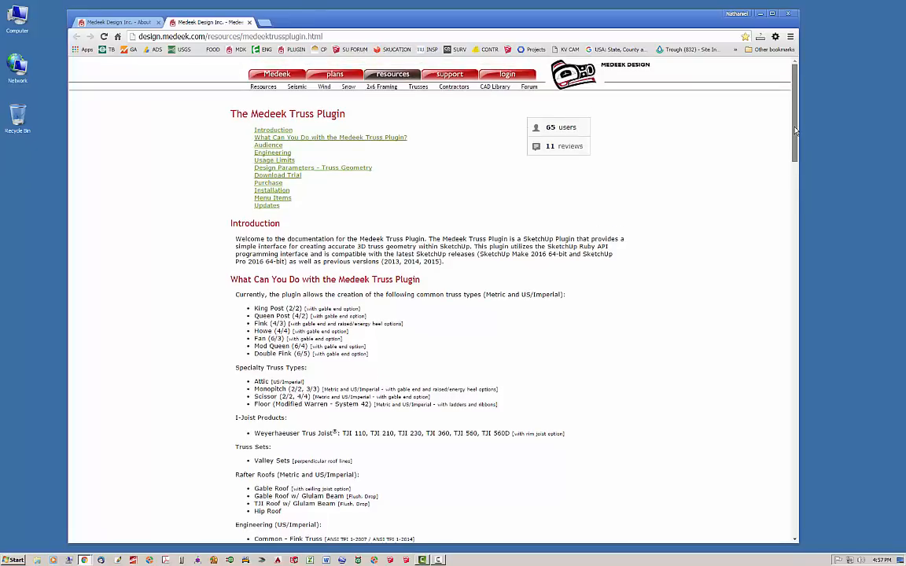
drag(794, 129, 780, 85)
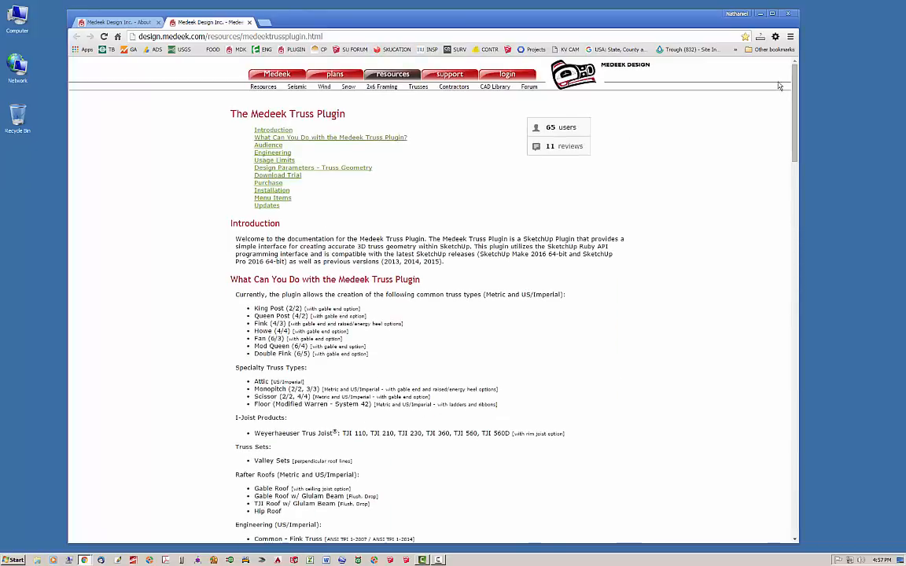
Minimise the plugin web page and launch SketchUp Make with the default template, opening a new empty model.
click(760, 13)
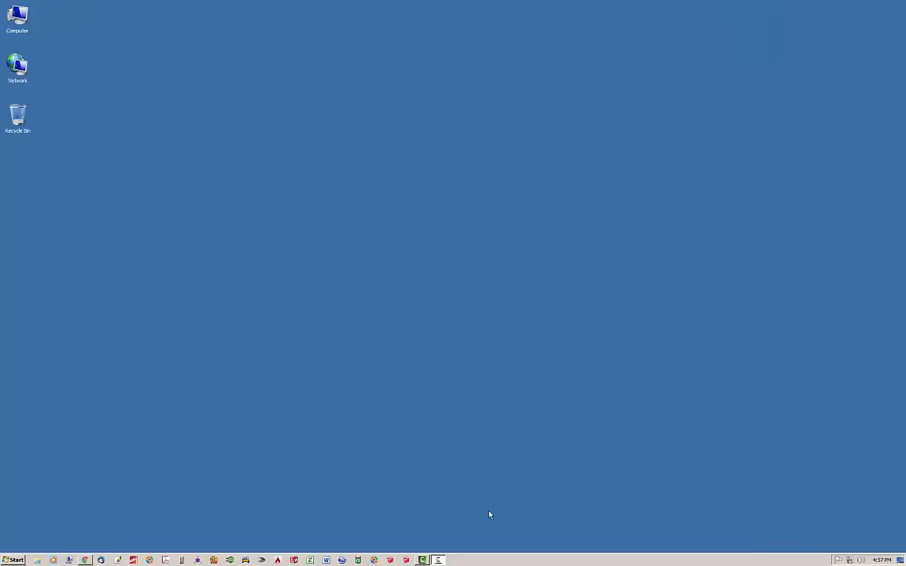
click(406, 560)
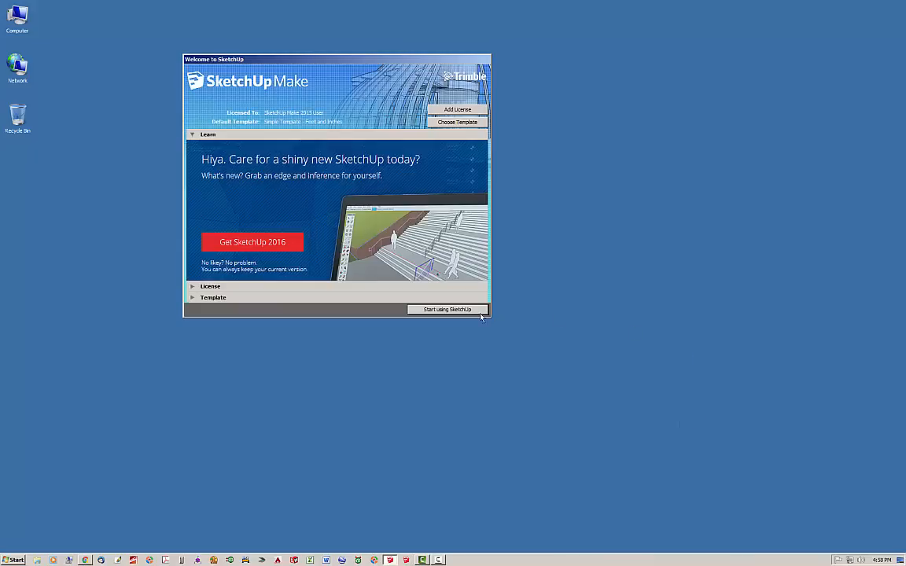
click(466, 310)
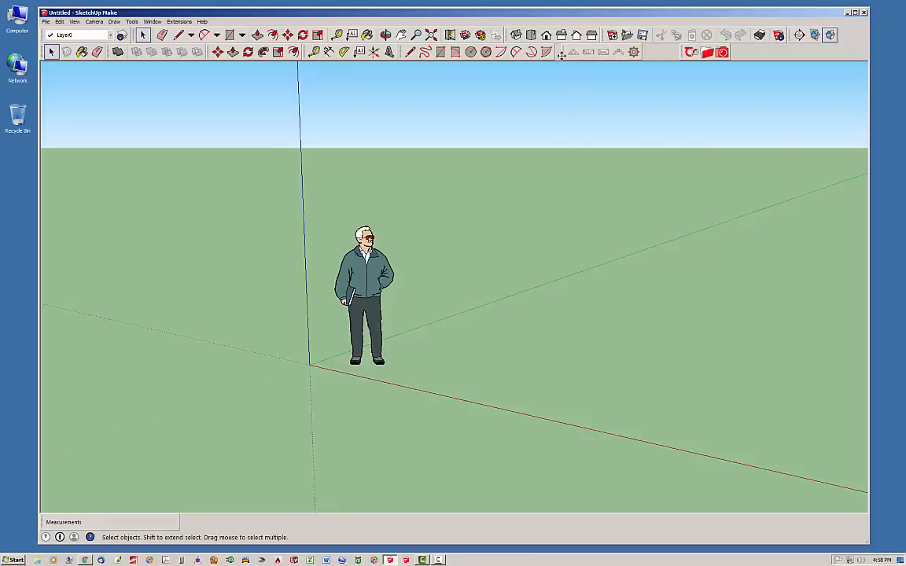
Float the Medeek Truss tool strip over the model and dock it back beside the drawing tools.
drag(564, 52, 440, 154)
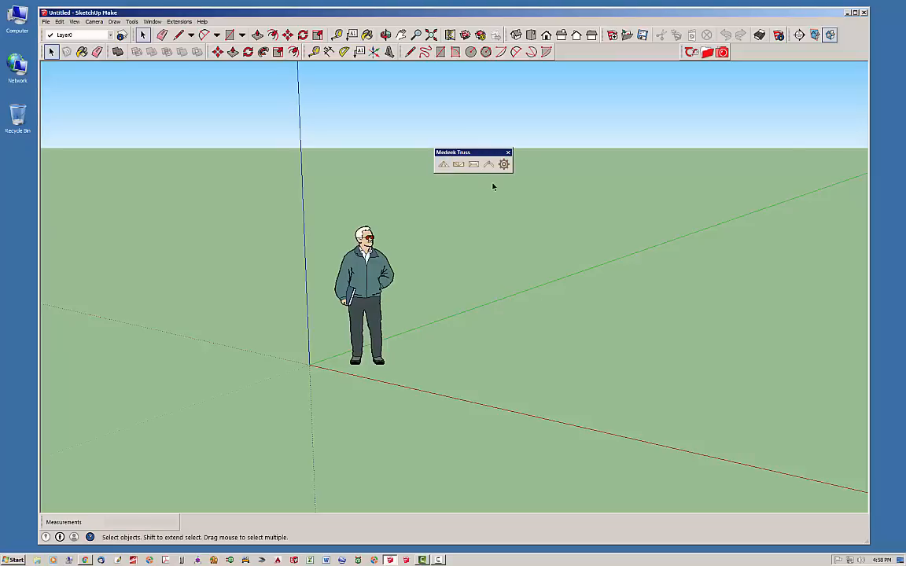
drag(487, 152, 614, 52)
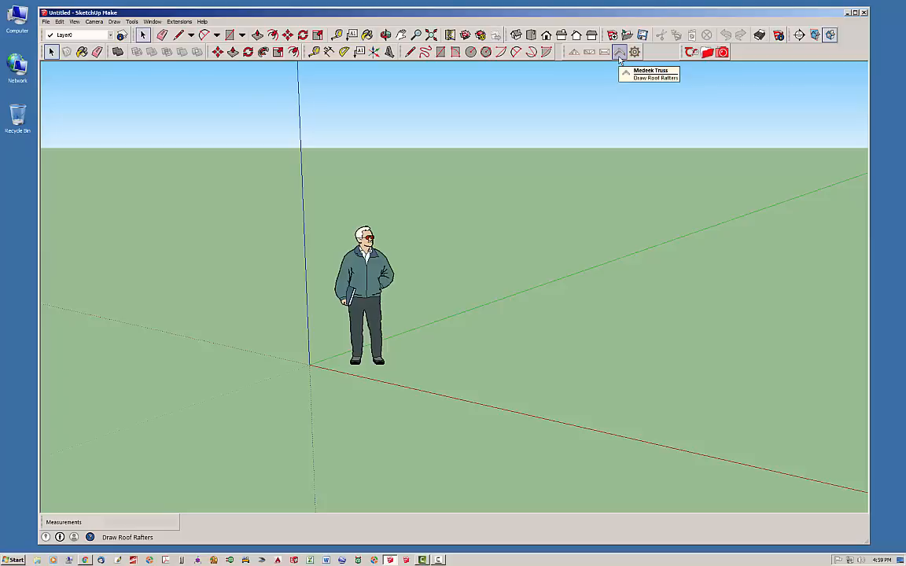
Open Draw Roof Rafters, look through the available roof rafter families and dismiss the dialog.
click(620, 56)
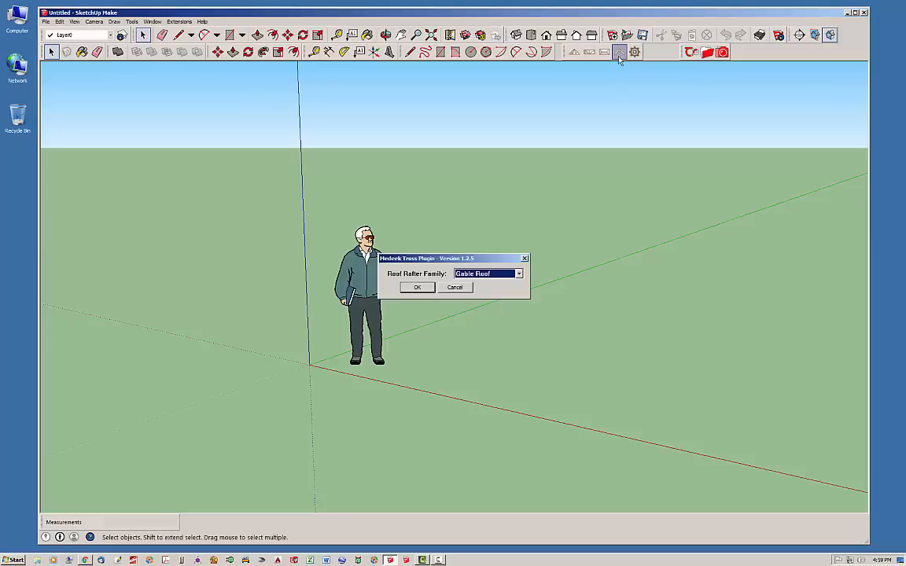
click(519, 275)
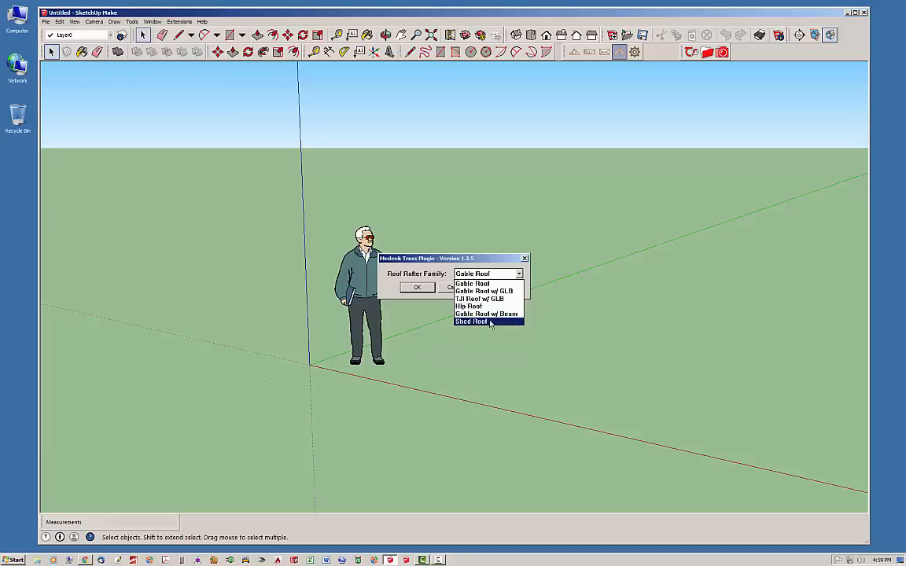
click(472, 283)
click(418, 287)
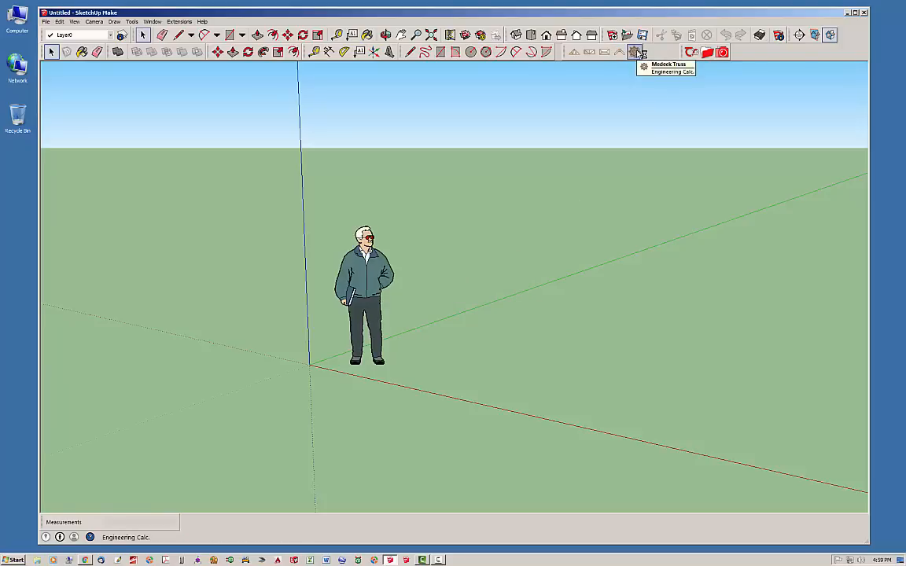
Open the Medeek Truss Engineering Calc, look through the selectable component types and cancel the dialog.
click(635, 52)
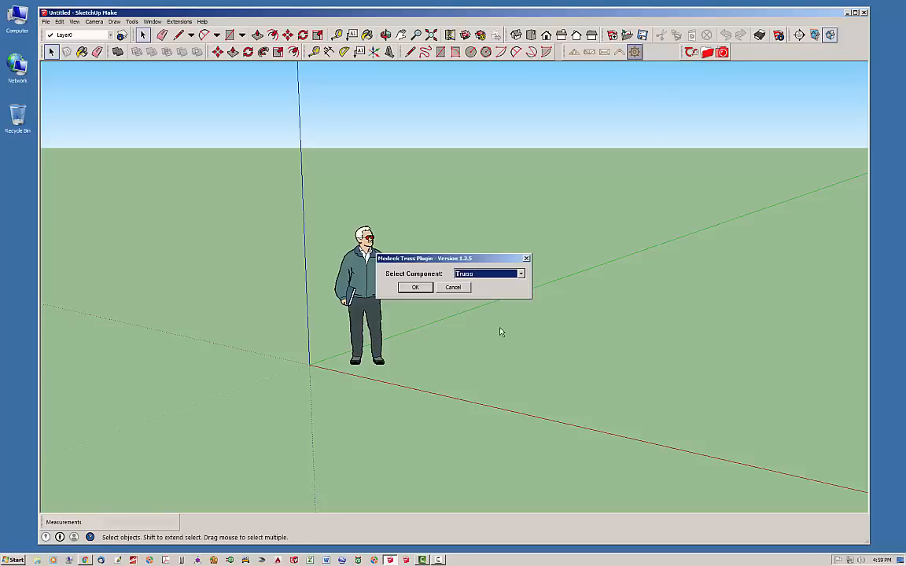
click(521, 274)
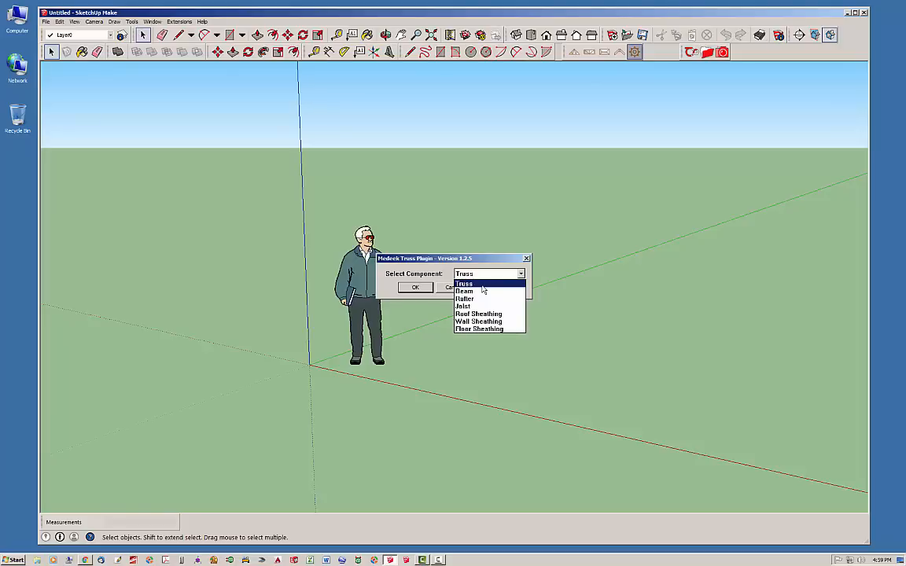
click(481, 284)
drag(512, 259, 537, 256)
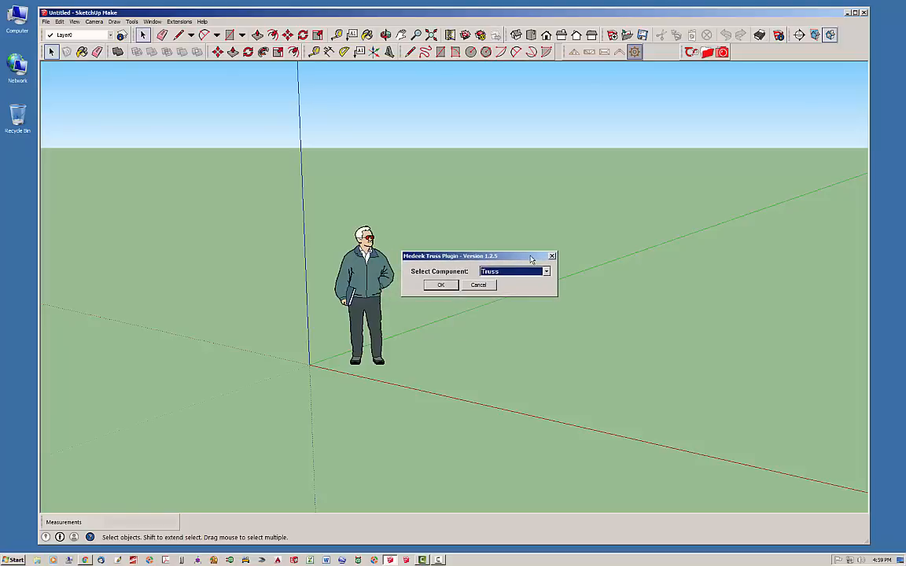
click(487, 288)
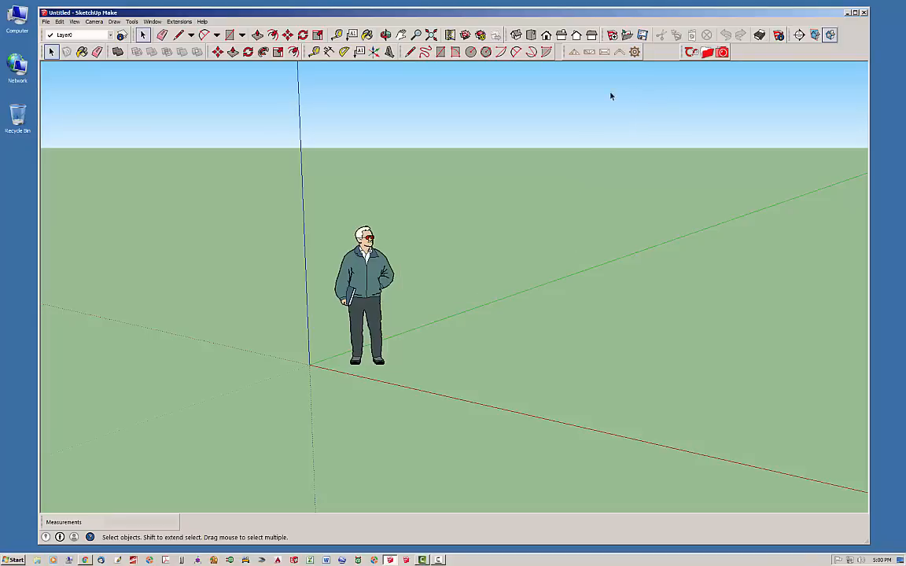
Start a new Medeek roof truss, review the truss families and confirm Common as the roof truss family.
click(573, 53)
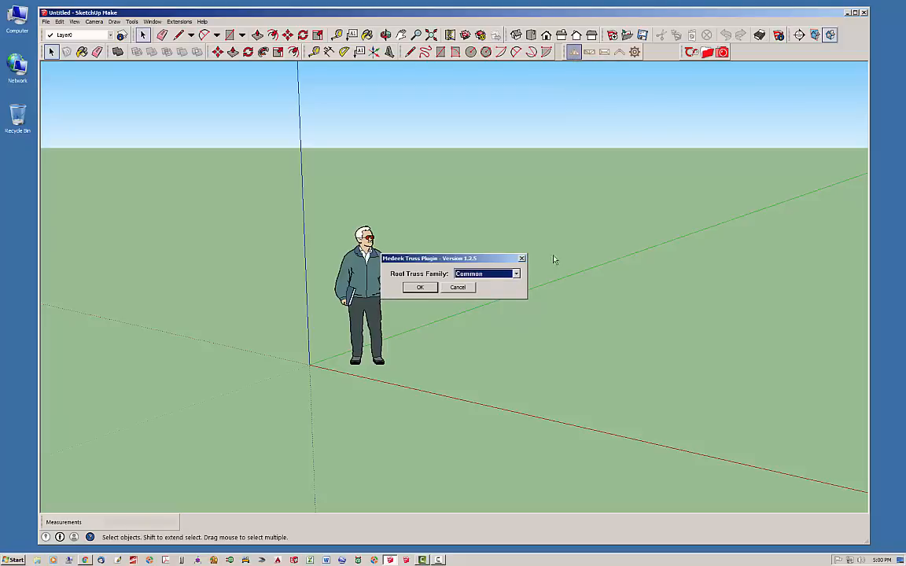
click(516, 275)
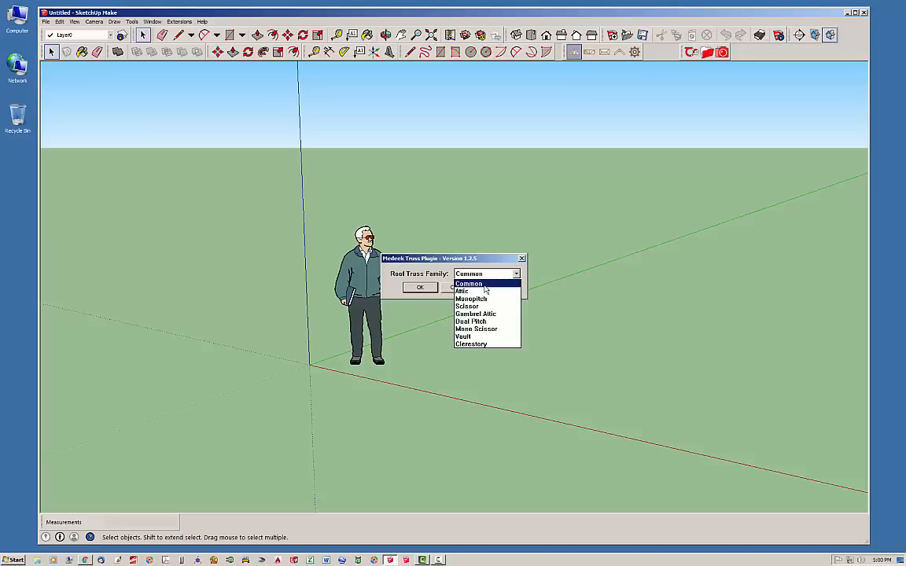
click(482, 283)
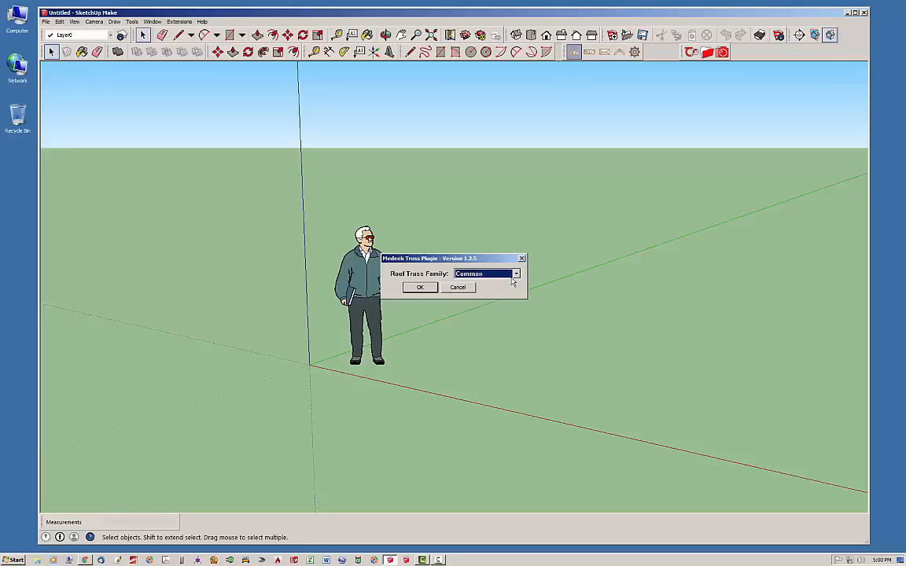
click(516, 275)
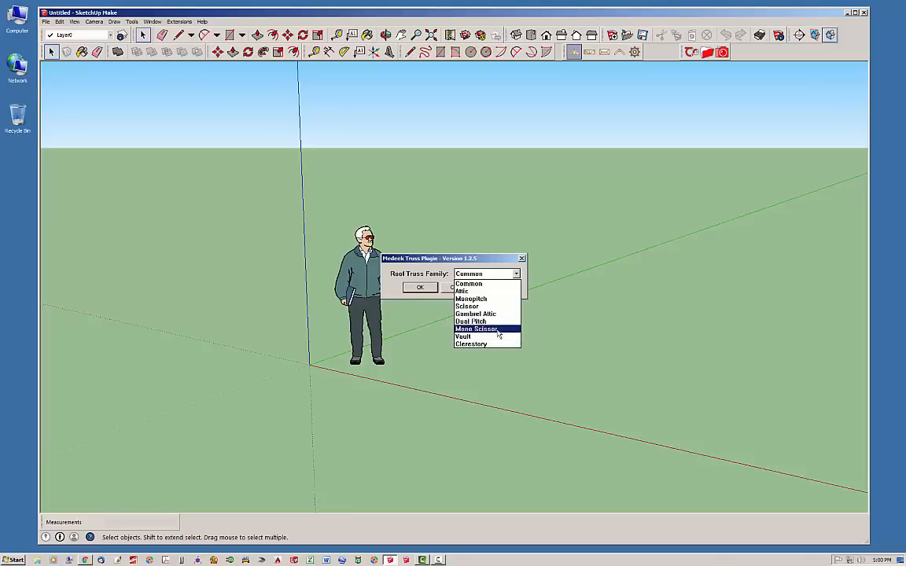
click(489, 284)
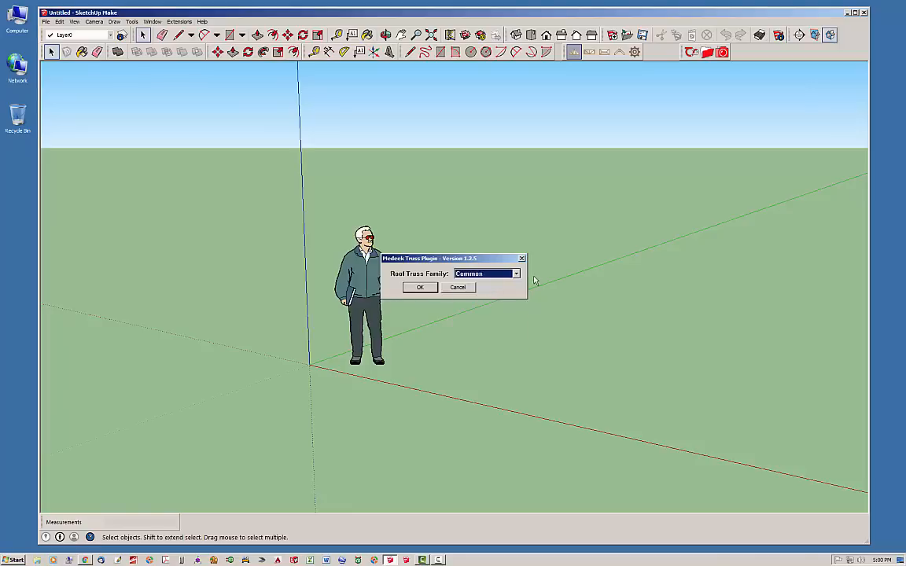
click(420, 287)
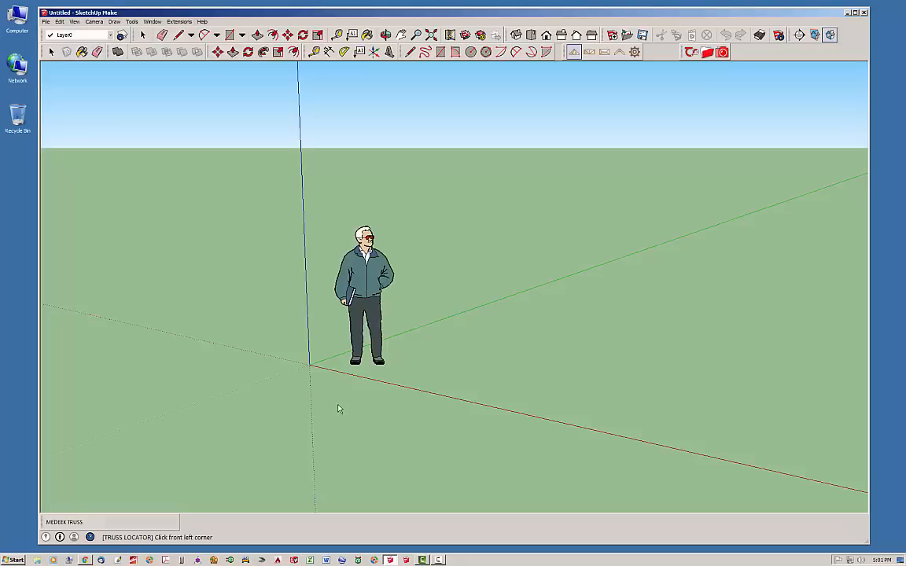
Lay out the truss footprint from the origin with a 26' out-to-out span along the red axis and a 32' building length.
click(310, 367)
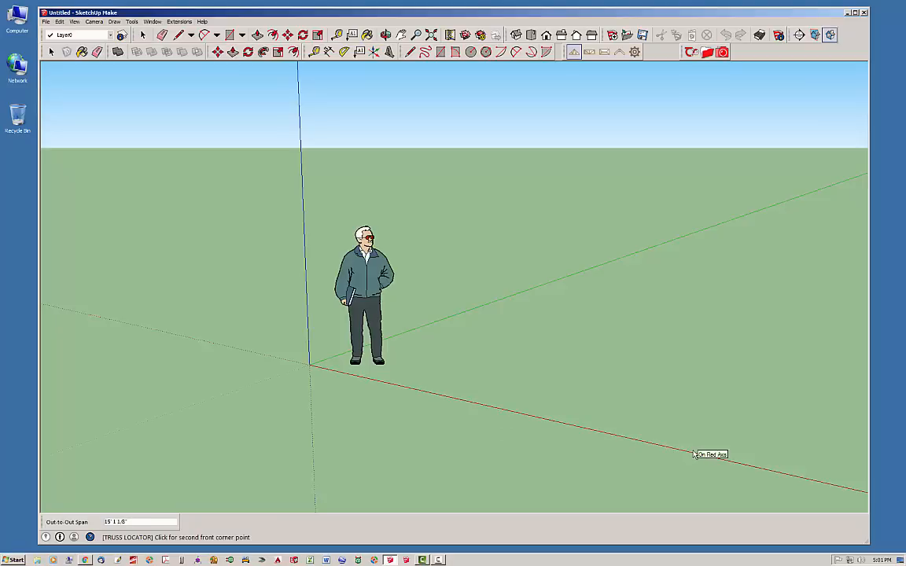
text(26)
key(Return)
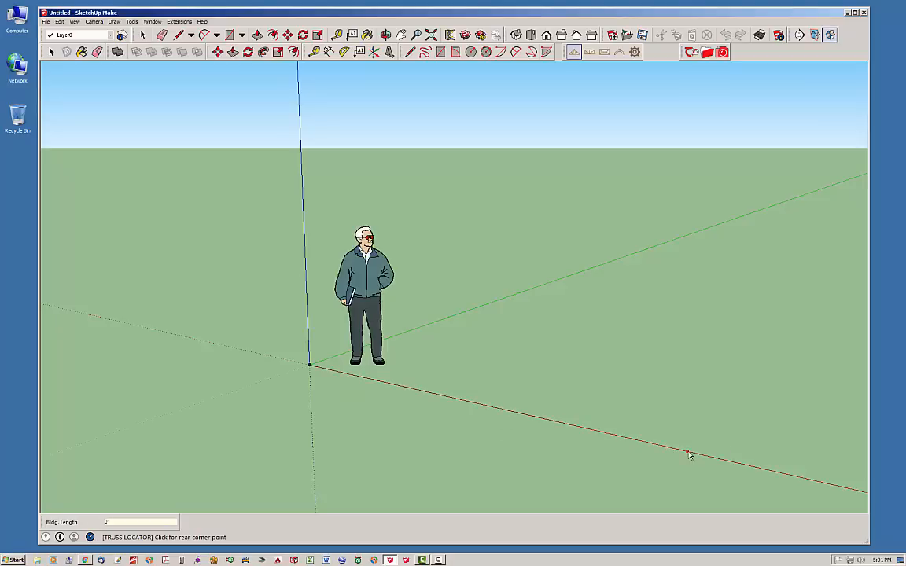
scroll(507, 426, down, 1)
scroll(507, 425, down, 1)
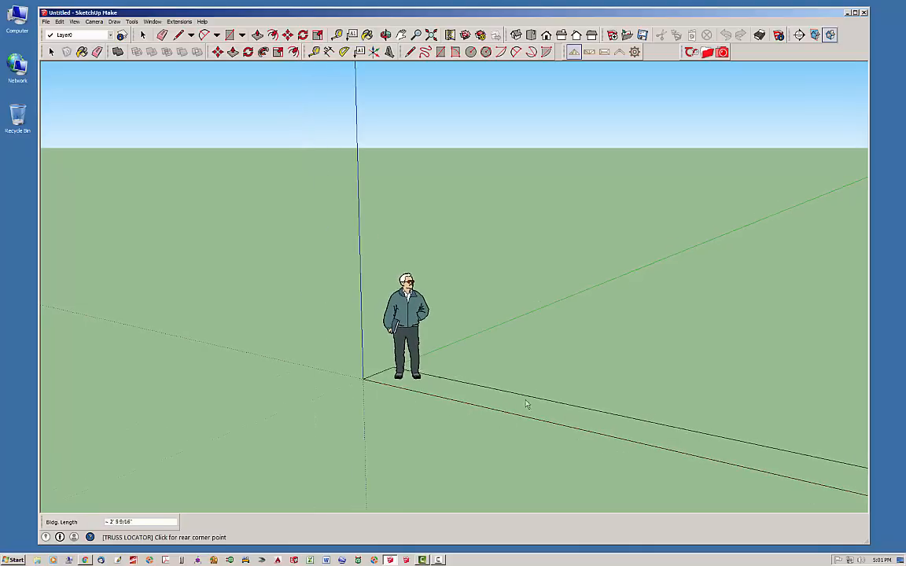
scroll(526, 405, down, 1)
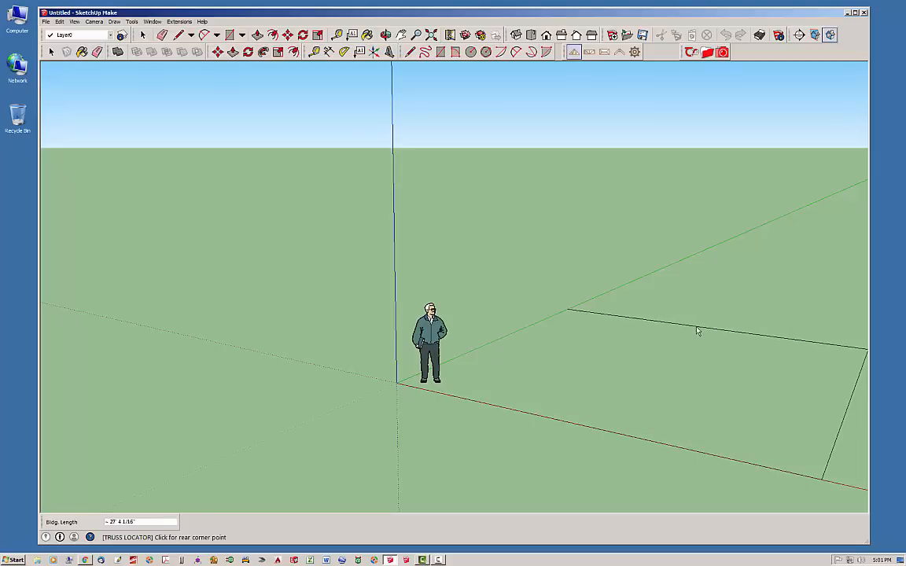
text(32)
key(Return)
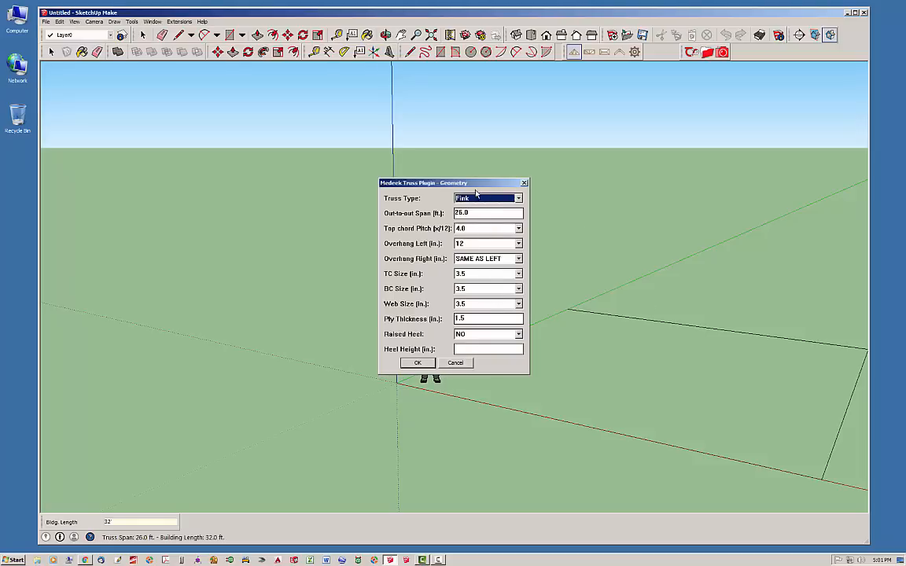
Choose Fink as the truss type and set the top chord pitch to 5.0 in the truss geometry settings.
drag(430, 182, 356, 194)
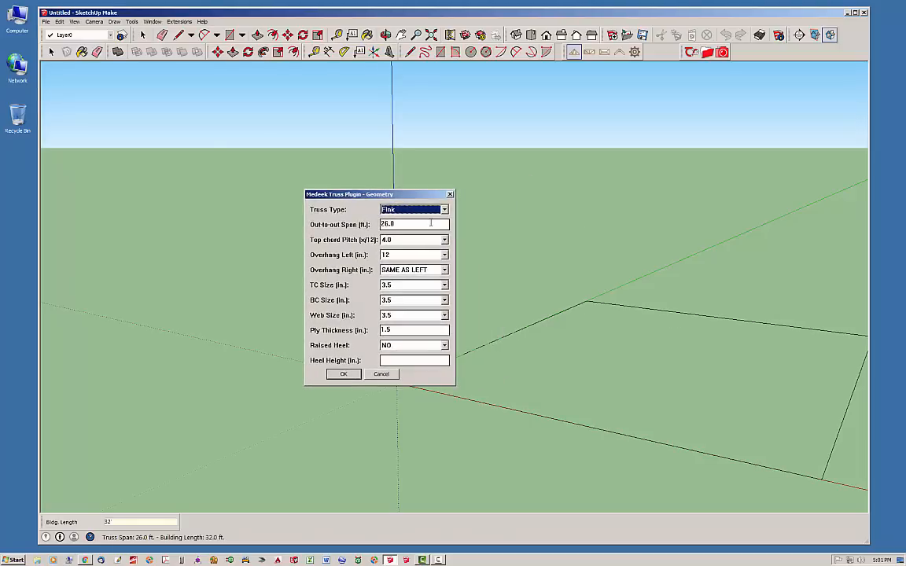
click(444, 210)
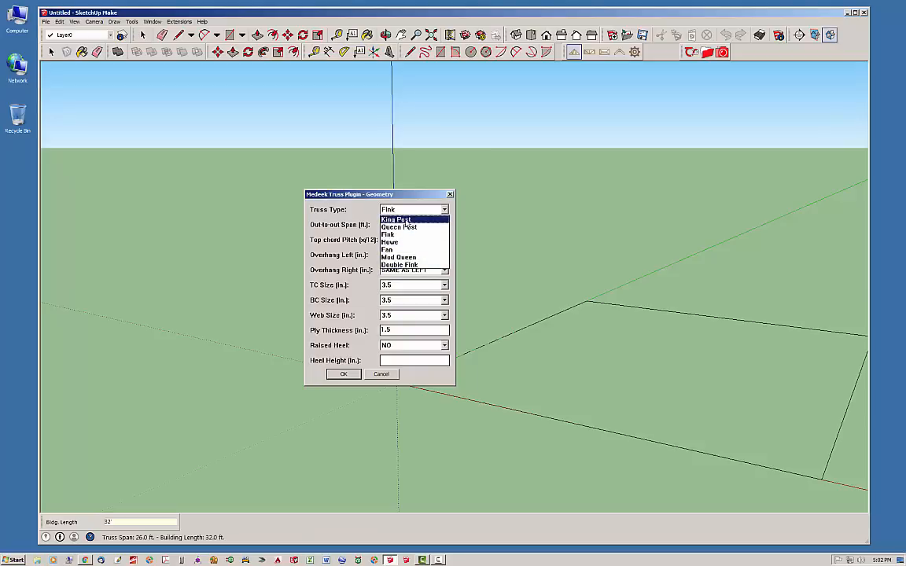
click(401, 237)
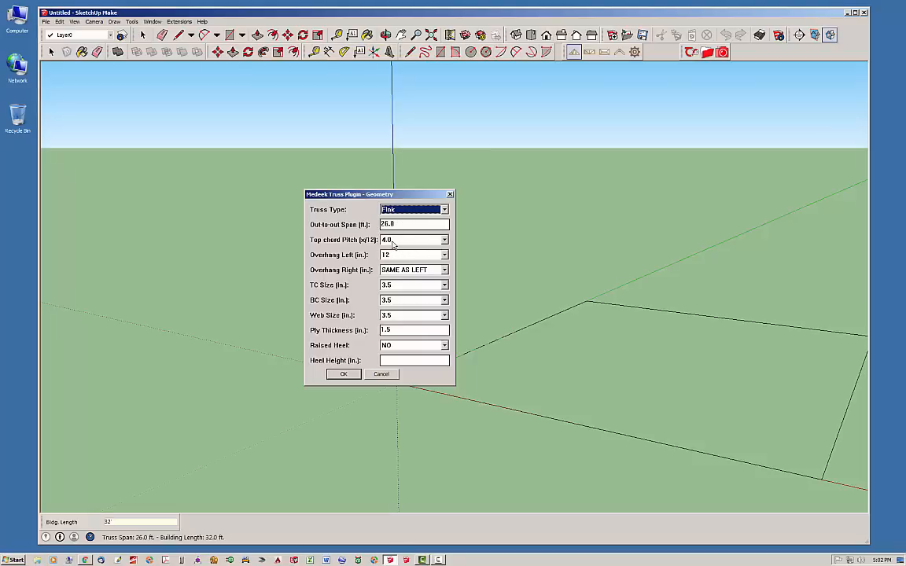
click(445, 242)
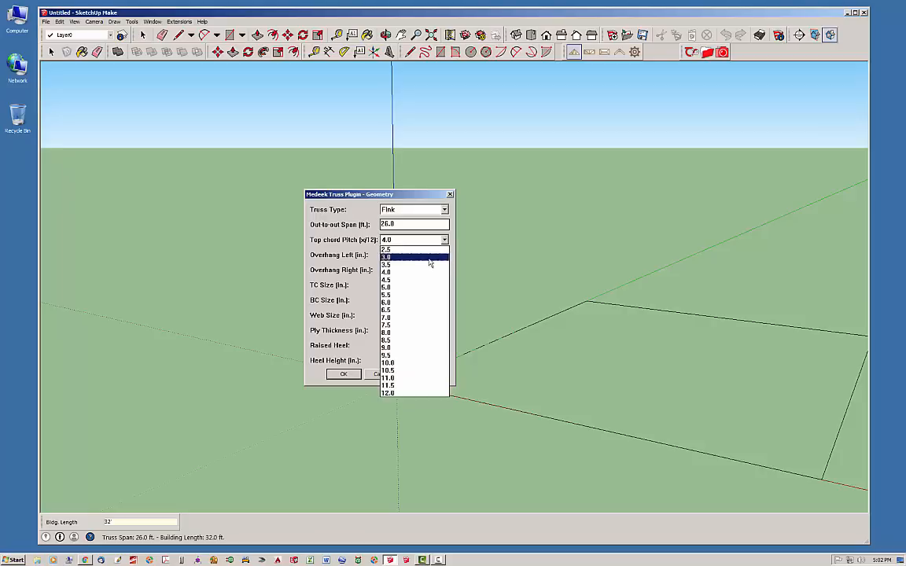
click(414, 287)
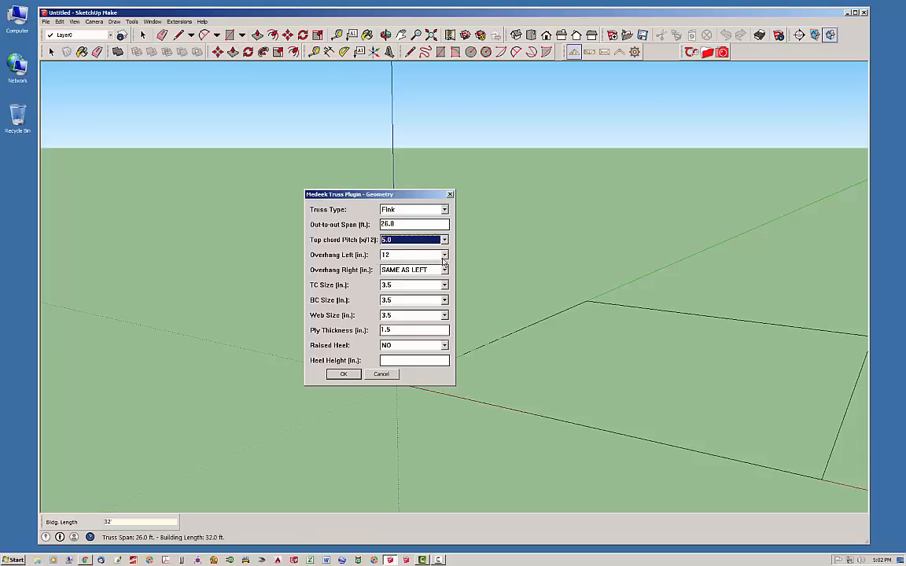
Set the left overhang to 12 in. and the right overhang to SAME AS LEFT.
click(415, 255)
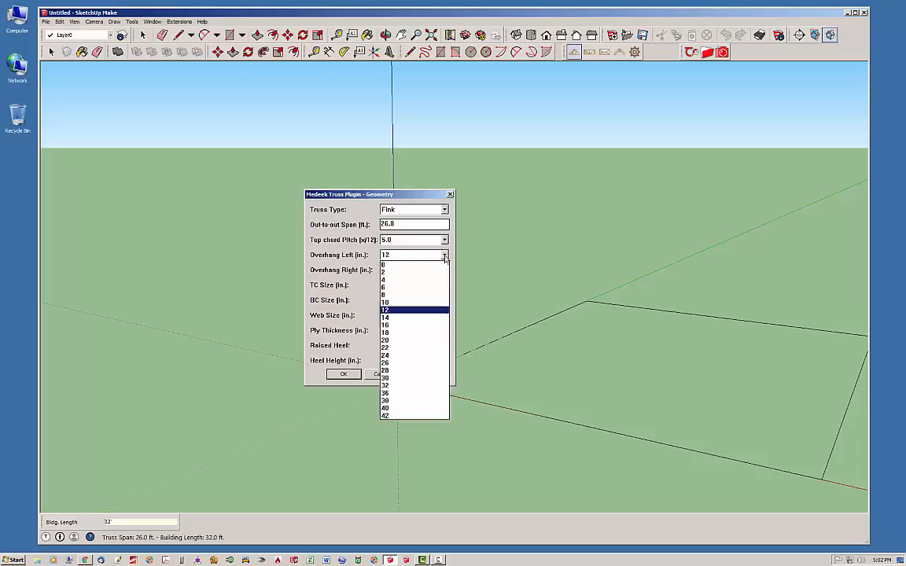
click(412, 311)
click(443, 271)
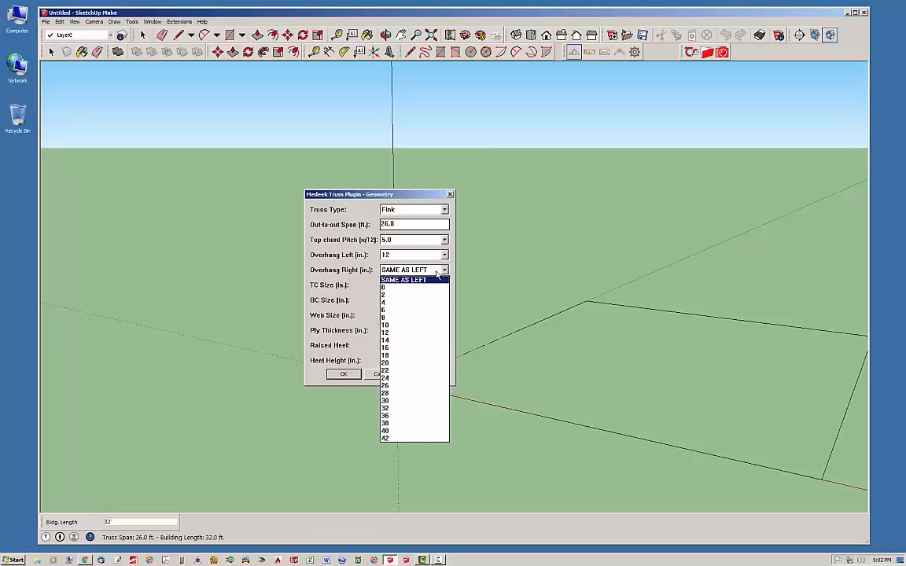
click(417, 282)
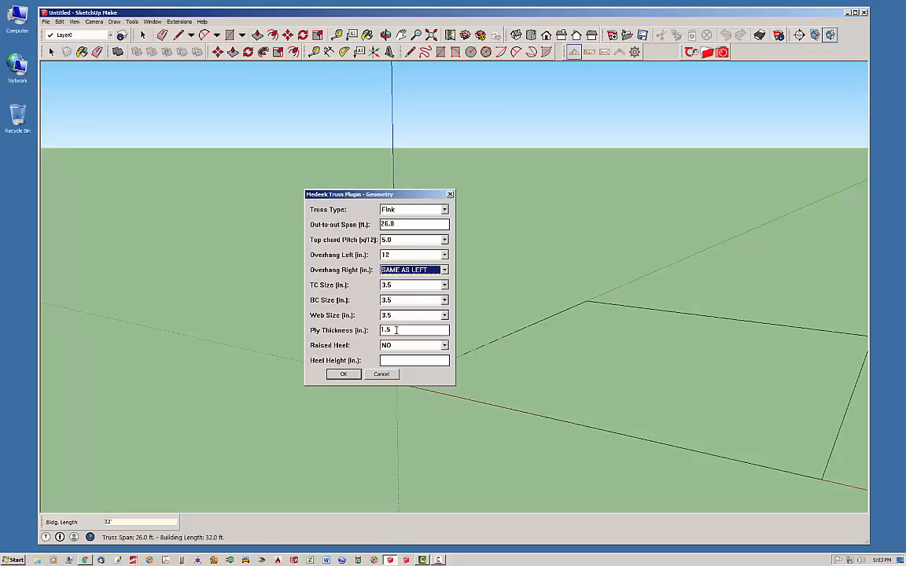
Choose a 3.5 in. top chord size and accept the truss geometry settings.
click(445, 285)
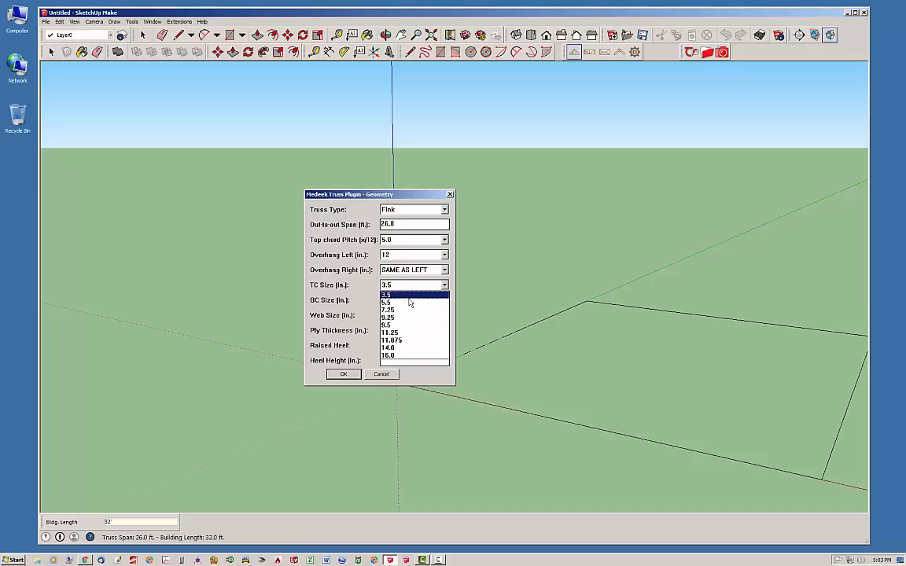
click(408, 295)
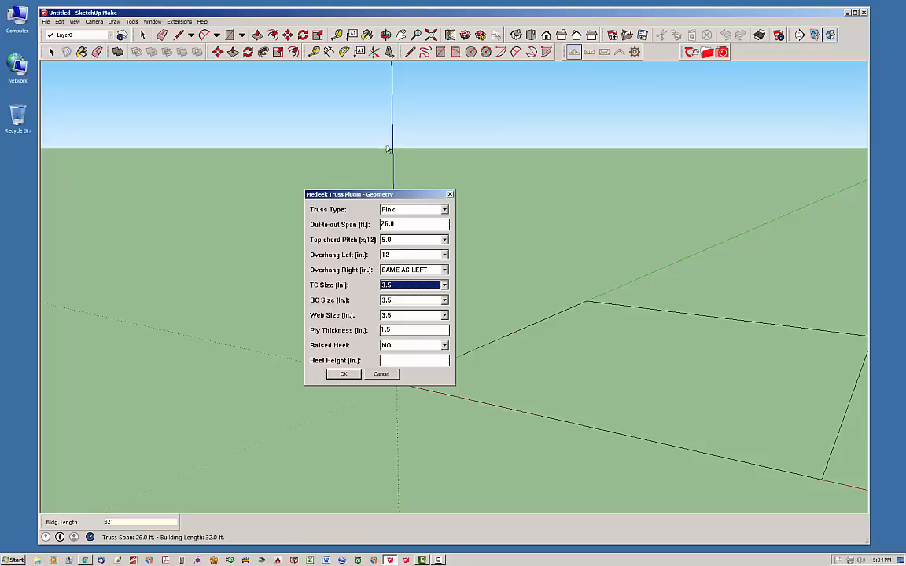
click(344, 375)
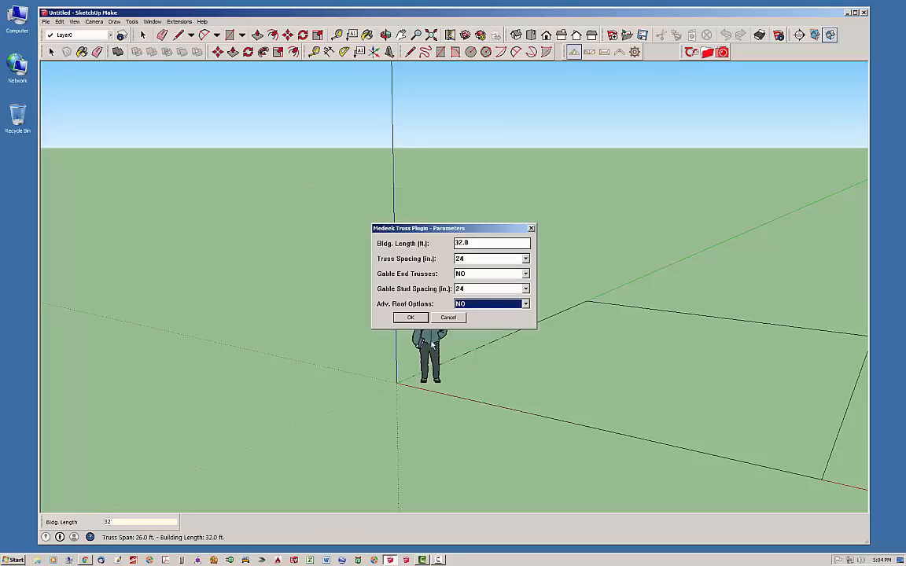
Set the truss spacing to 24 in. and turn on gable end trusses.
drag(471, 233, 409, 219)
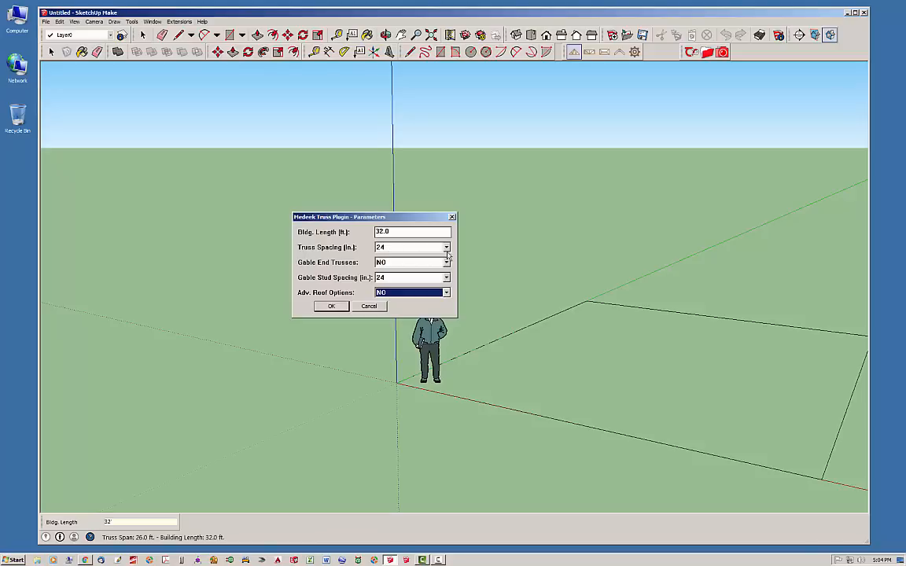
click(390, 248)
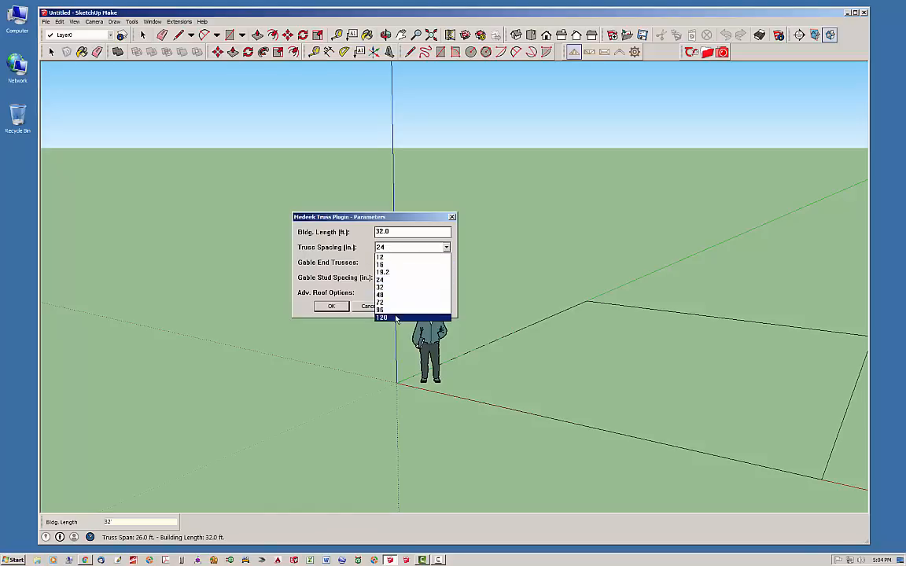
click(392, 282)
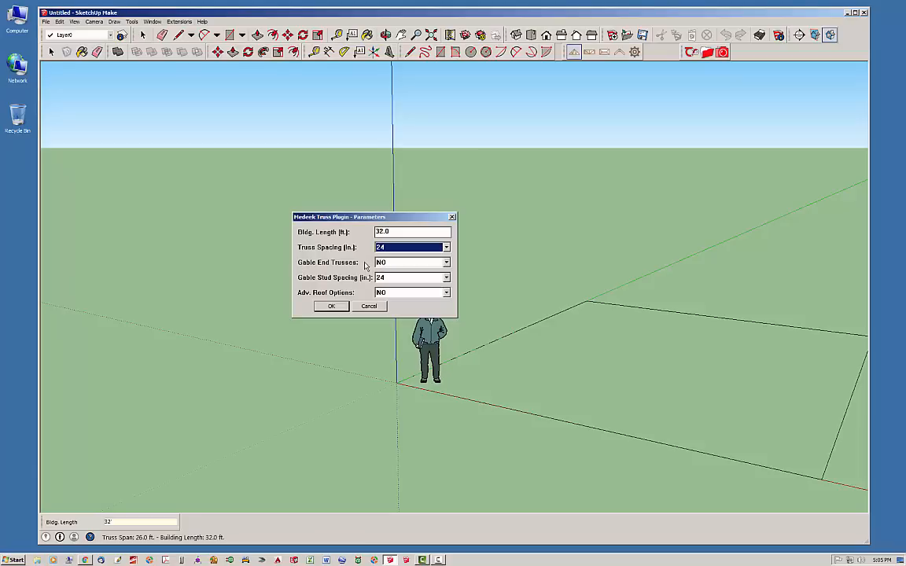
click(446, 263)
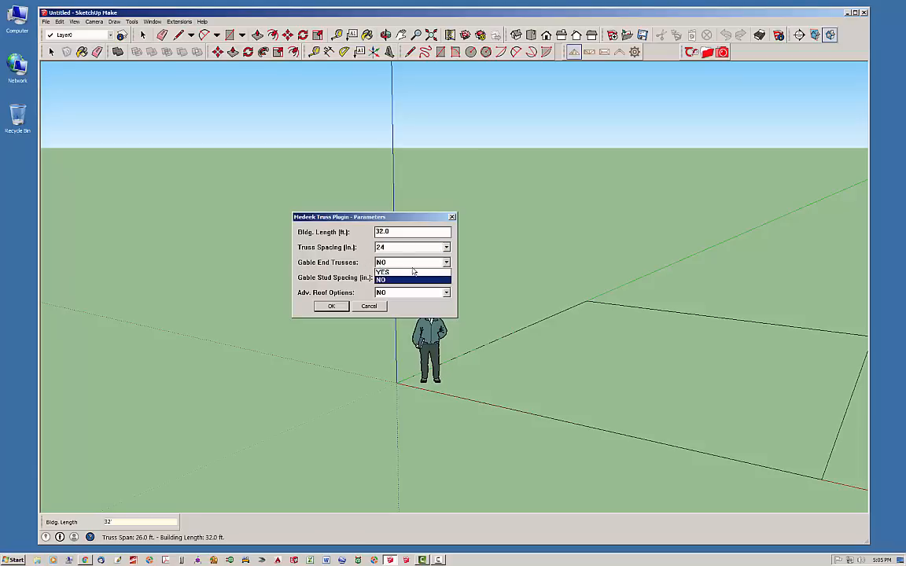
click(406, 278)
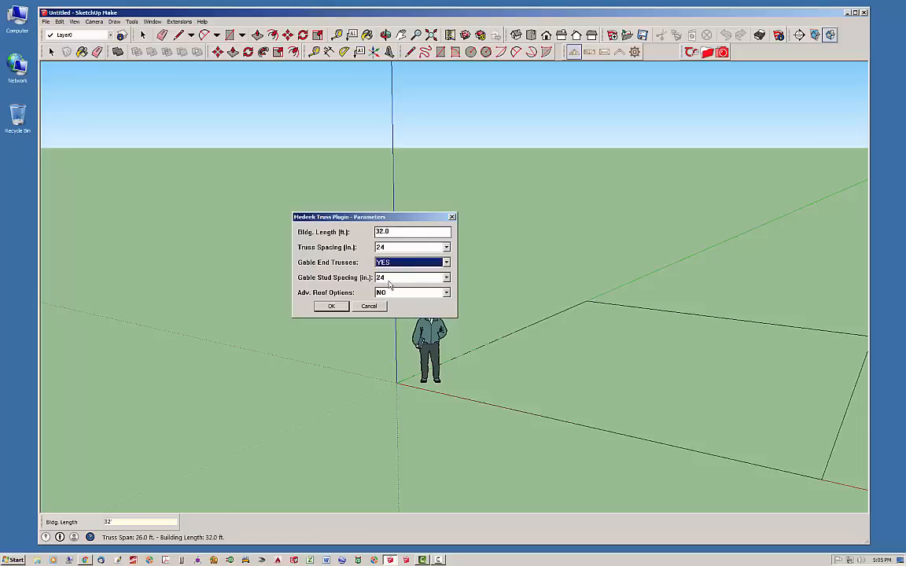
Set the gable stud spacing to 16 in., enable the advanced roof options and confirm the truss parameters.
click(446, 278)
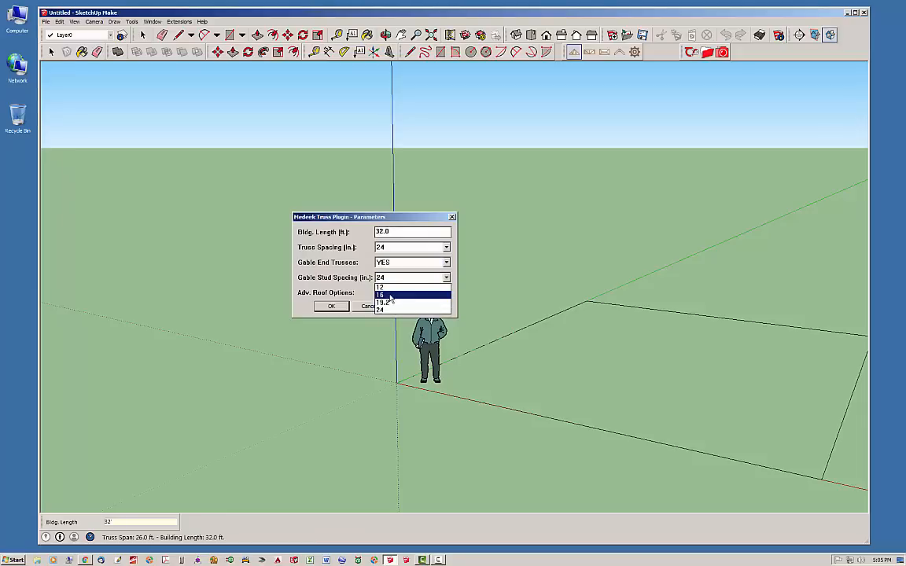
click(385, 295)
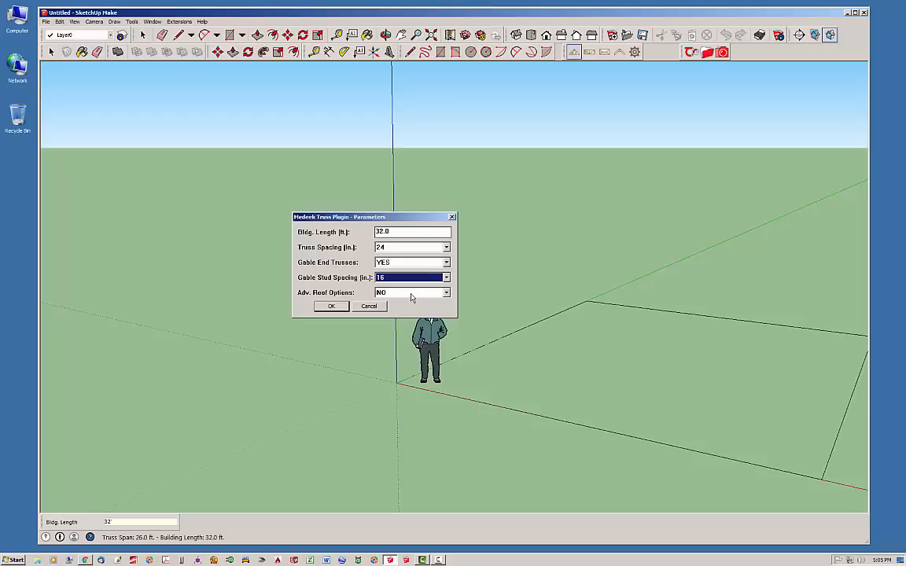
click(416, 294)
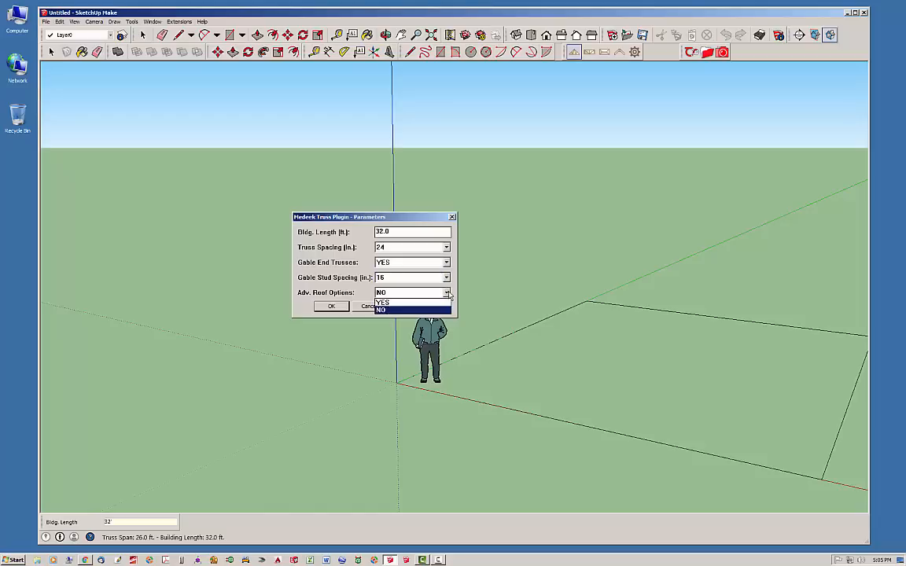
click(411, 302)
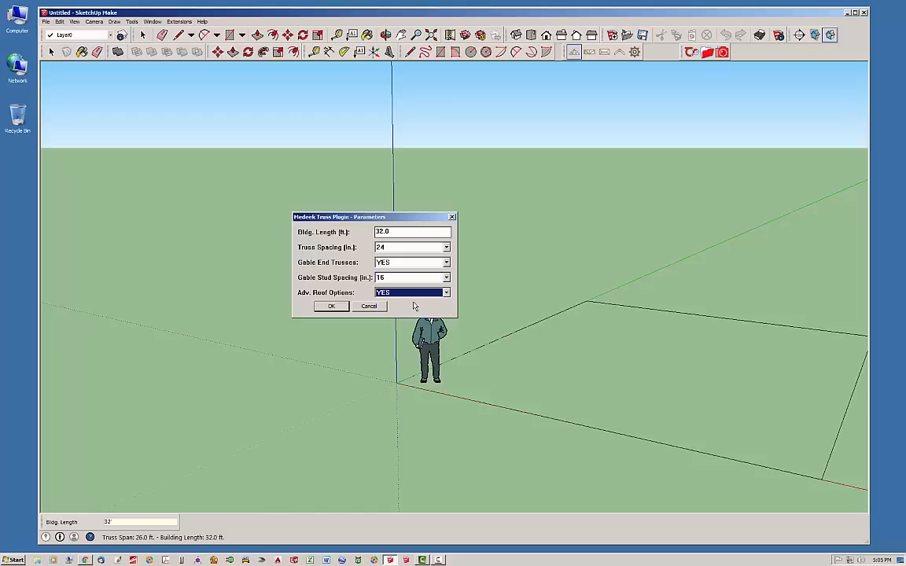
click(339, 308)
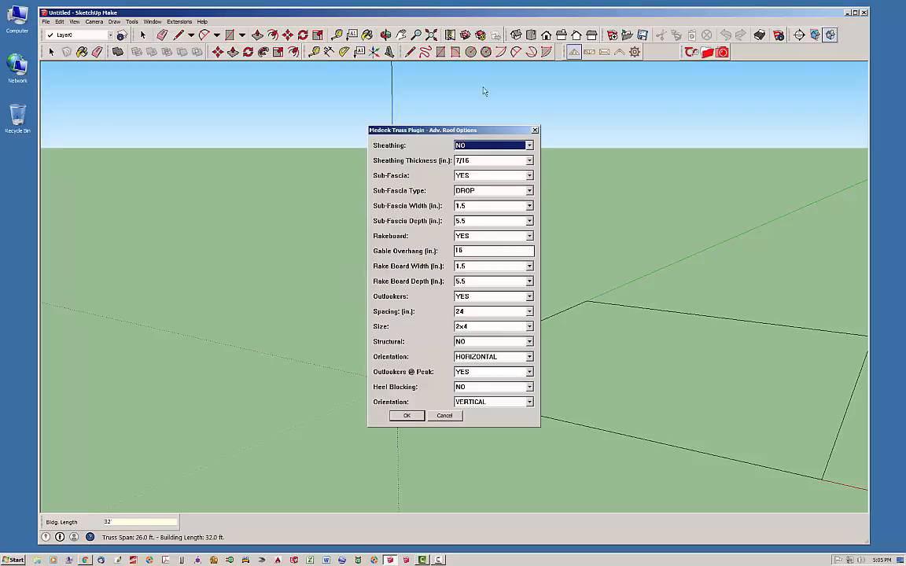
Leave roof sheathing set to NO and choose DROP as the sub-fascia type in the advanced roof options.
drag(479, 132, 379, 130)
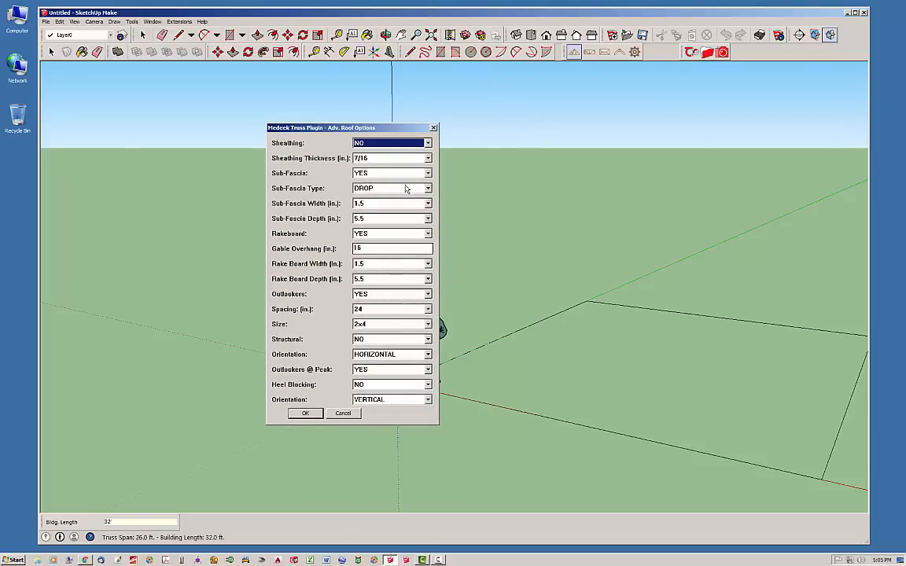
click(428, 143)
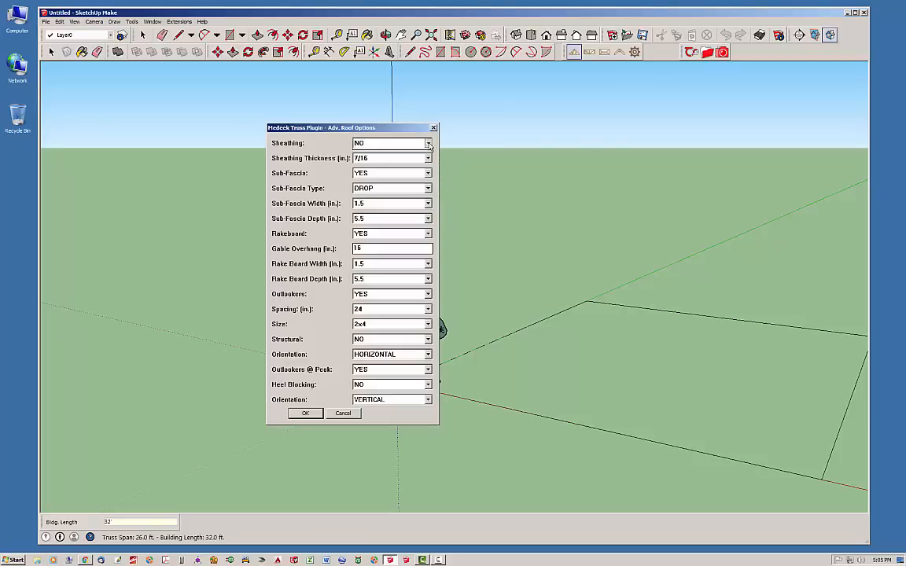
click(398, 151)
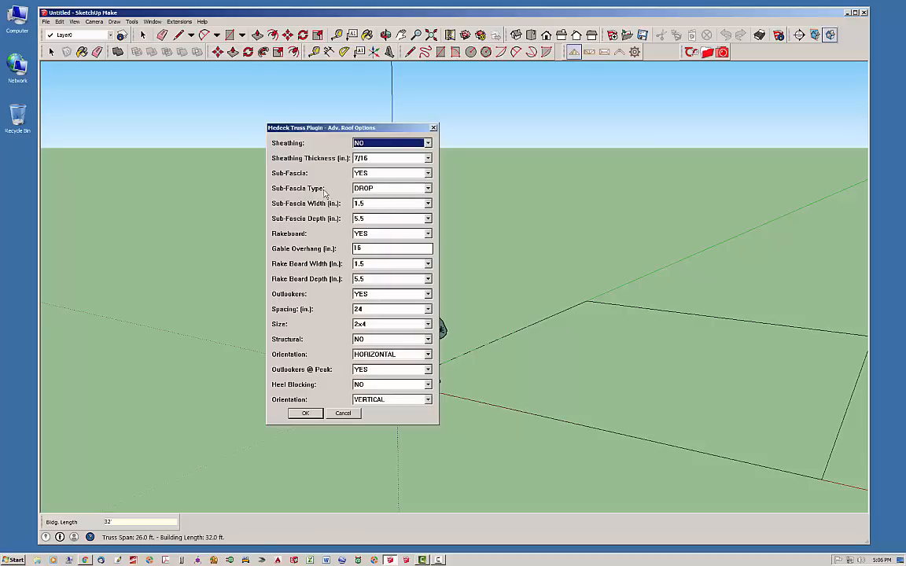
click(428, 189)
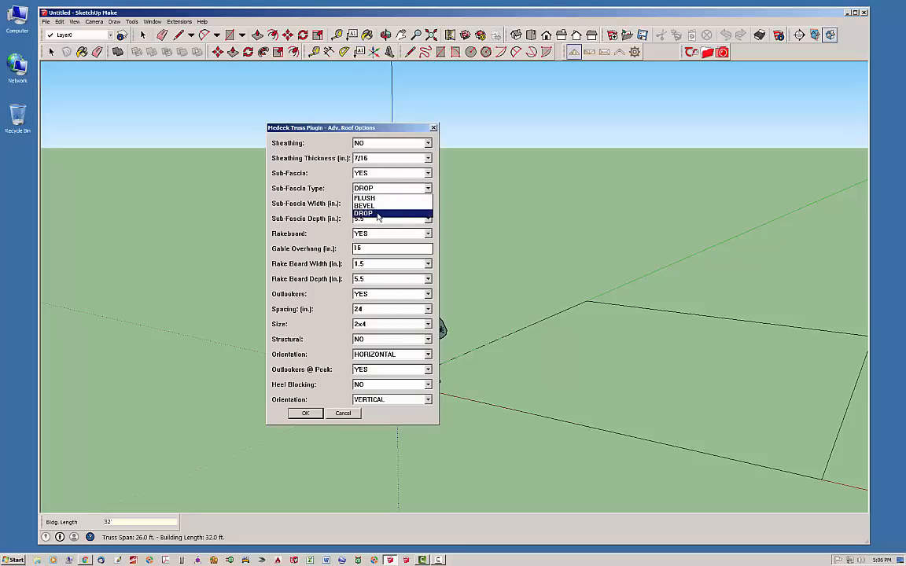
click(378, 213)
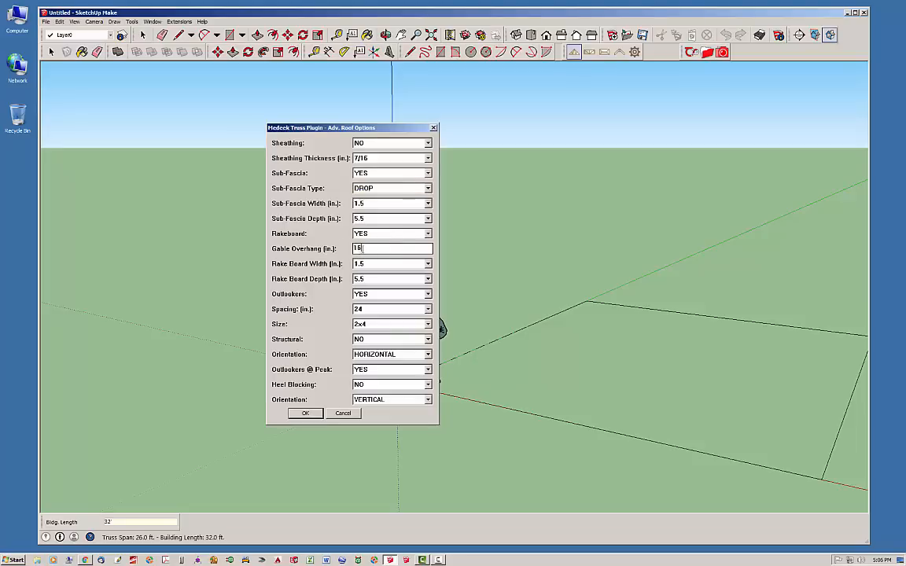
Keep the gable overhang at 16 in. and include outlookers in size 2x4.
double_click(369, 249)
click(394, 246)
click(428, 295)
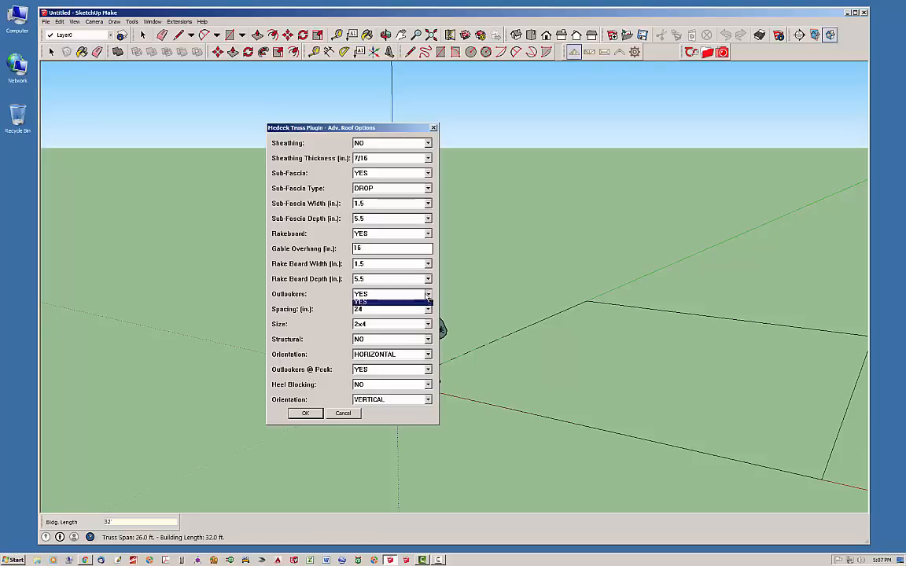
click(376, 305)
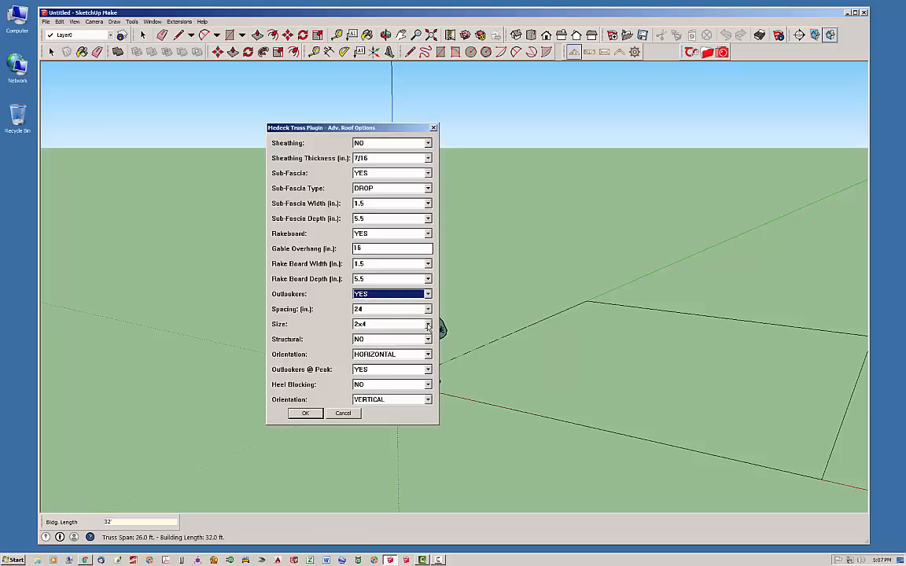
click(377, 325)
click(377, 334)
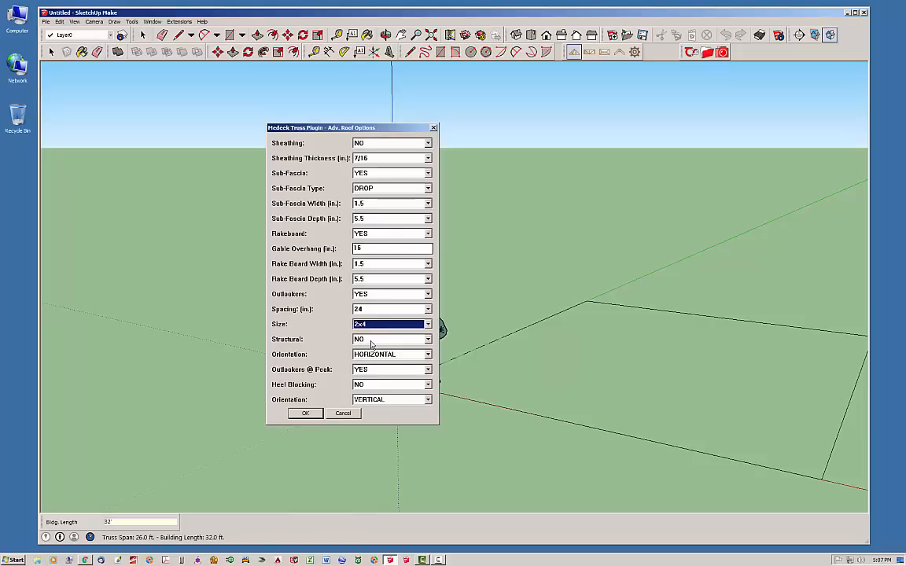
Make the outlookers structural with HORIZONTAL orientation and generate the roof truss assembly.
click(410, 340)
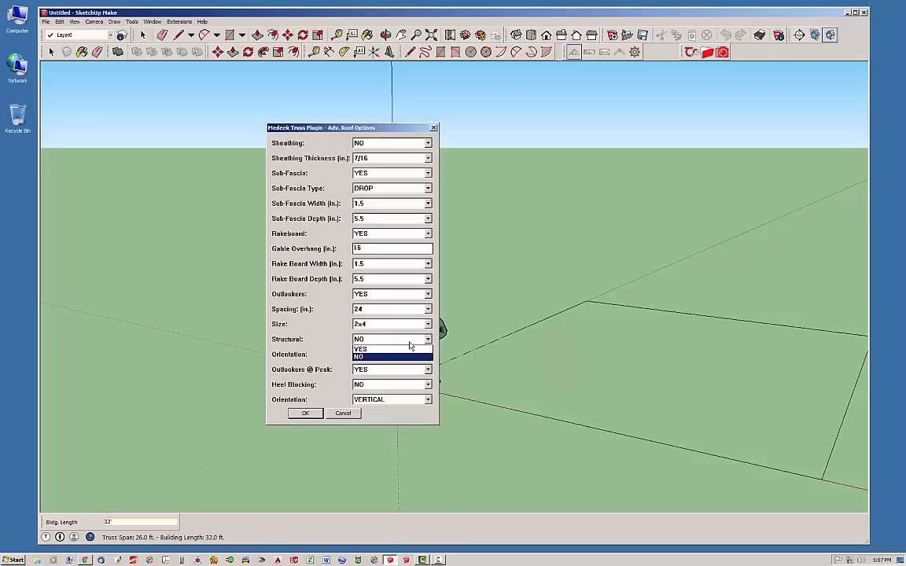
click(415, 355)
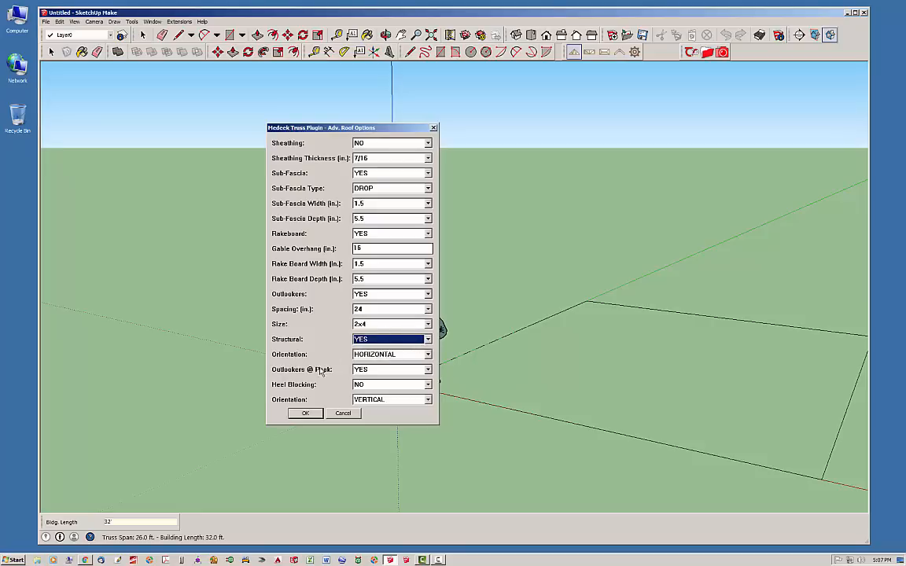
click(389, 355)
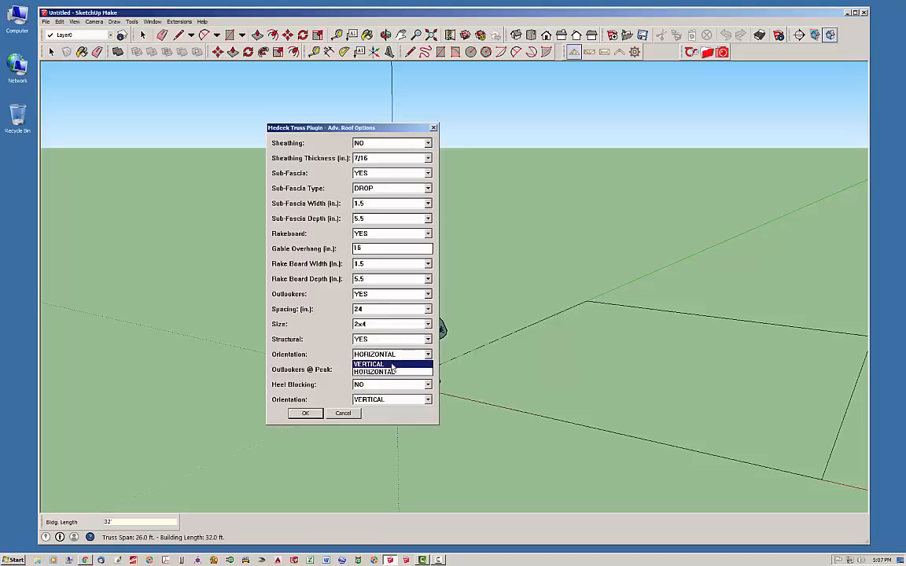
click(391, 371)
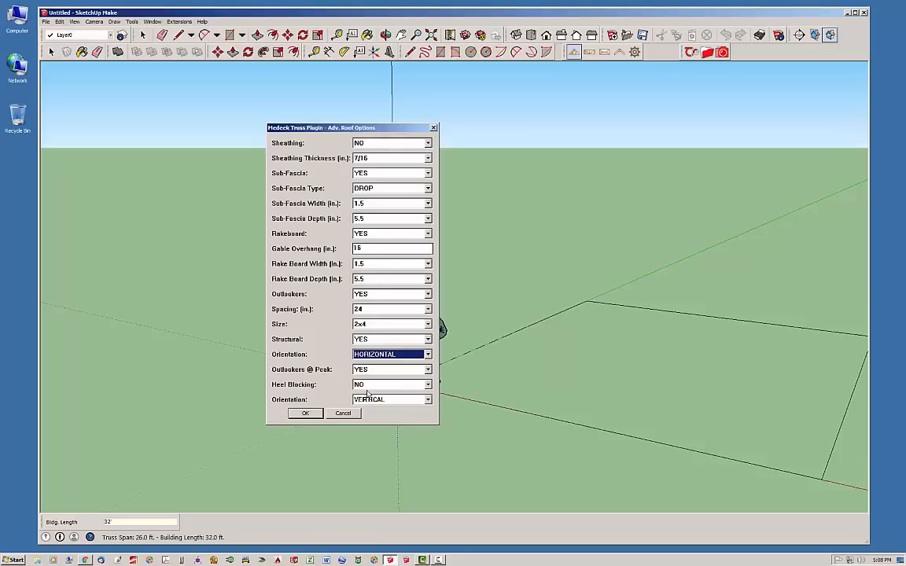
click(304, 414)
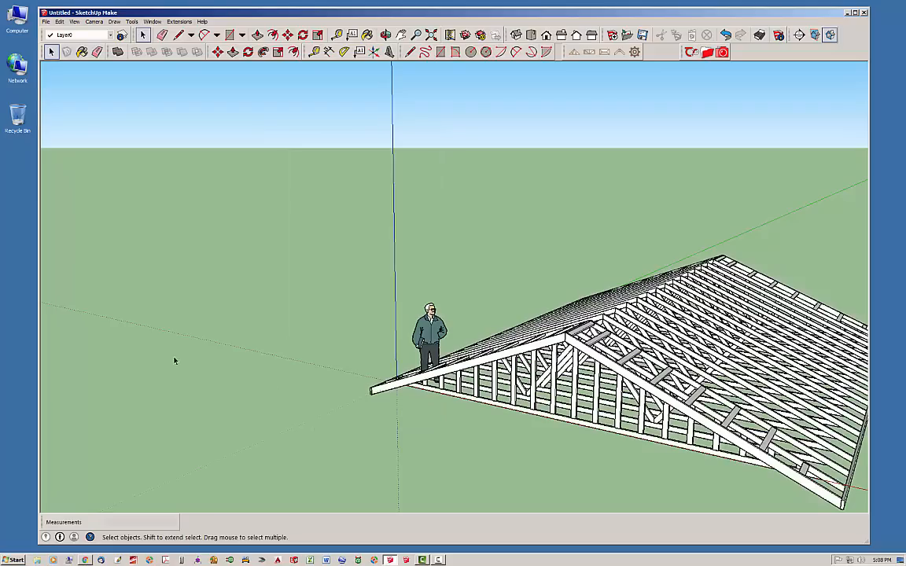
Examine the generated truss assembly, select the whole group and check its name and layer in Entity Info.
scroll(189, 307, down, 2)
mouse_move(546, 435)
middle_down()
mouse_move(482, 420)
mouse_move(545, 436)
middle_up()
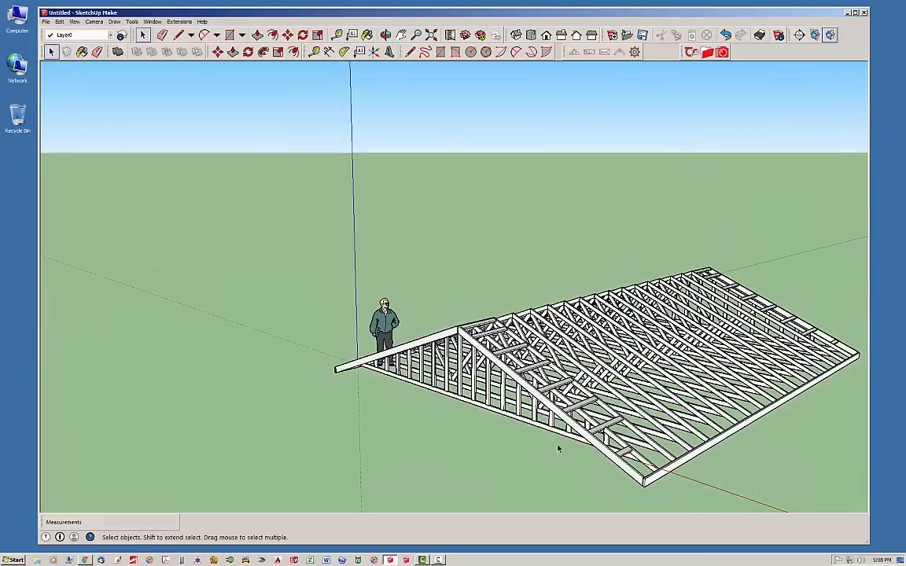
middle_drag(605, 453, 496, 325)
click(629, 370)
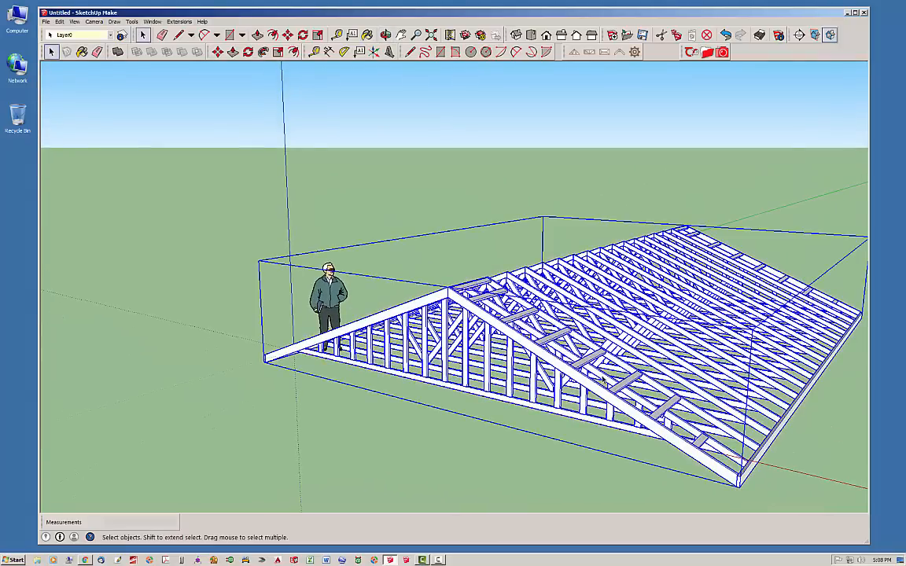
right_click(600, 370)
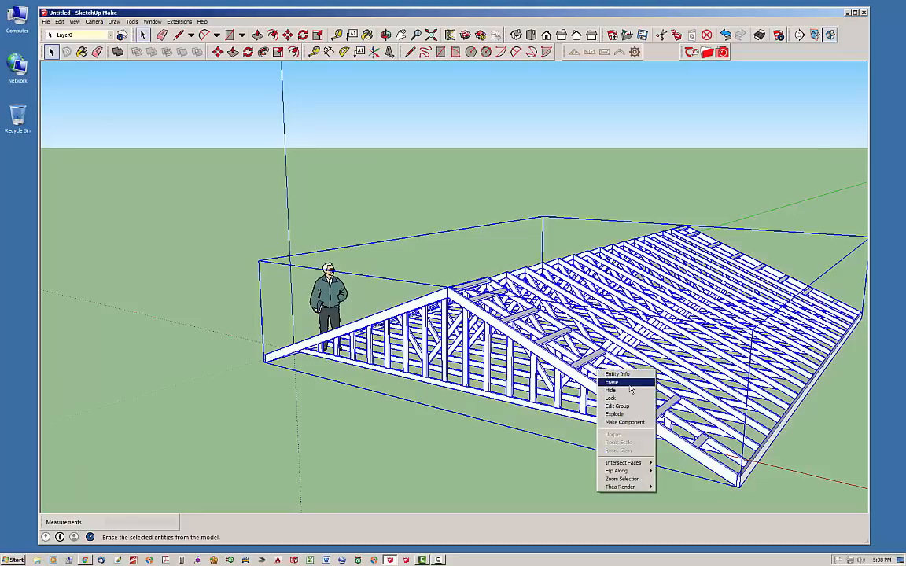
key(Escape)
drag(755, 131, 568, 109)
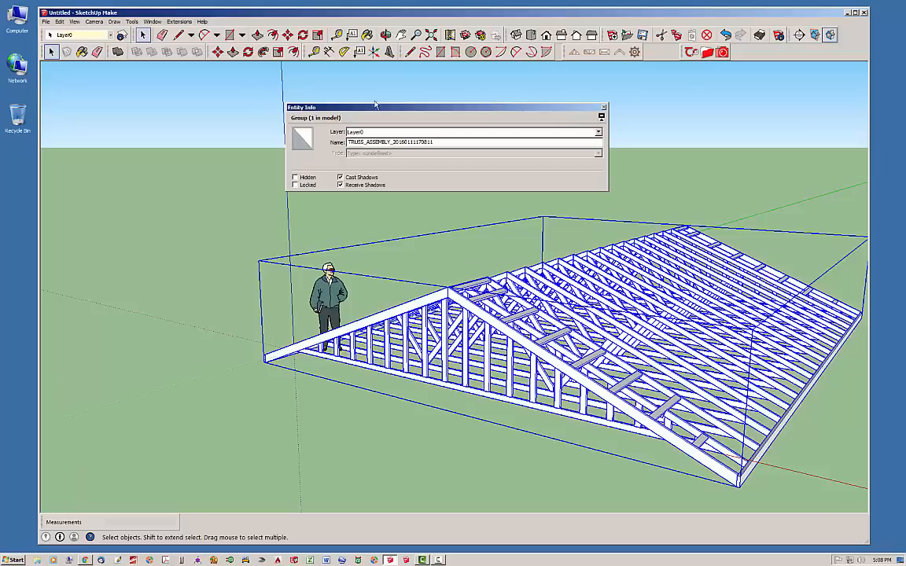
mouse_move(397, 105)
mouse_down()
mouse_move(427, 98)
mouse_move(410, 95)
mouse_up()
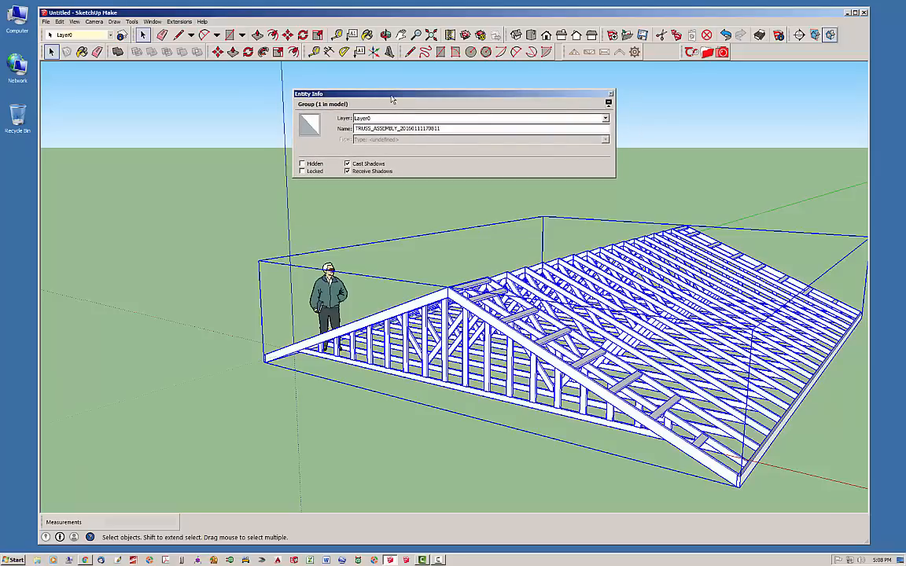
mouse_move(354, 88)
mouse_down()
mouse_move(365, 86)
mouse_move(339, 95)
mouse_up()
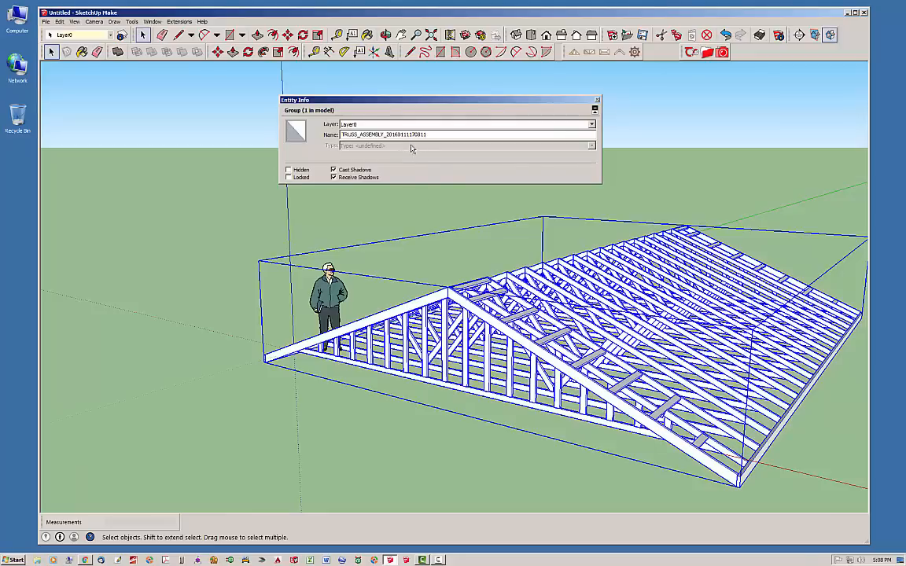
Check the assembly group's name and its timestamp suffix in Entity Info, then close the window.
drag(431, 134, 341, 134)
click(442, 135)
drag(386, 134, 424, 135)
drag(411, 100, 383, 101)
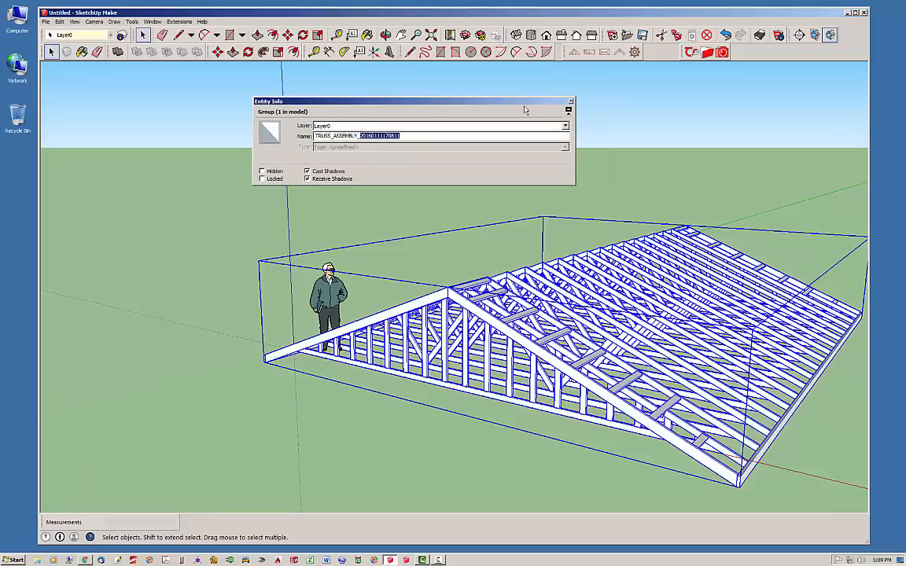
drag(516, 104, 530, 104)
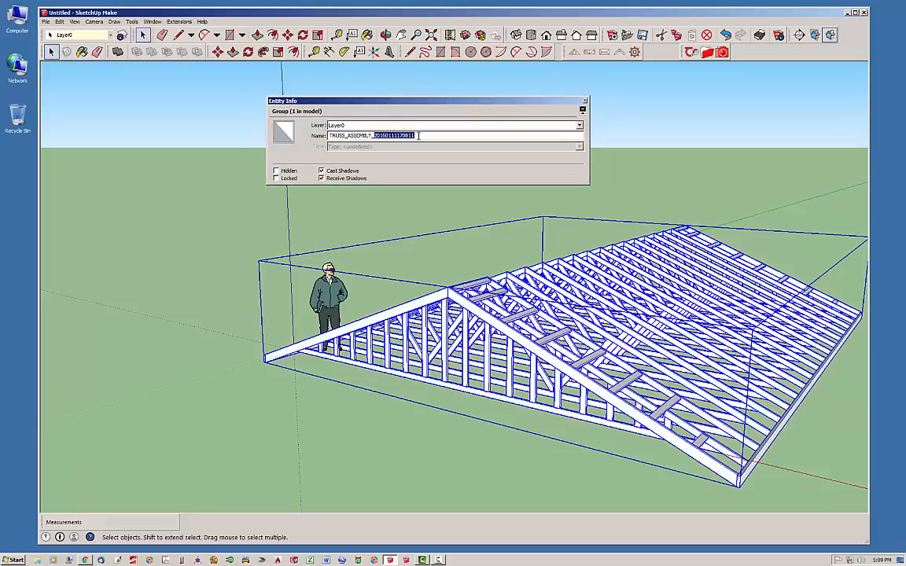
click(584, 102)
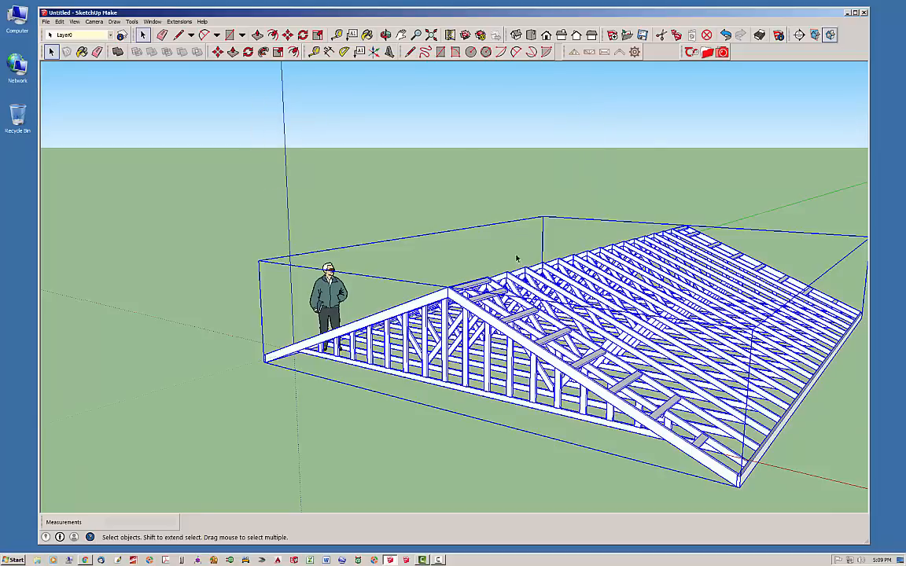
Deselect the assembly and examine its gable end, outlookers and truss webs from below and above.
click(329, 429)
middle_drag(268, 355, 553, 355)
scroll(487, 340, up, 5)
middle_drag(460, 331, 428, 251)
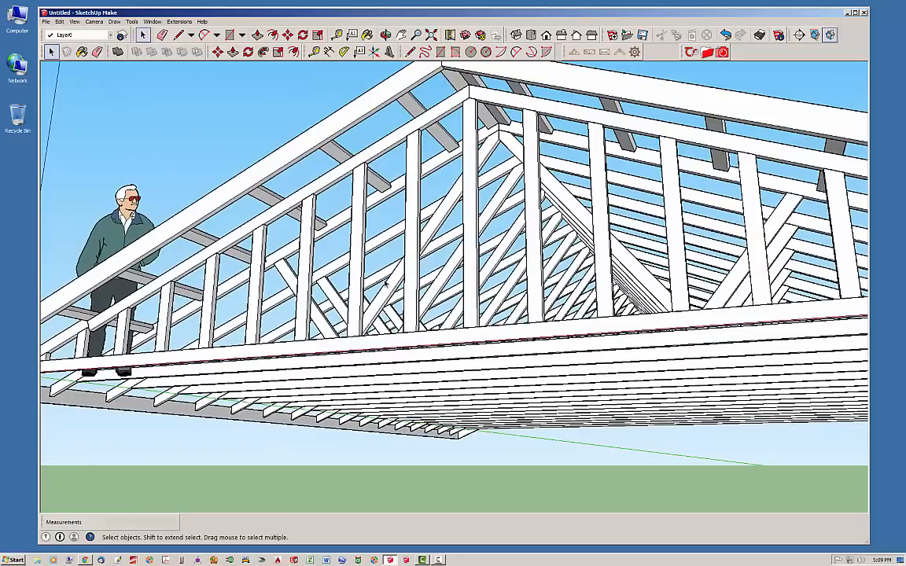
middle_drag(317, 247, 635, 439)
scroll(467, 324, down, 3)
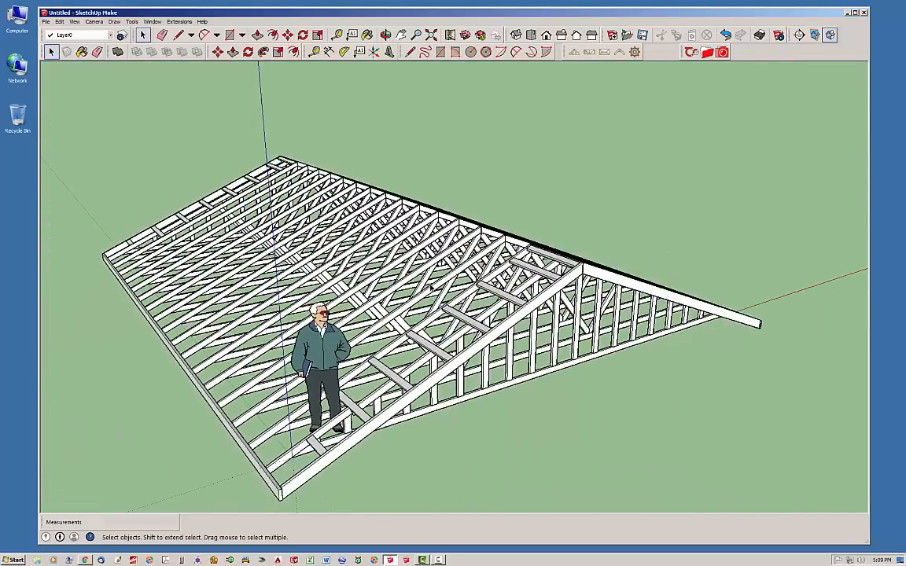
Open the assembly group and move one interior Fink truss about 23' 7" out, clear of the near gable end.
double_click(435, 290)
click(440, 288)
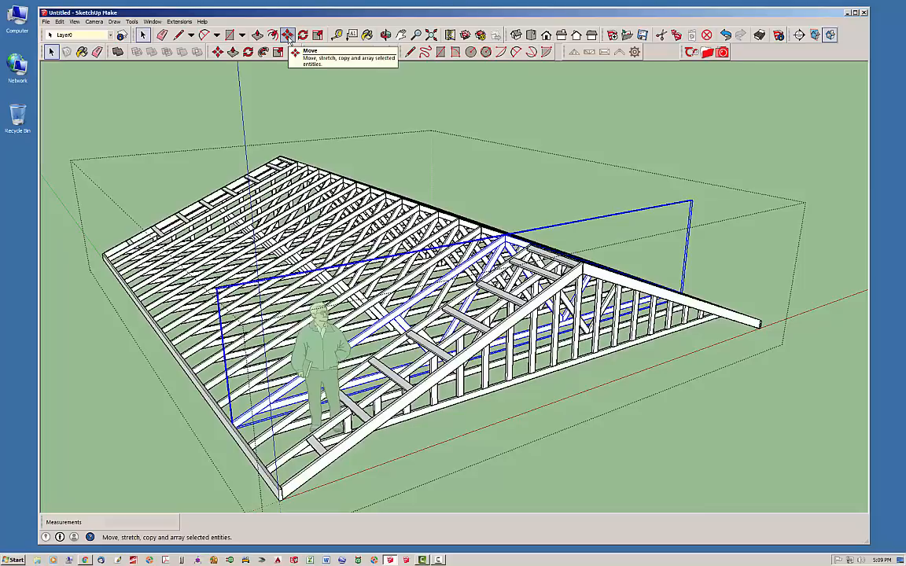
click(288, 36)
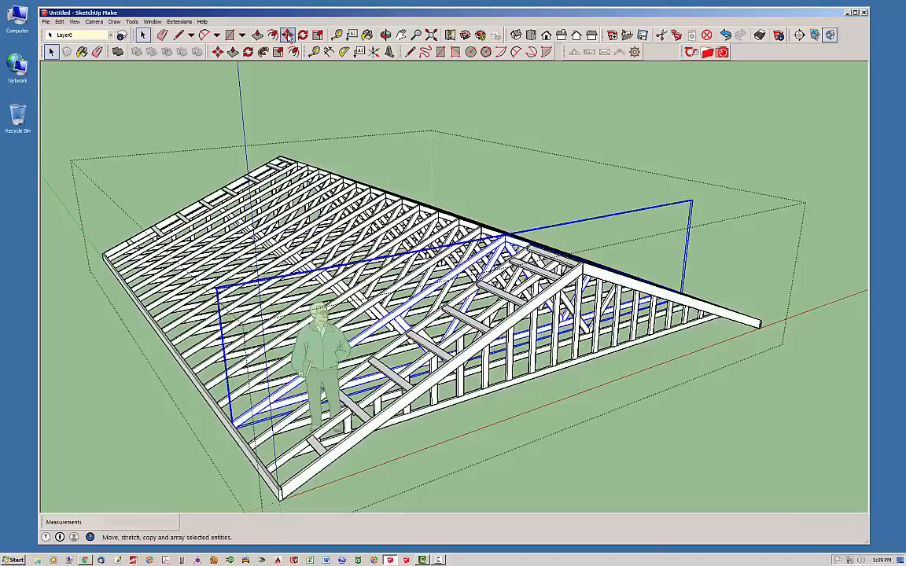
click(288, 36)
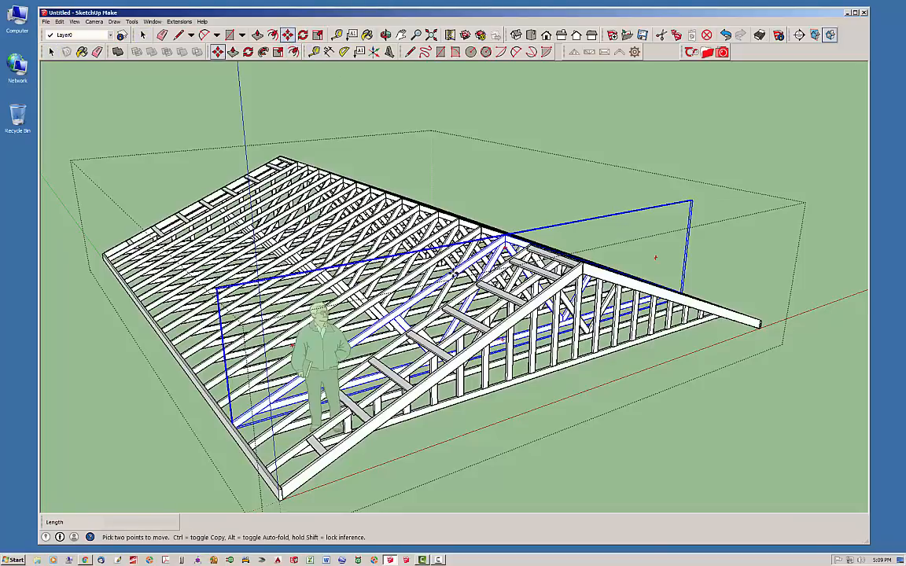
click(454, 274)
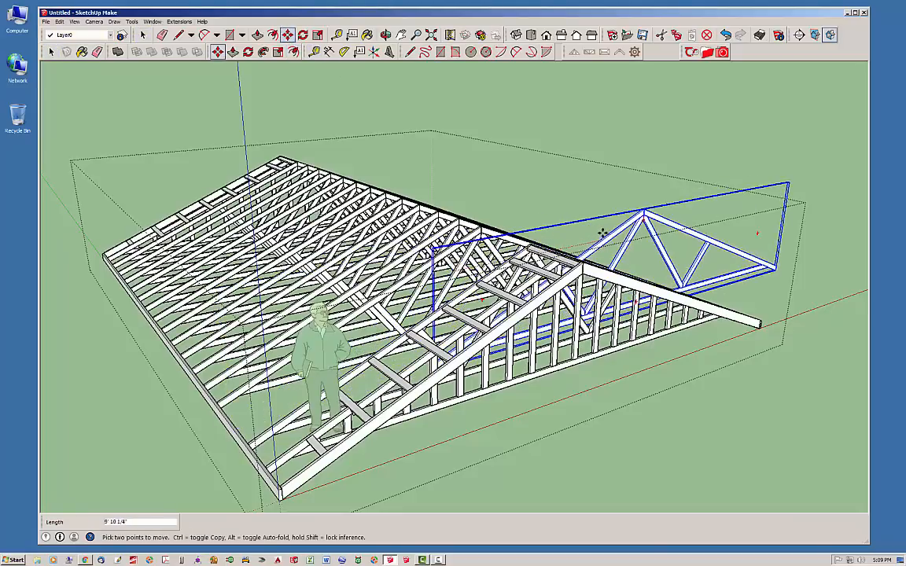
middle_drag(563, 229, 314, 275)
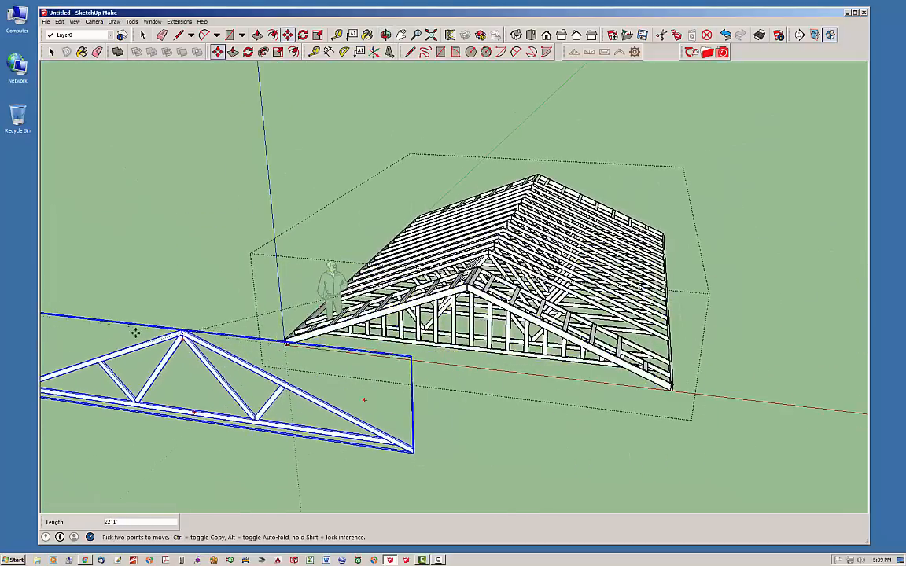
click(107, 340)
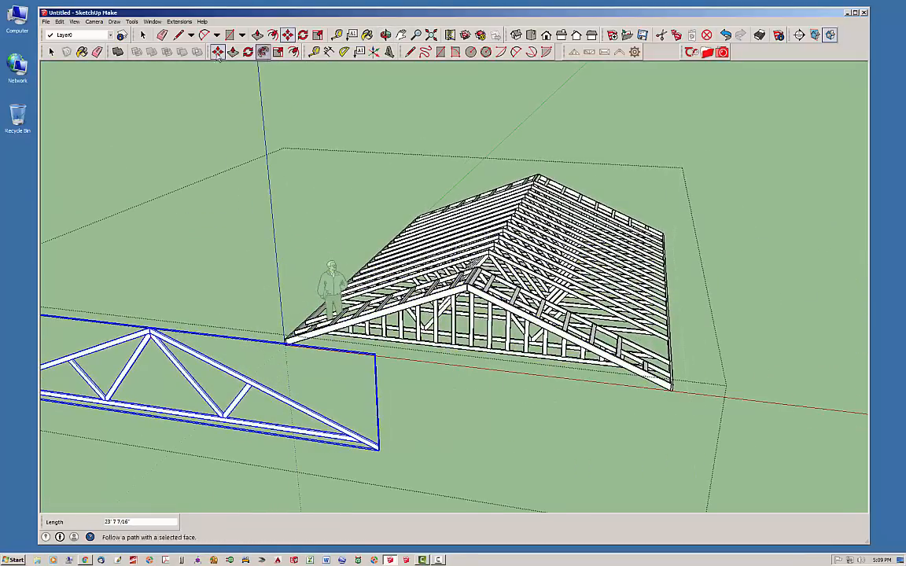
click(143, 35)
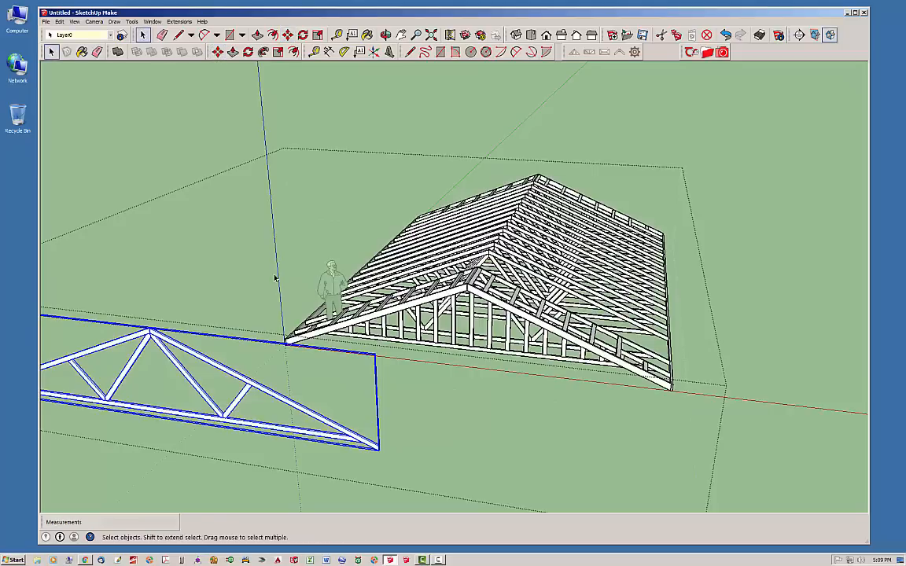
Show Entity Info for the pulled-out Fink truss and place the window clear of the model to check its definition name.
click(199, 387)
click(211, 362)
scroll(301, 378, down, 3)
middle_drag(226, 431, 466, 397)
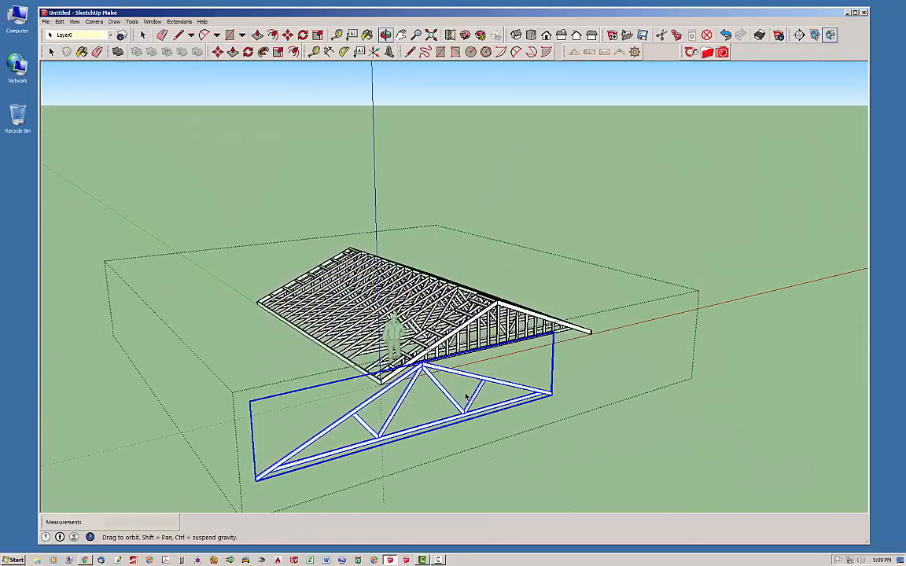
scroll(331, 471, up, 5)
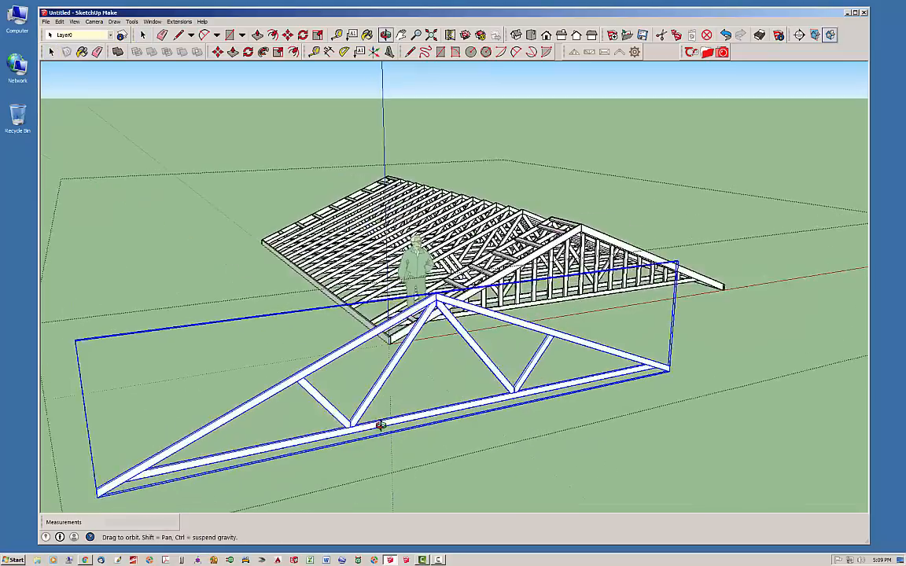
right_click(358, 383)
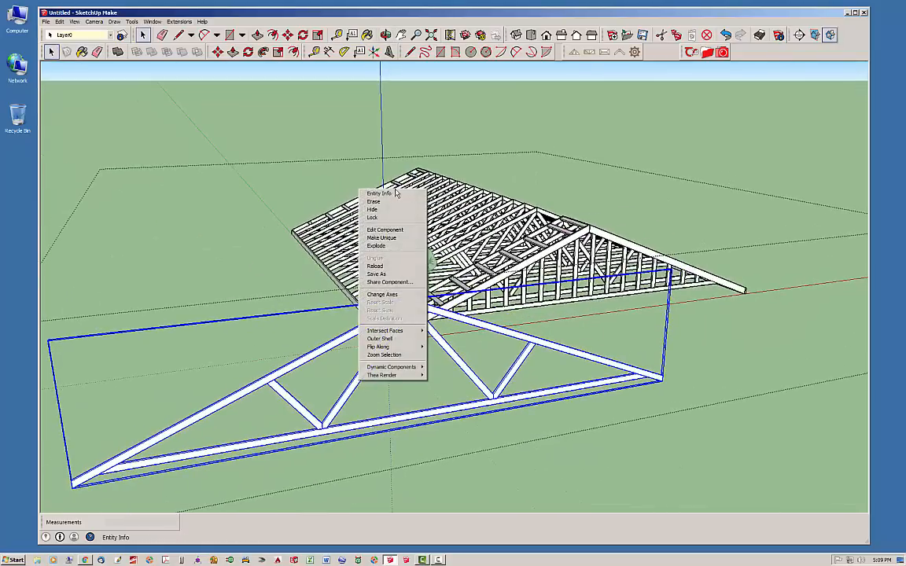
click(390, 194)
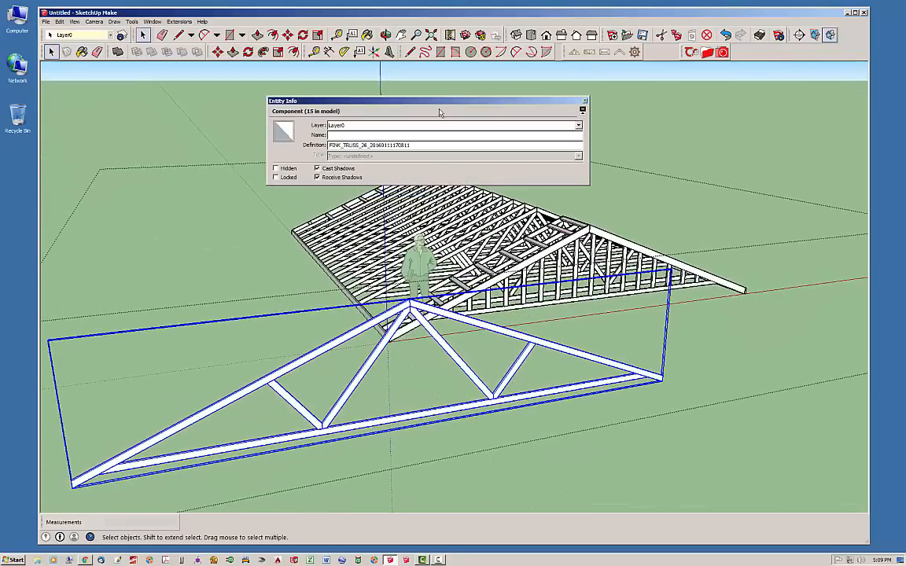
drag(425, 101, 616, 89)
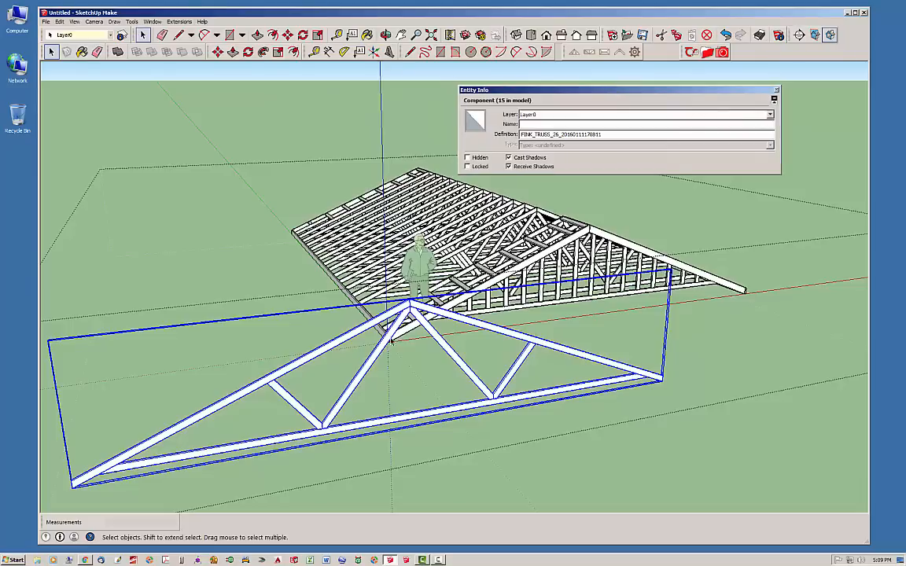
Examine the pulled-out truss beside the assembly from several angles, including its overhanging tail up close.
middle_drag(295, 292, 450, 346)
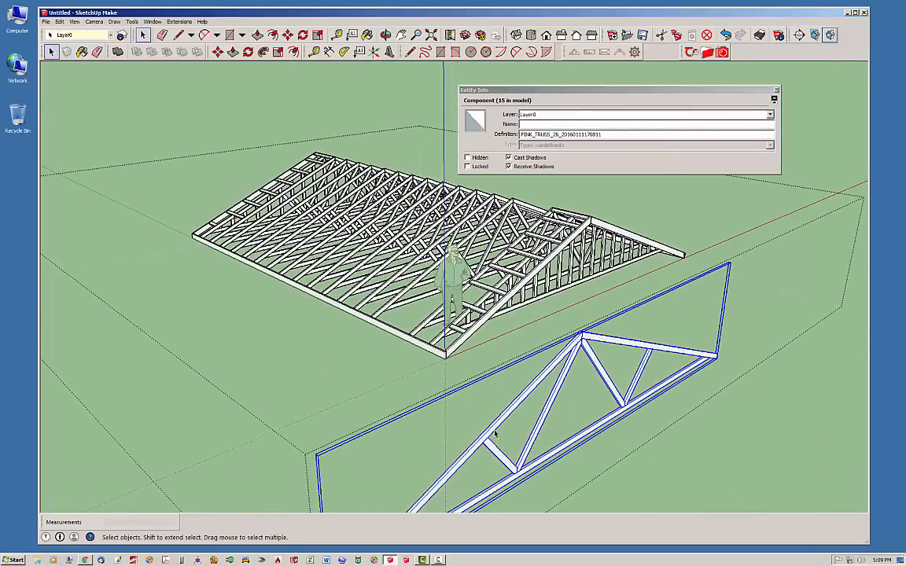
middle_drag(421, 355, 340, 462)
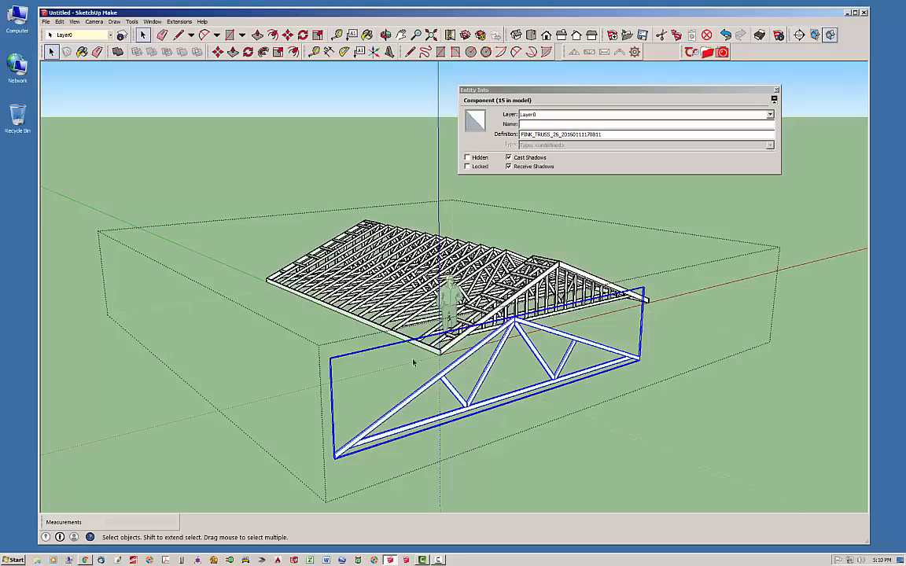
middle_drag(408, 362, 224, 378)
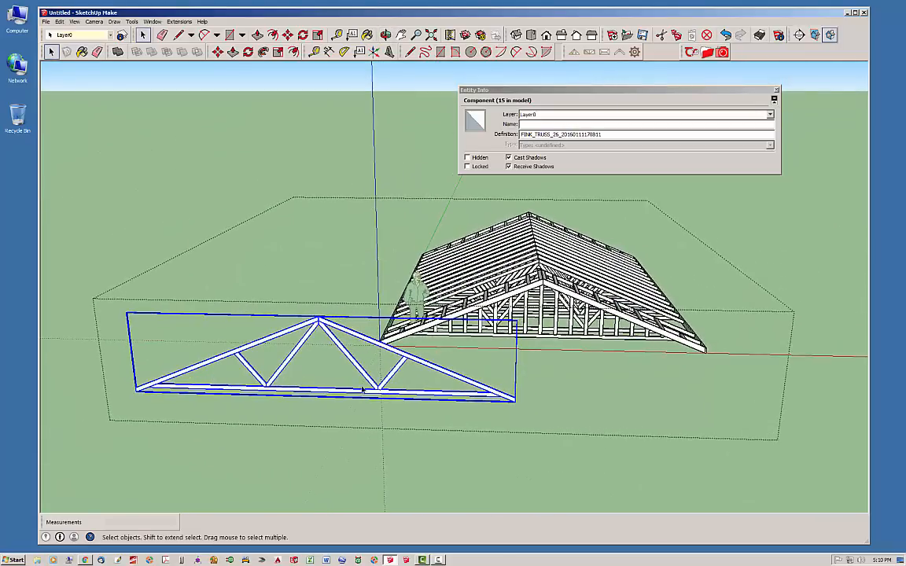
scroll(516, 399, up, 3)
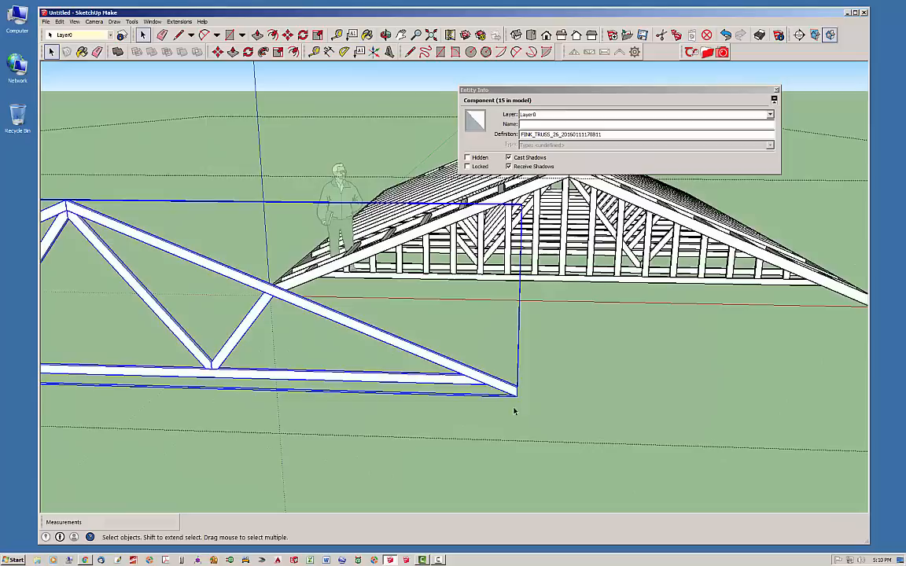
scroll(518, 393, up, 1)
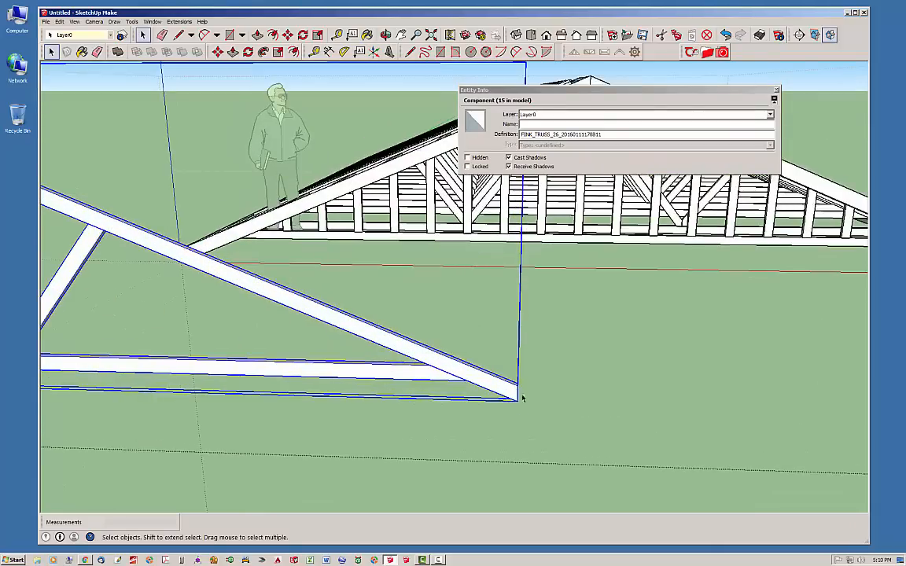
scroll(526, 402, down, 5)
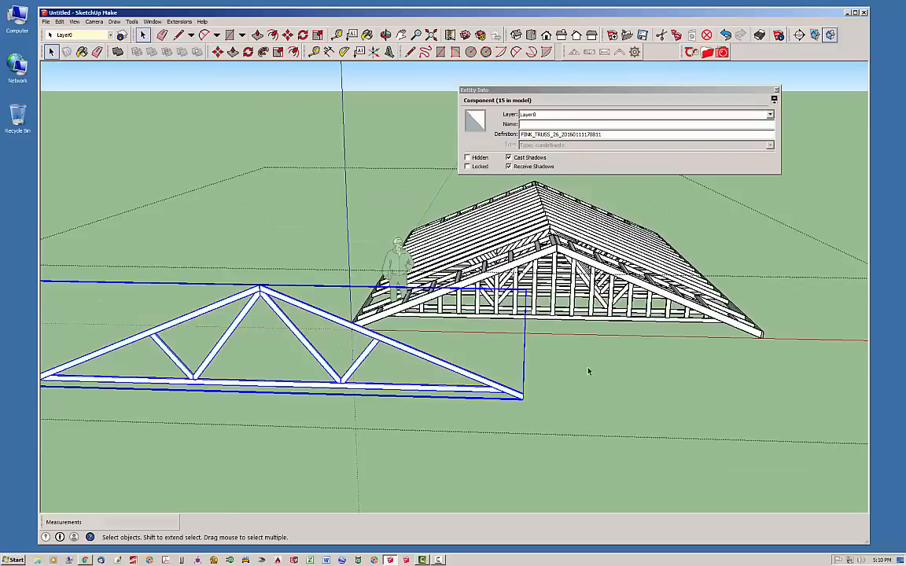
Select the near and far gable end trusses in turn and compare their names and definitions in Entity Info.
click(588, 370)
click(552, 304)
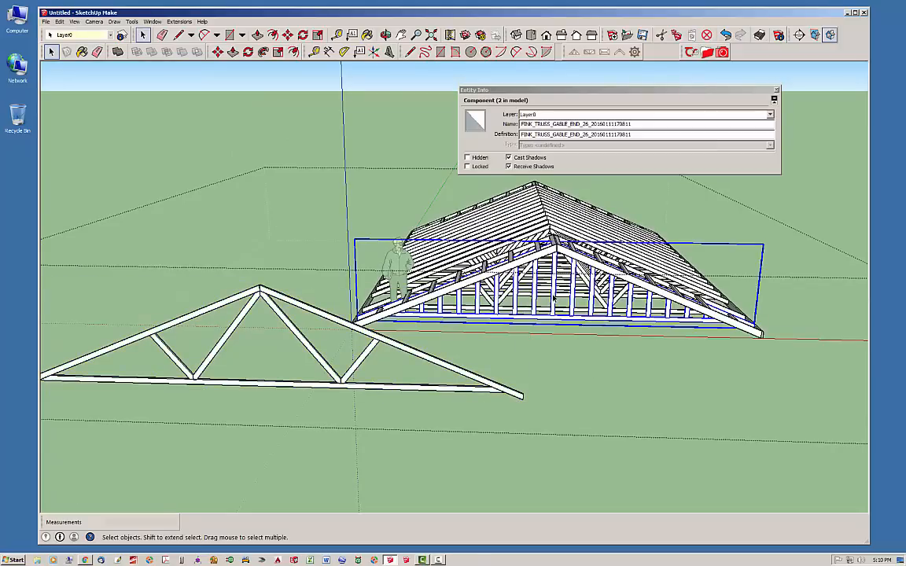
middle_drag(468, 275, 692, 361)
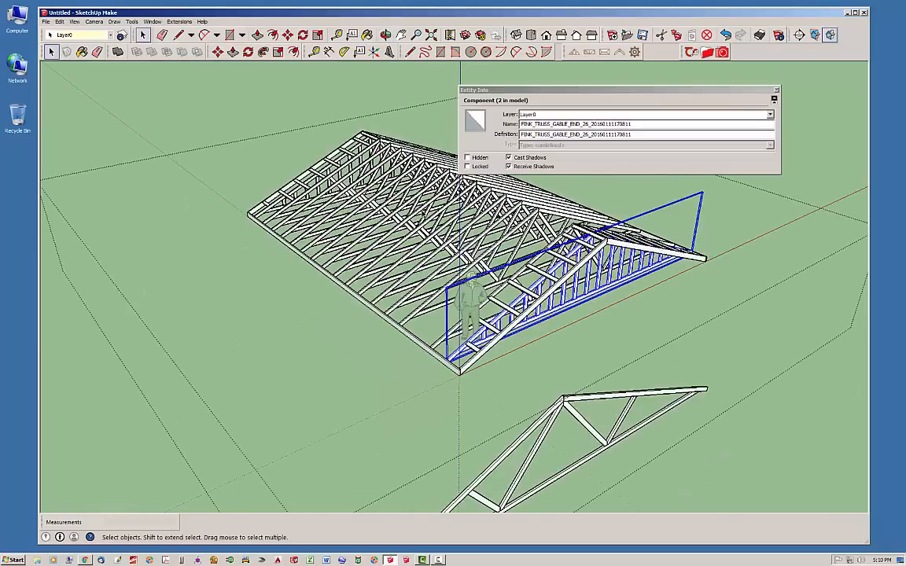
click(307, 141)
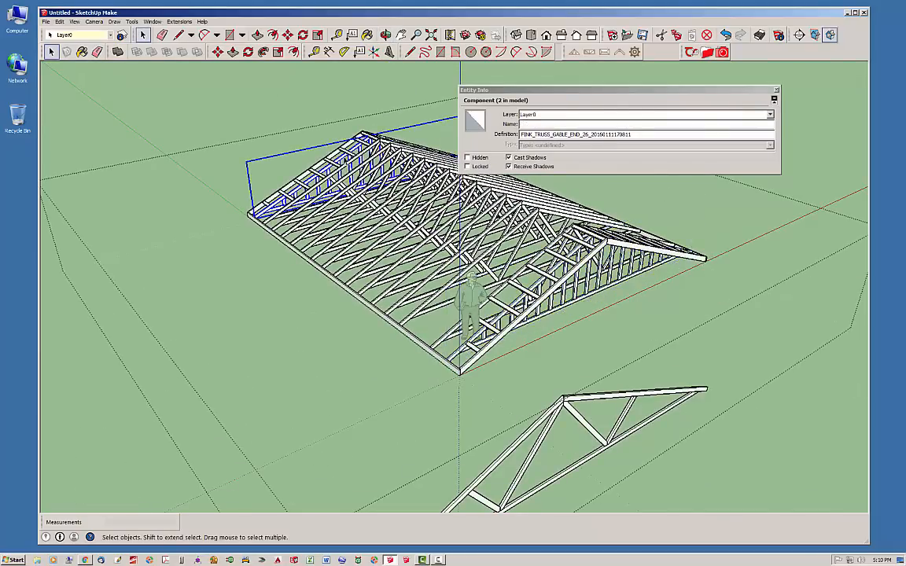
click(577, 293)
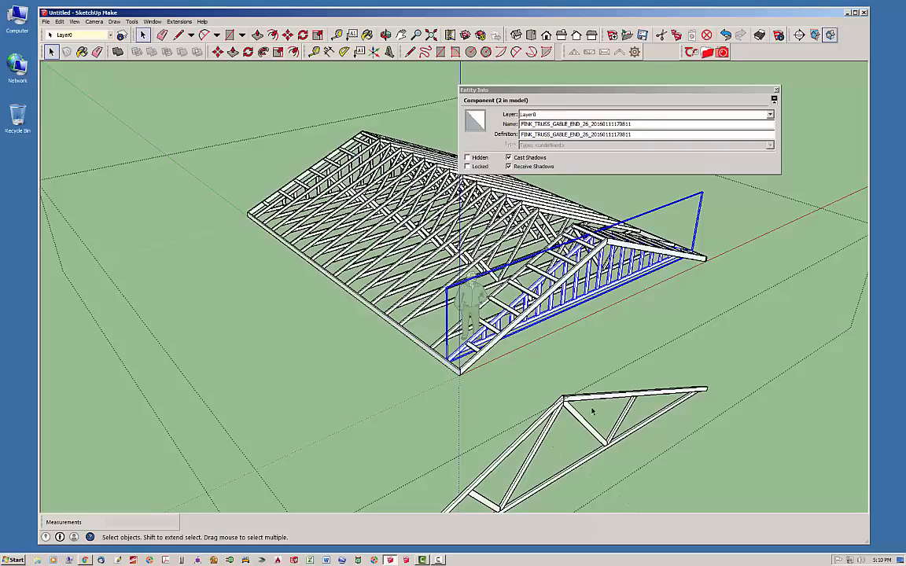
click(467, 381)
Review the pulled-out truss's dynamic component attributes in an enlarged Component Options window, then close it and clear the selection.
middle_drag(464, 370, 425, 374)
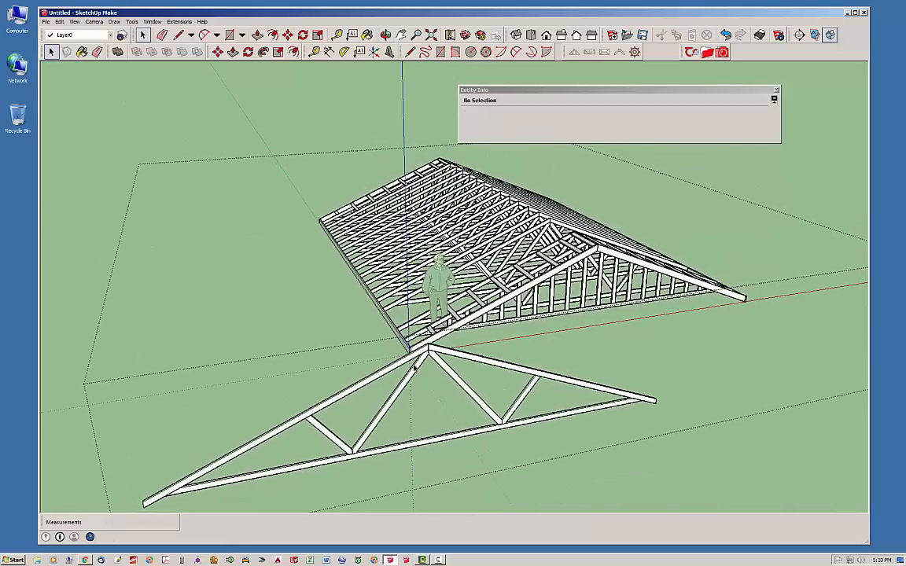
click(392, 407)
right_click(389, 404)
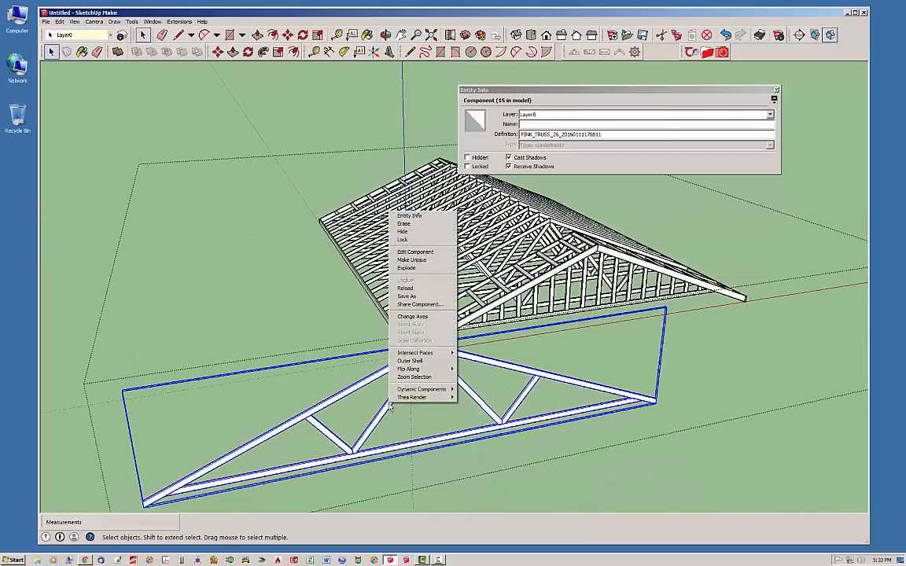
mouse_move(420, 390)
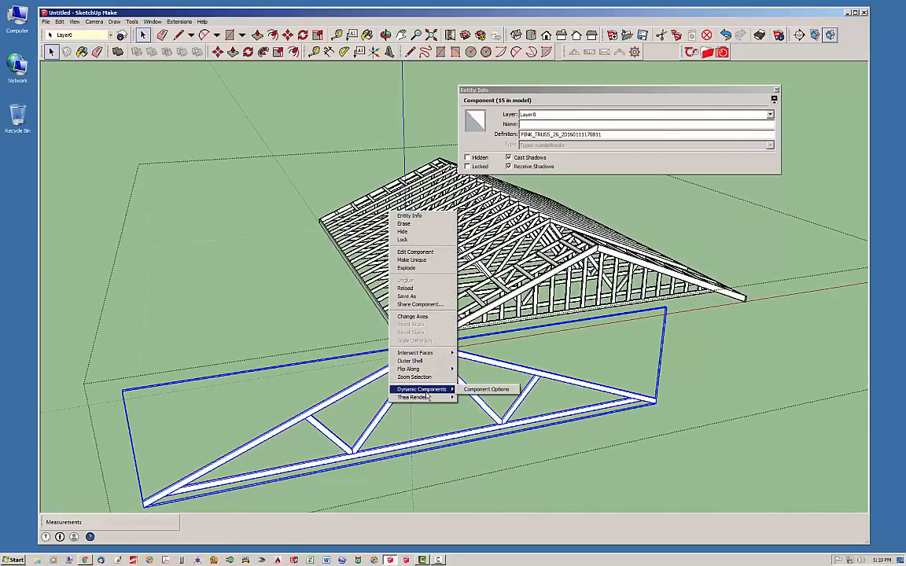
click(481, 389)
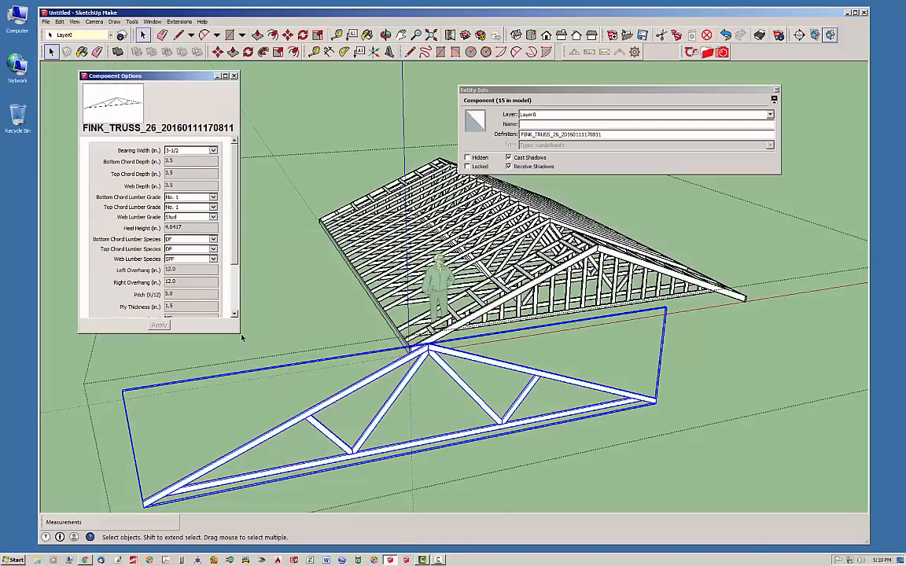
drag(240, 333, 318, 421)
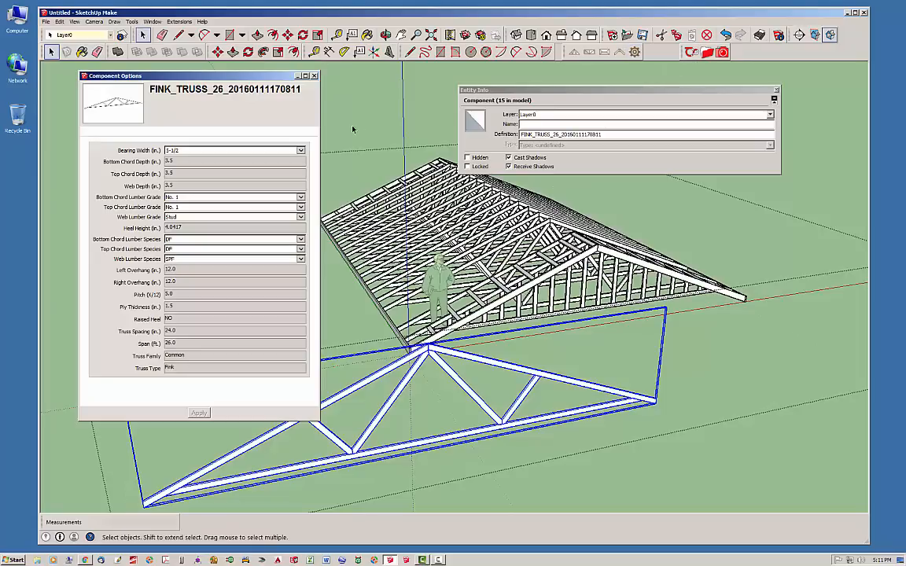
click(314, 76)
click(307, 310)
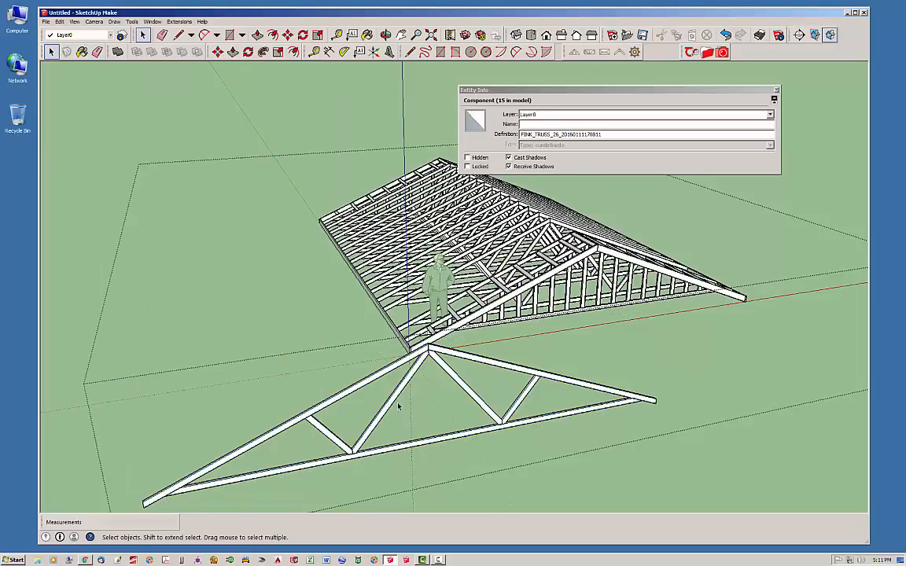
Open the pulled-out Fink truss for editing and select its webs and chords in turn to read their group names in Entity Info.
middle_drag(399, 406, 338, 392)
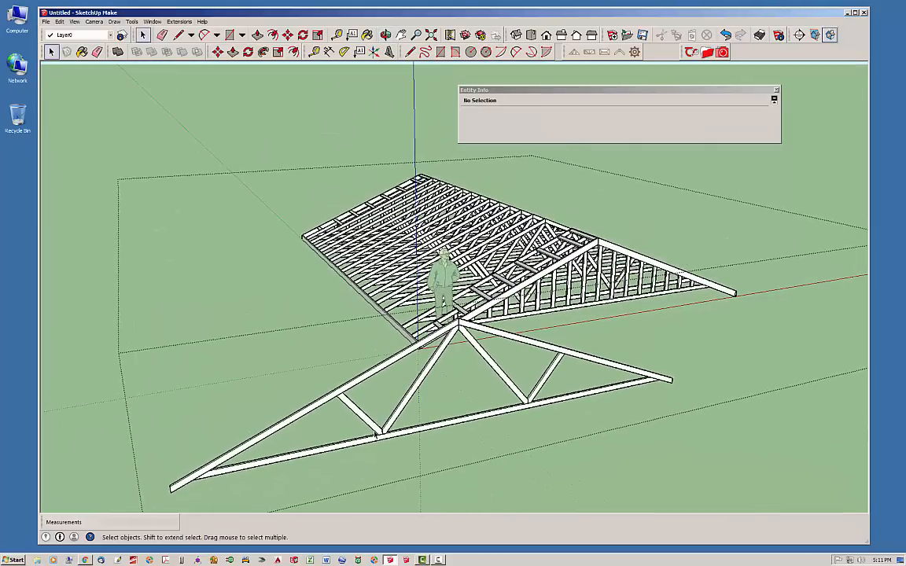
double_click(367, 423)
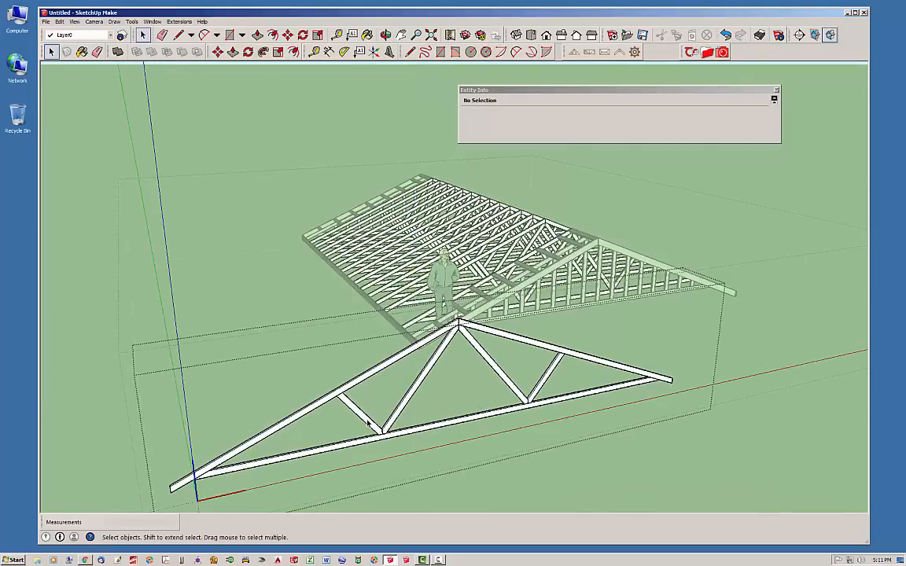
click(367, 423)
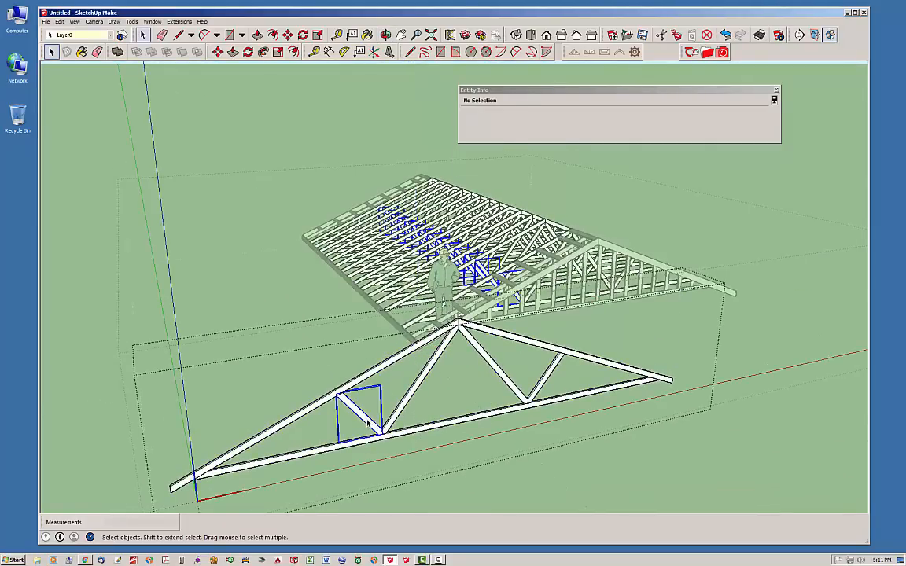
click(416, 391)
click(502, 375)
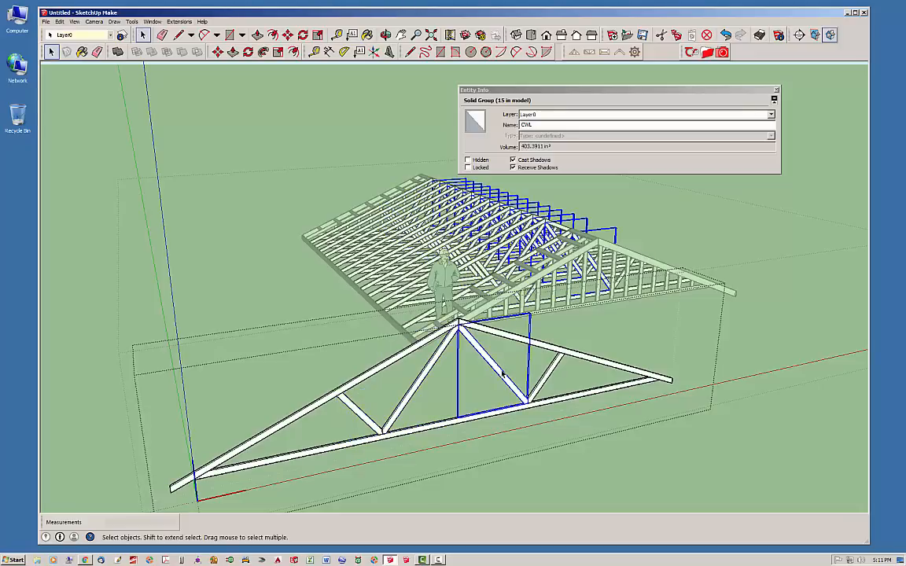
click(555, 352)
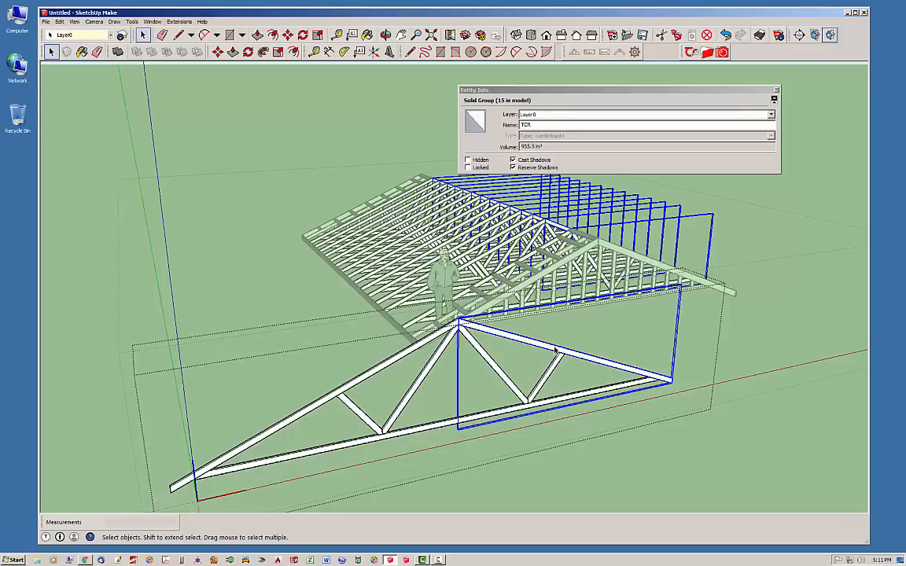
click(580, 396)
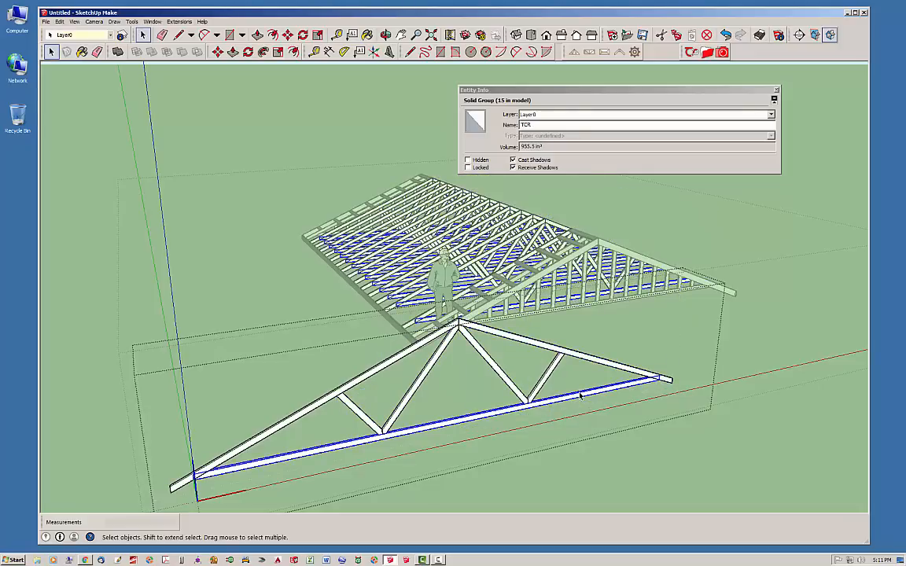
click(390, 368)
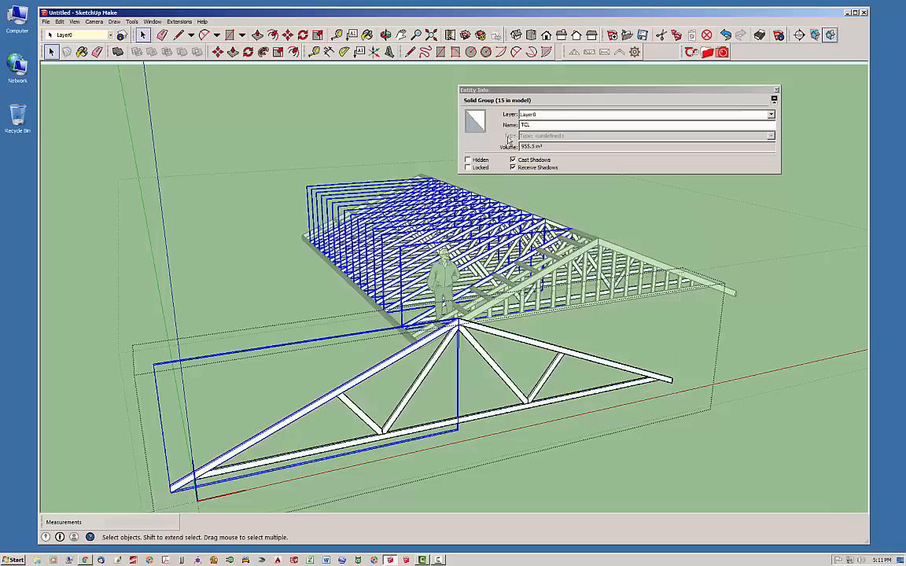
Recheck the names of the right top chord and the web members in Entity Info, then leave the truss component.
click(517, 347)
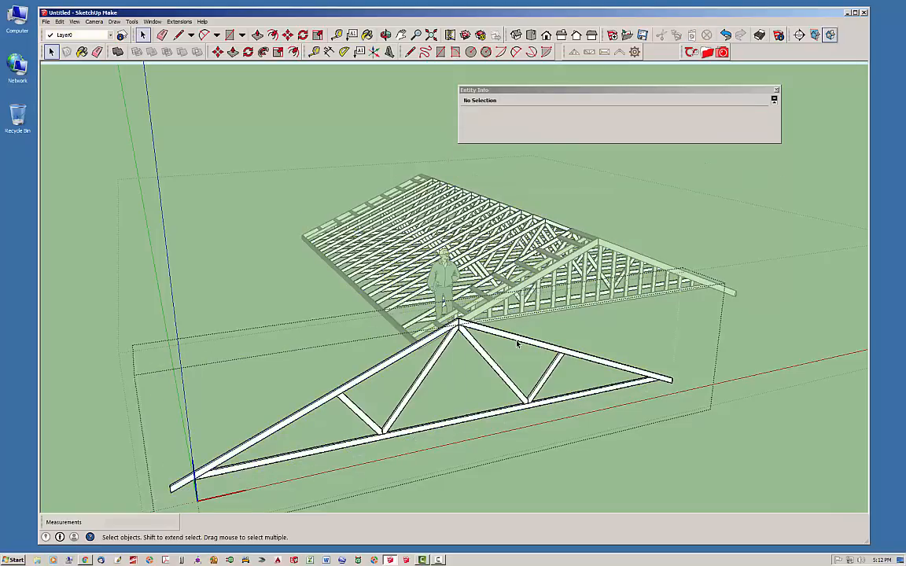
click(517, 345)
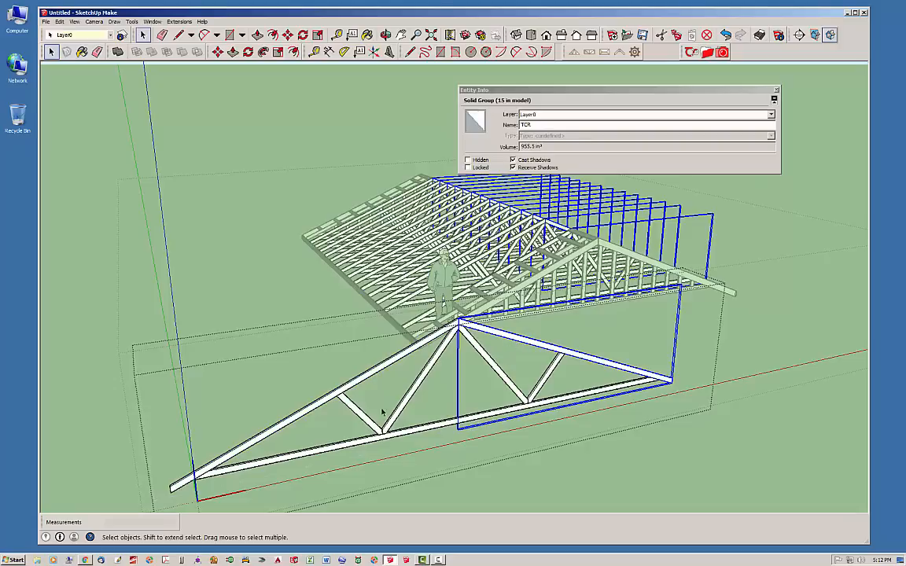
click(411, 395)
click(357, 413)
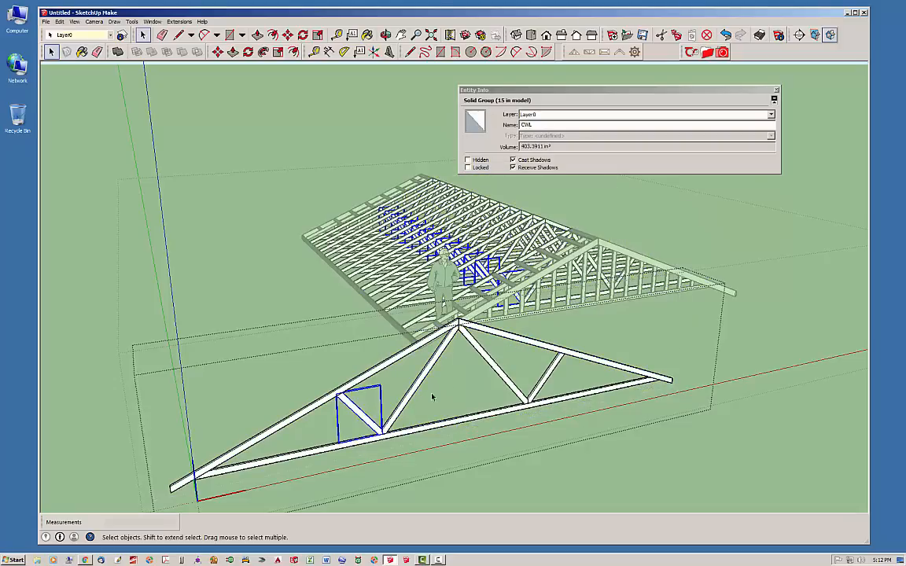
click(495, 371)
click(550, 373)
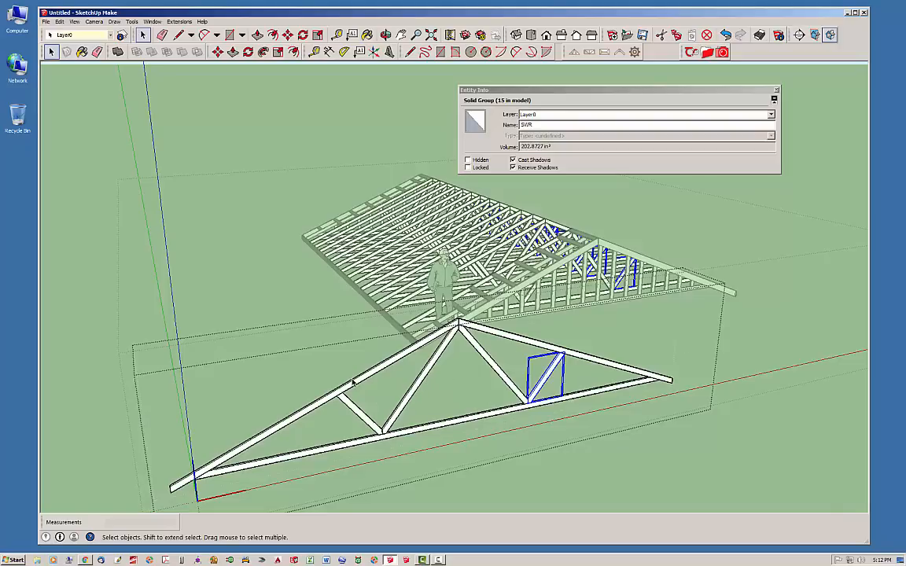
click(788, 306)
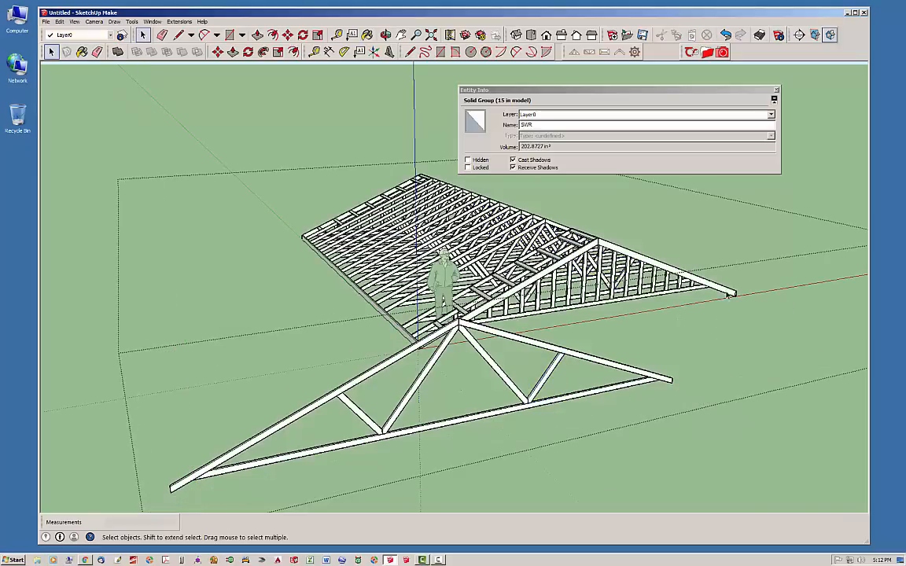
Open the near gable end truss, check the names of its top chord, studs and king post in Entity Info, then leave it.
middle_drag(453, 336, 374, 371)
scroll(613, 211, up, 2)
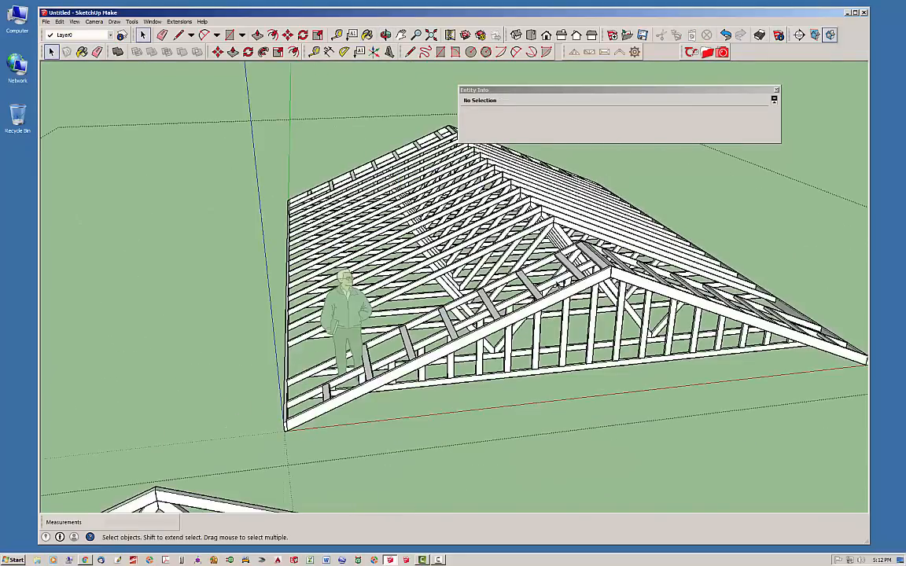
click(556, 281)
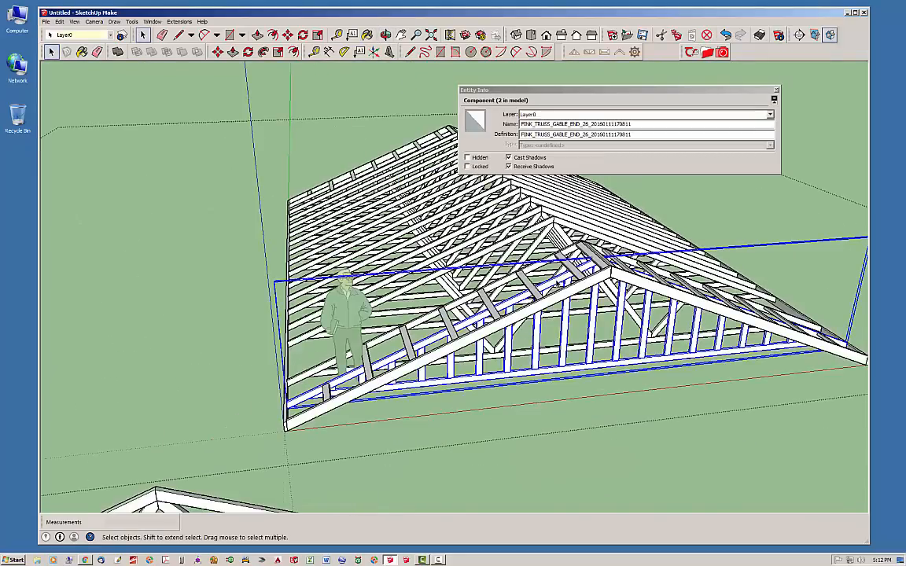
double_click(556, 281)
click(561, 328)
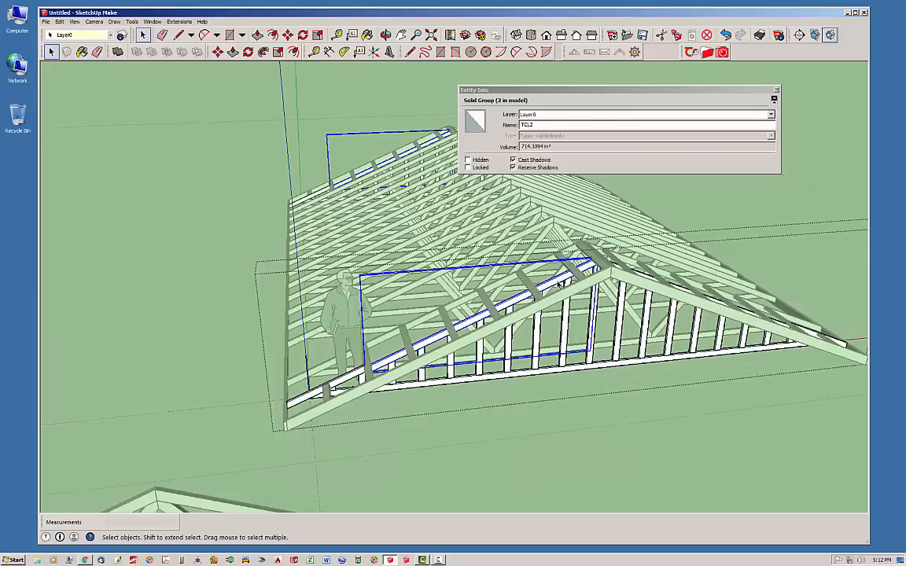
click(564, 328)
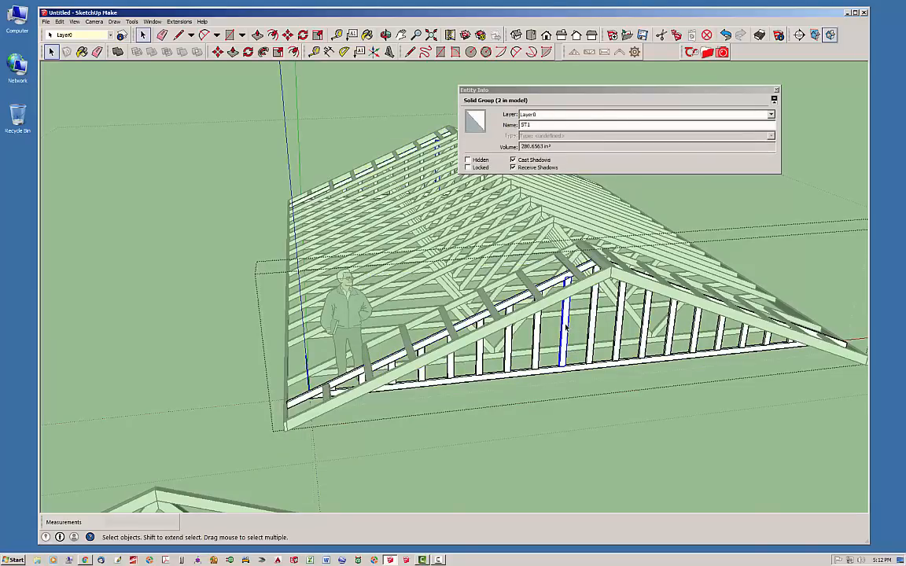
click(537, 344)
click(508, 351)
click(478, 360)
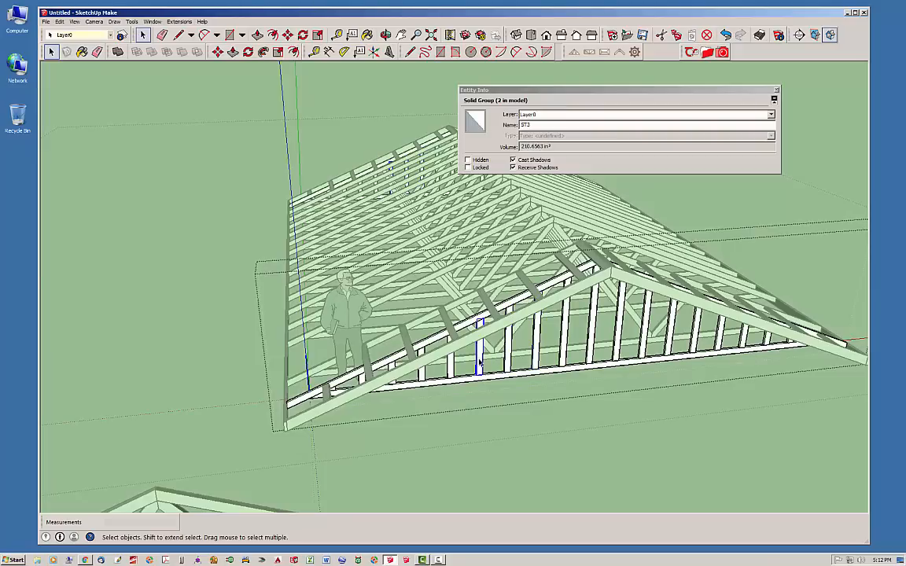
click(592, 328)
middle_drag(335, 353, 450, 395)
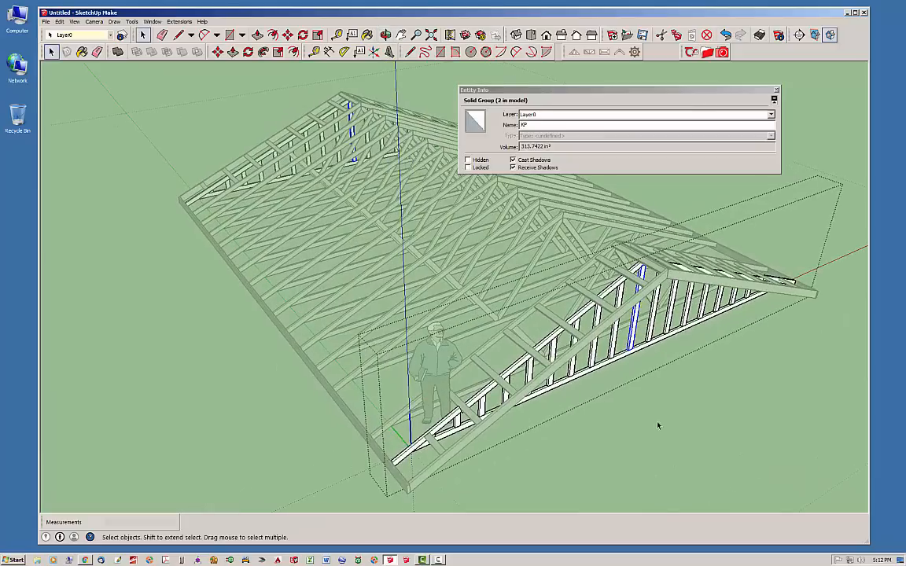
click(669, 423)
click(669, 423)
Examine the roof truss assembly, its gable end and its outlookers from several angles.
middle_drag(662, 429, 508, 390)
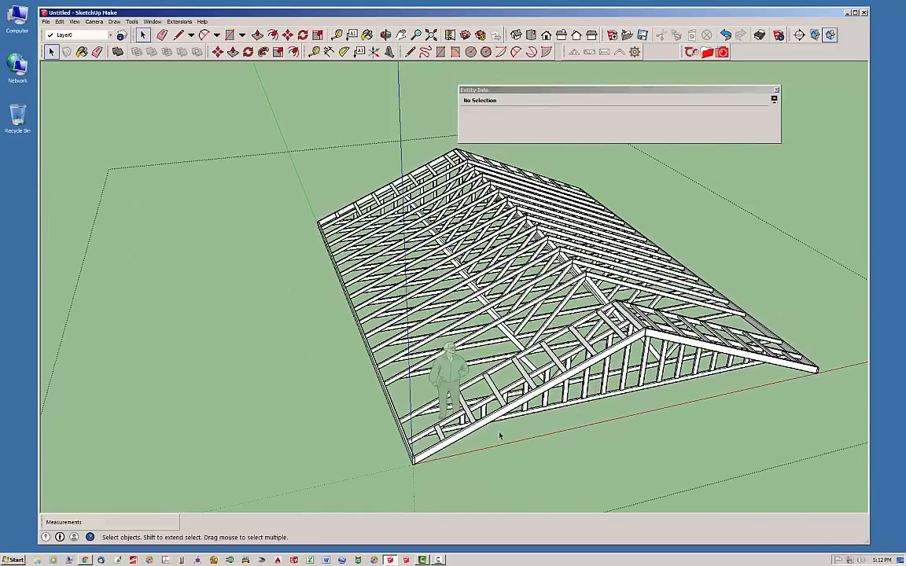
middle_drag(500, 435, 497, 310)
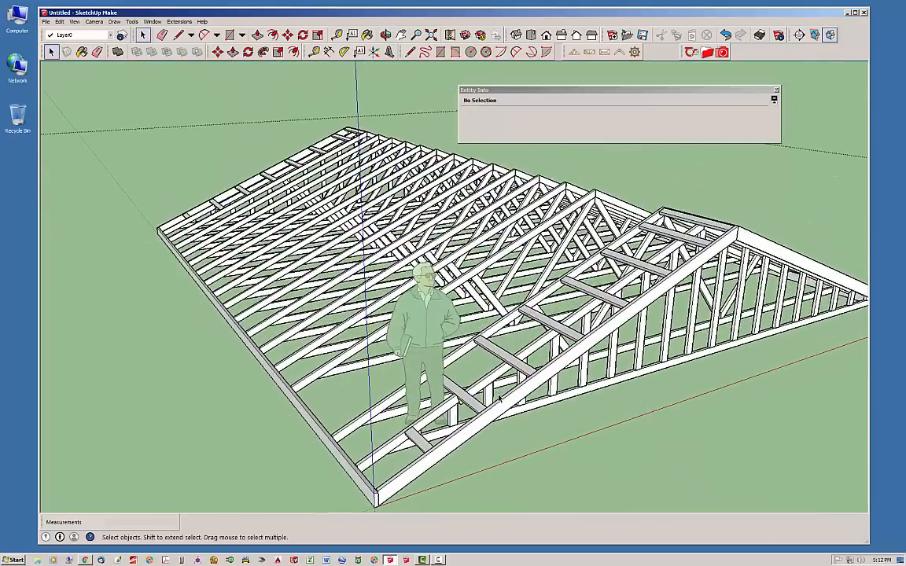
middle_drag(498, 399, 553, 358)
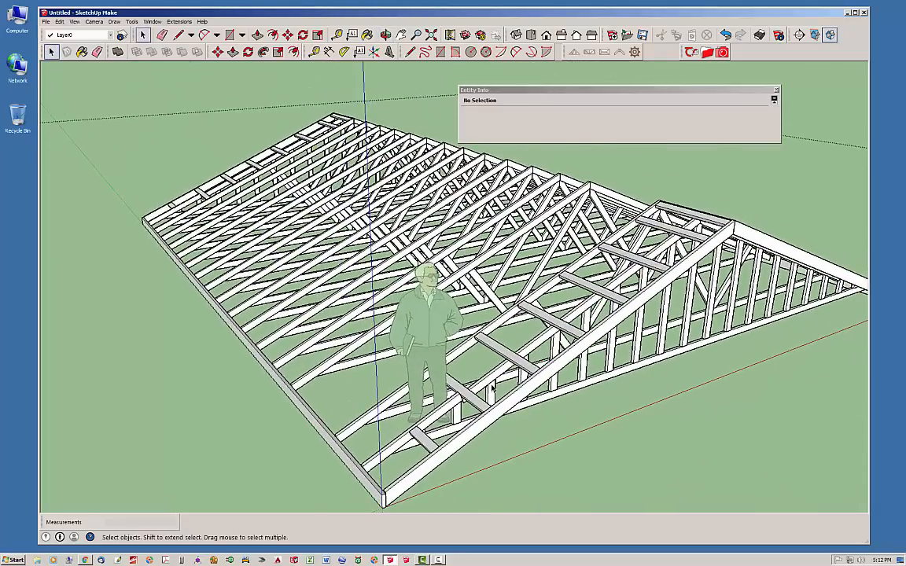
middle_drag(444, 350, 255, 396)
scroll(254, 396, down, 4)
middle_drag(562, 427, 814, 420)
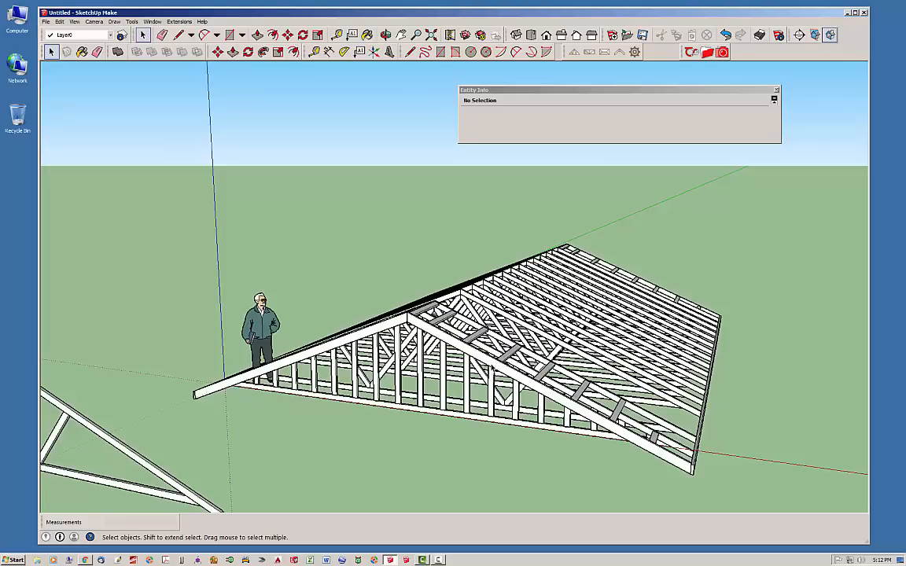
Undo the recent actions back through the move that pulled the Fink truss out of the assembly, then close the open group.
click(56, 22)
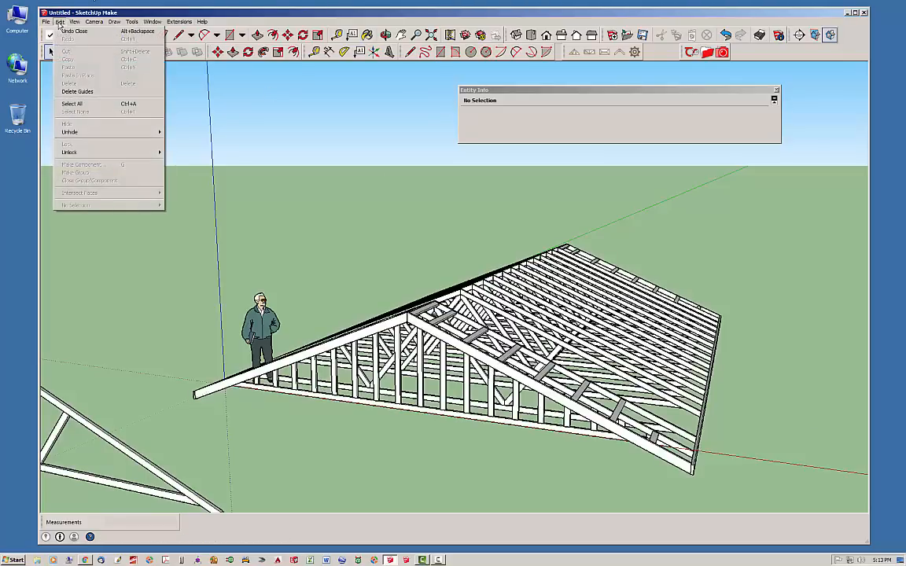
click(67, 33)
click(58, 22)
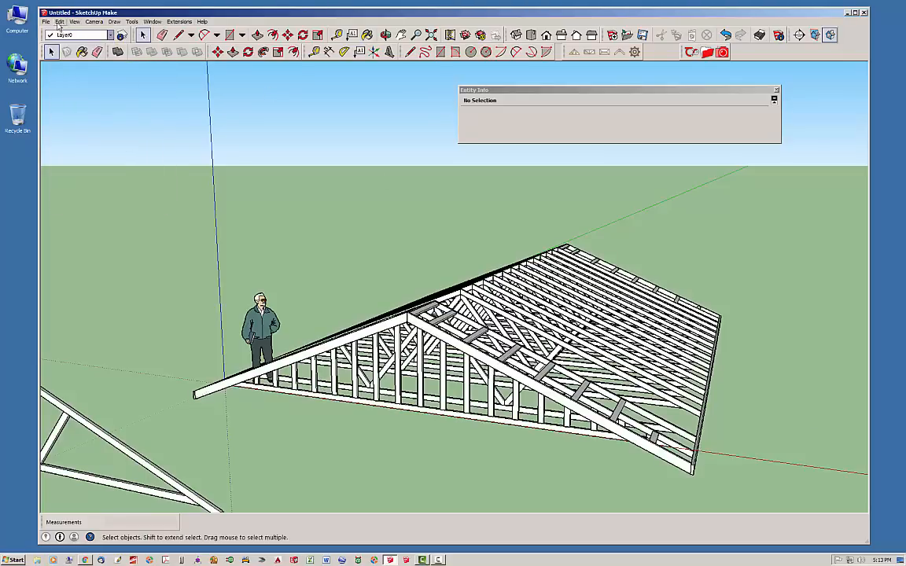
click(59, 22)
click(66, 32)
click(59, 22)
click(65, 31)
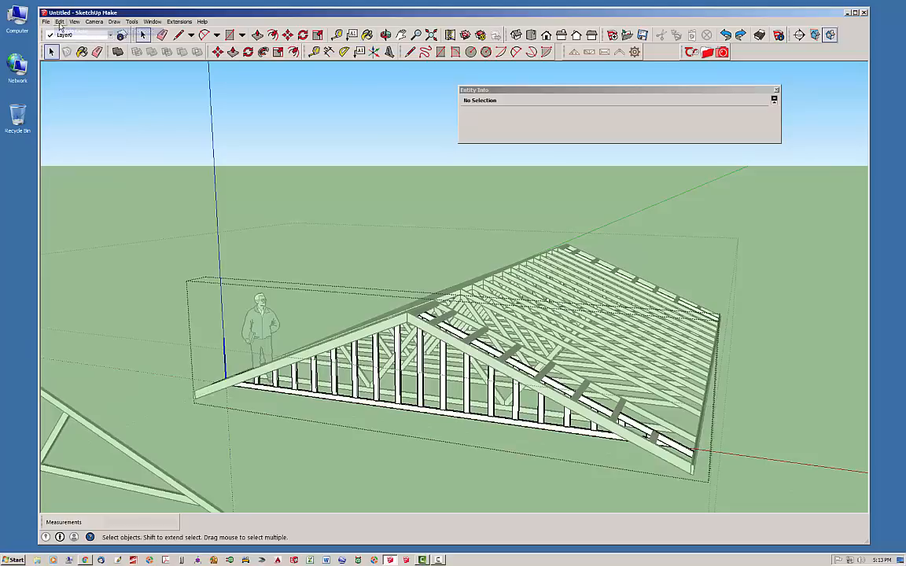
click(59, 22)
click(66, 32)
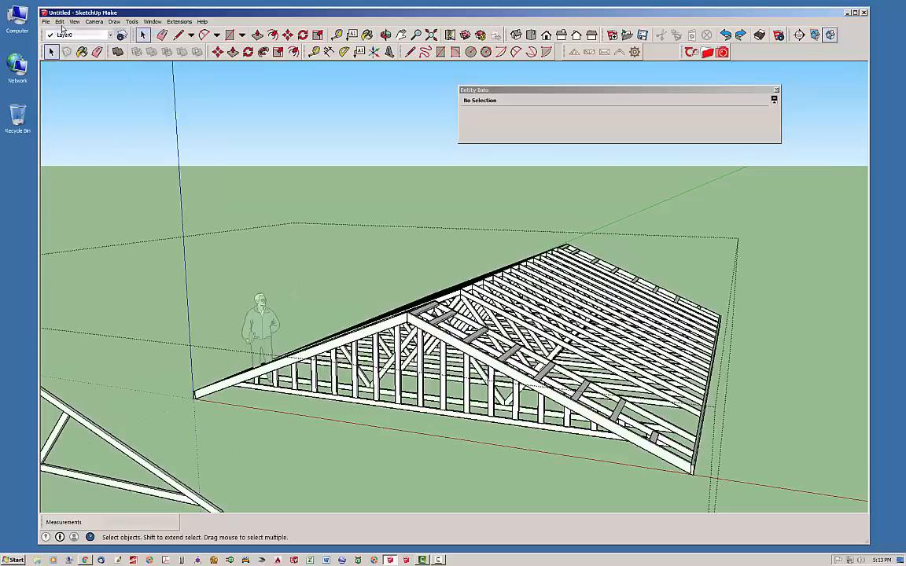
click(59, 22)
click(66, 33)
click(59, 22)
click(66, 32)
click(59, 22)
click(66, 32)
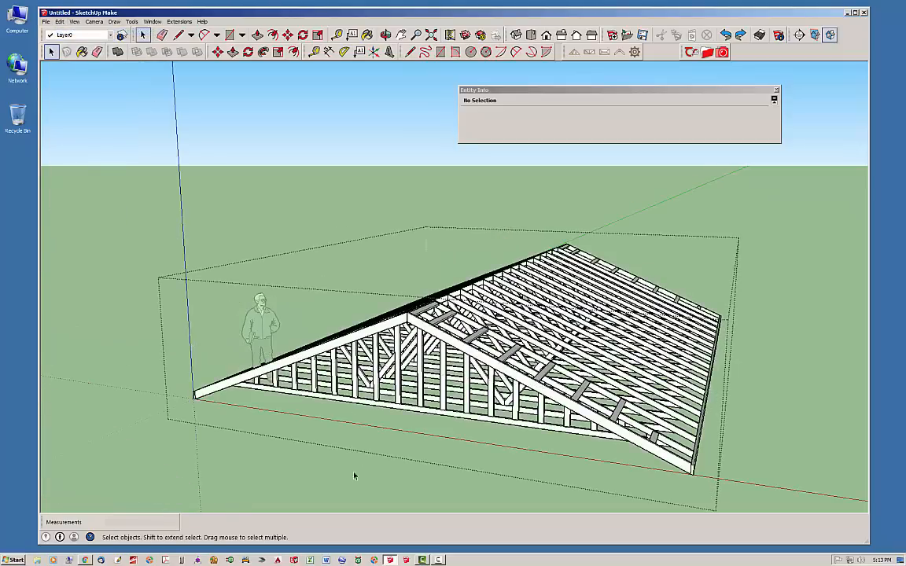
click(318, 422)
Start a new roof truss of the Common family and mark out a footprint about 19.52 ft by 55.63 ft beside the existing assembly.
mouse_move(484, 460)
middle_down()
mouse_move(581, 496)
mouse_move(521, 441)
mouse_move(472, 458)
middle_up()
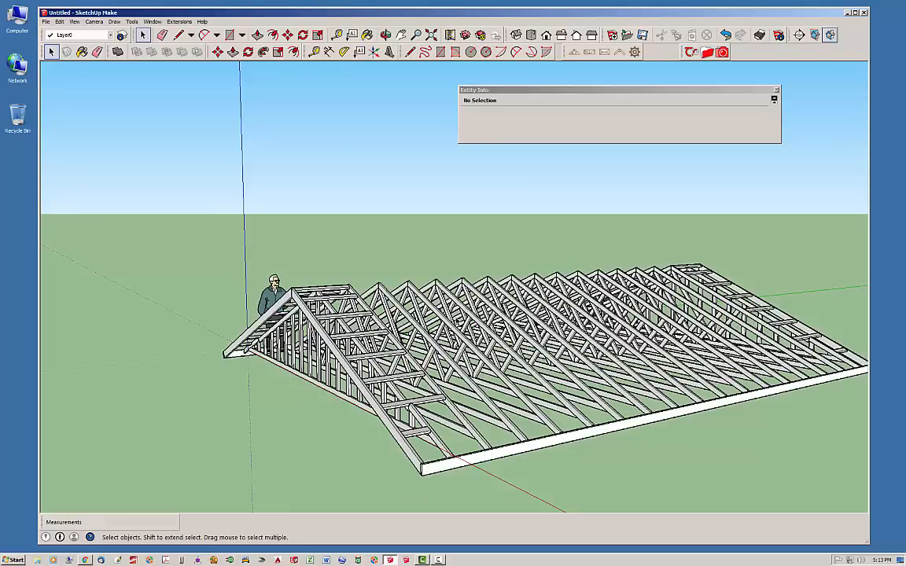
middle_drag(294, 360, 388, 378)
scroll(228, 331, down, 4)
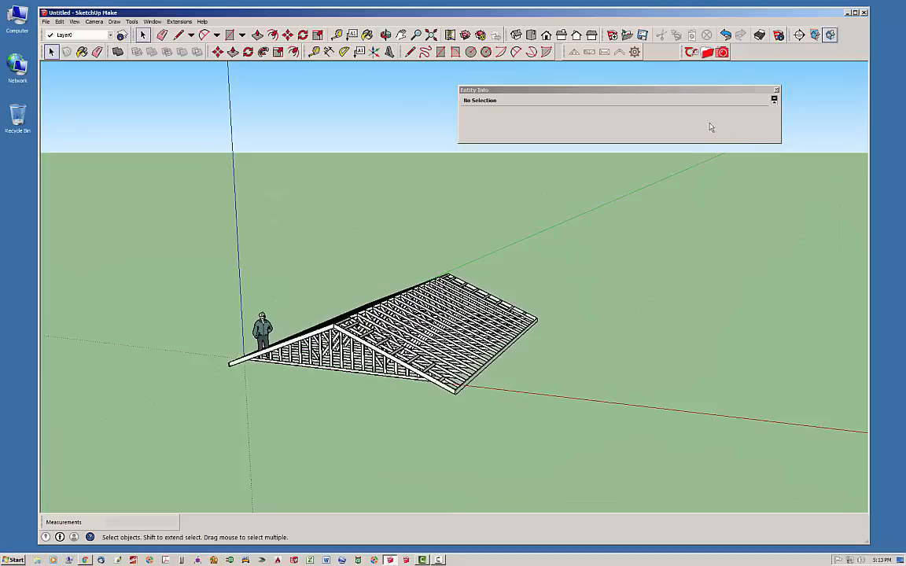
click(573, 52)
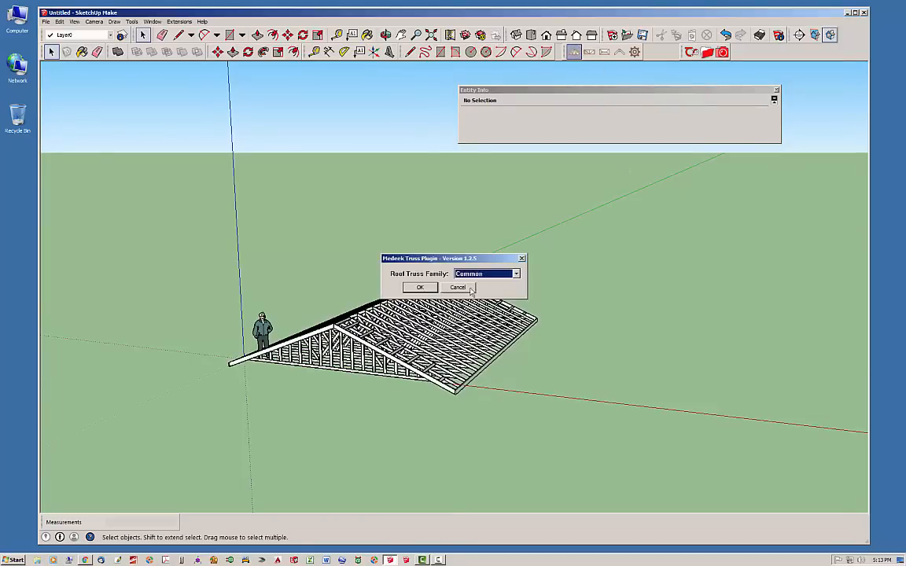
click(430, 291)
click(556, 369)
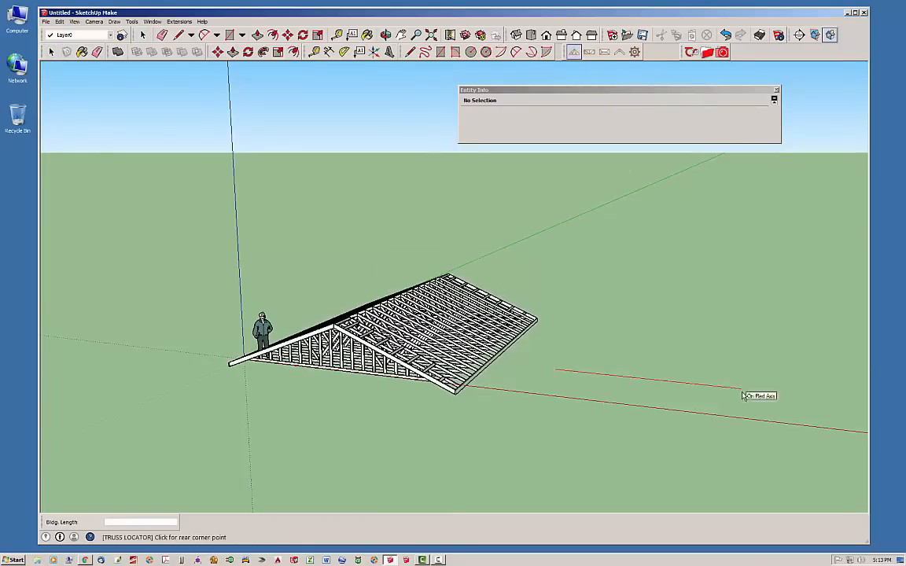
click(741, 388)
click(756, 297)
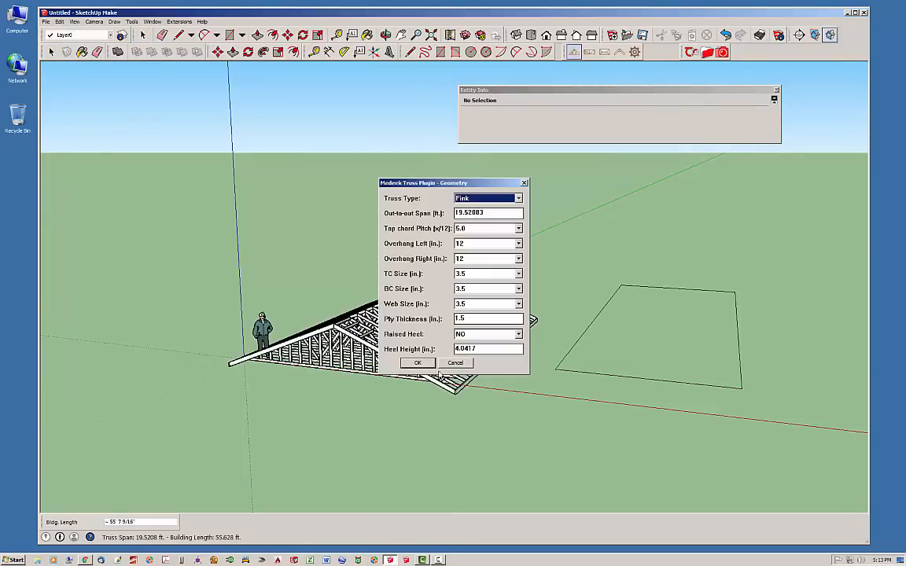
Accept the Fink truss geometry, set Gable End Trusses and Adv. Roof Options to YES, and confirm the parameters.
click(417, 363)
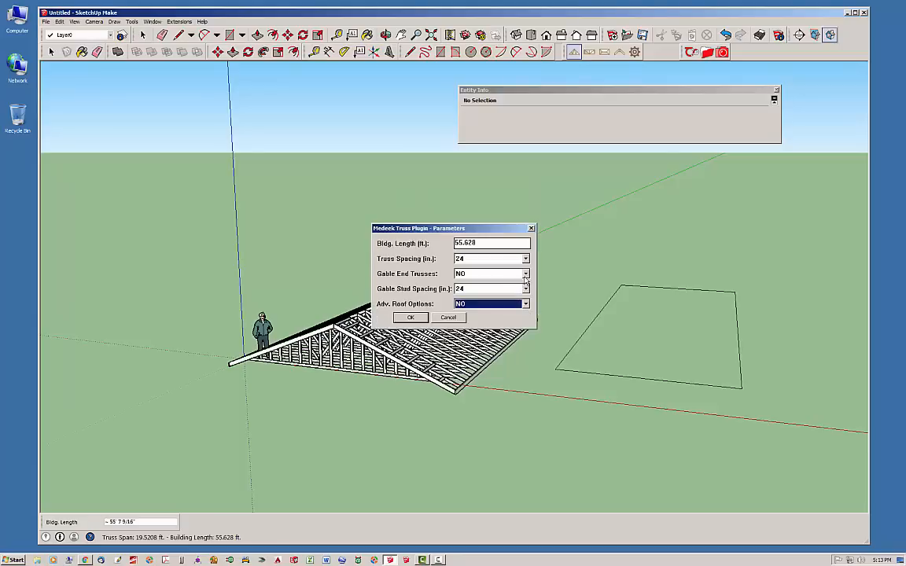
click(523, 275)
click(472, 281)
click(488, 303)
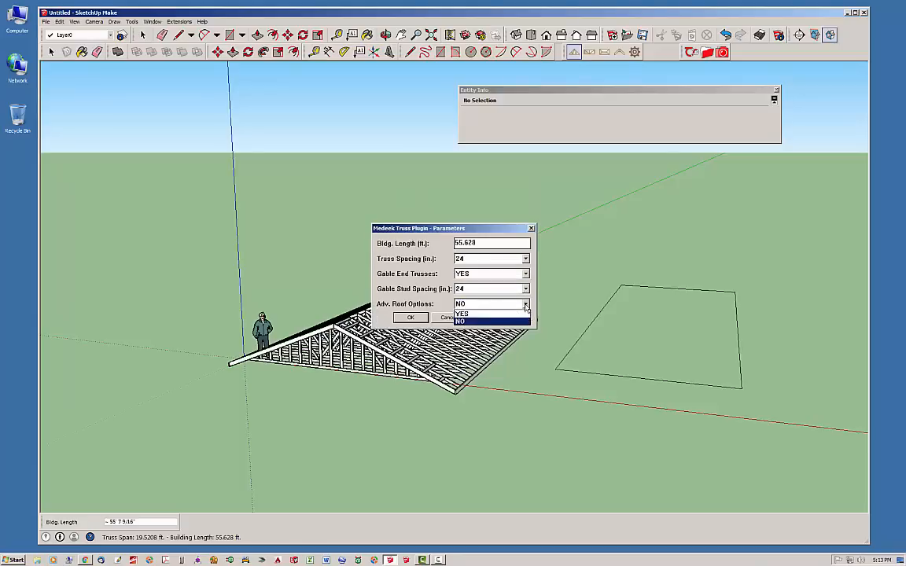
click(471, 317)
click(410, 317)
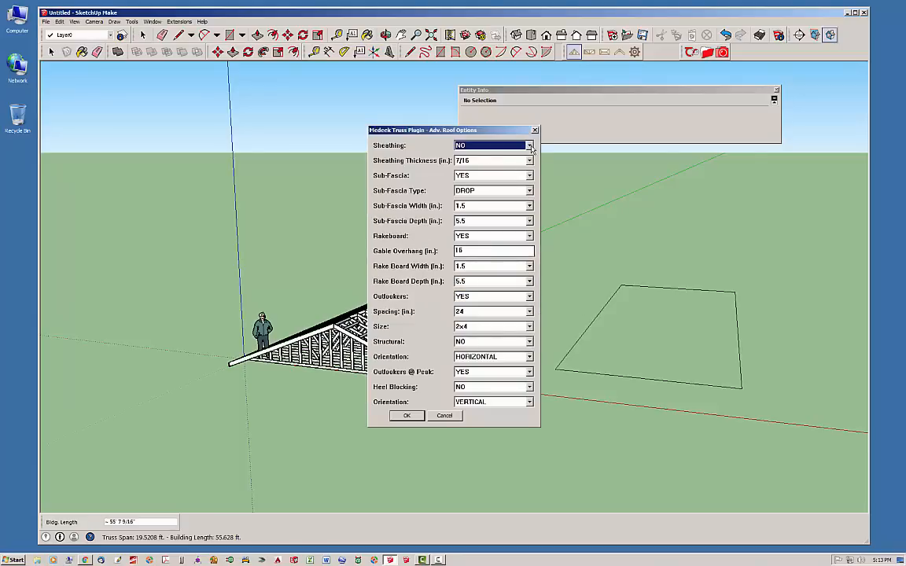
Turn on roof sheathing and structural outlookers in the advanced roof options by setting both to YES, and generate the second assembly.
click(503, 145)
click(506, 162)
click(519, 342)
click(481, 347)
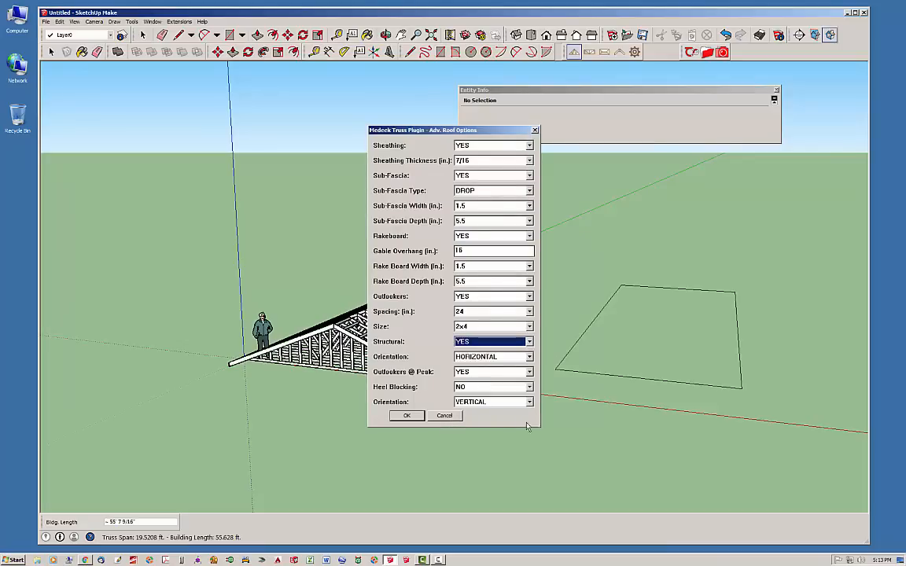
click(408, 416)
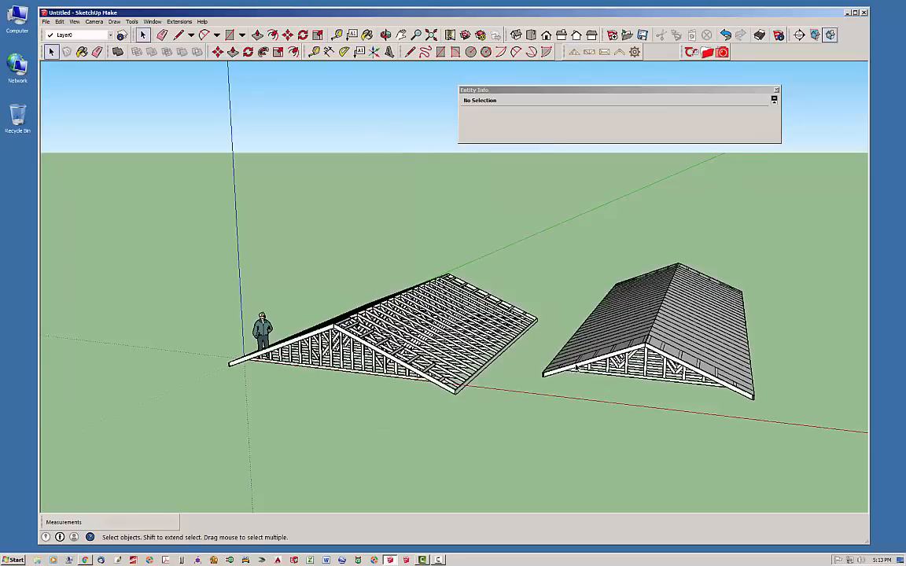
Examine the sheathing edge, rake board and sub-fascia at the eave corner of the new assembly's gable end.
middle_drag(629, 392, 661, 421)
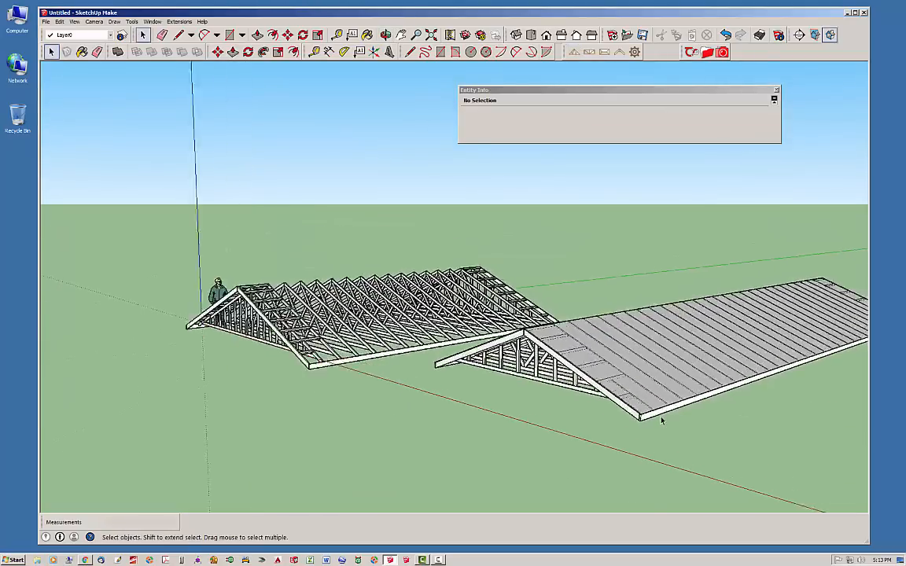
scroll(661, 420, up, 5)
middle_drag(566, 384, 711, 381)
scroll(708, 397, up, 5)
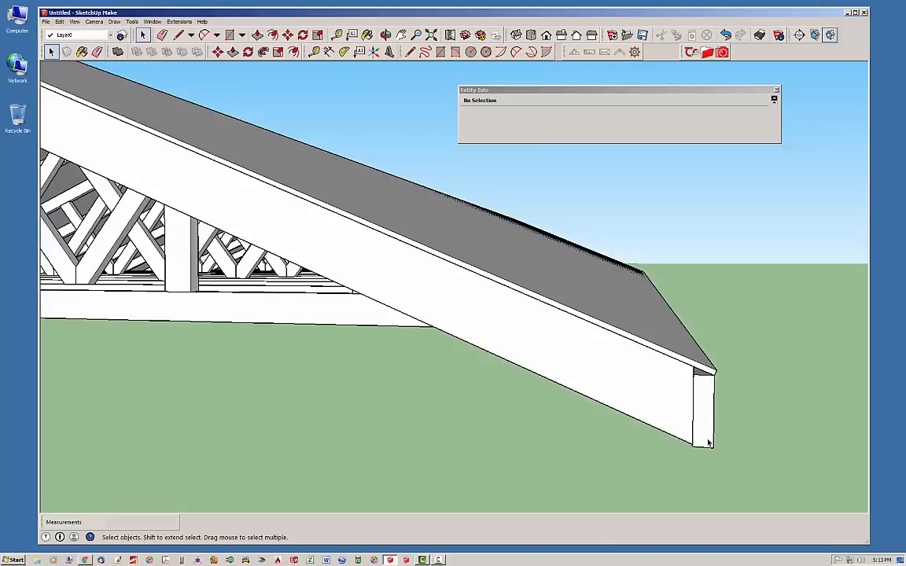
middle_drag(707, 401, 664, 342)
scroll(667, 346, up, 2)
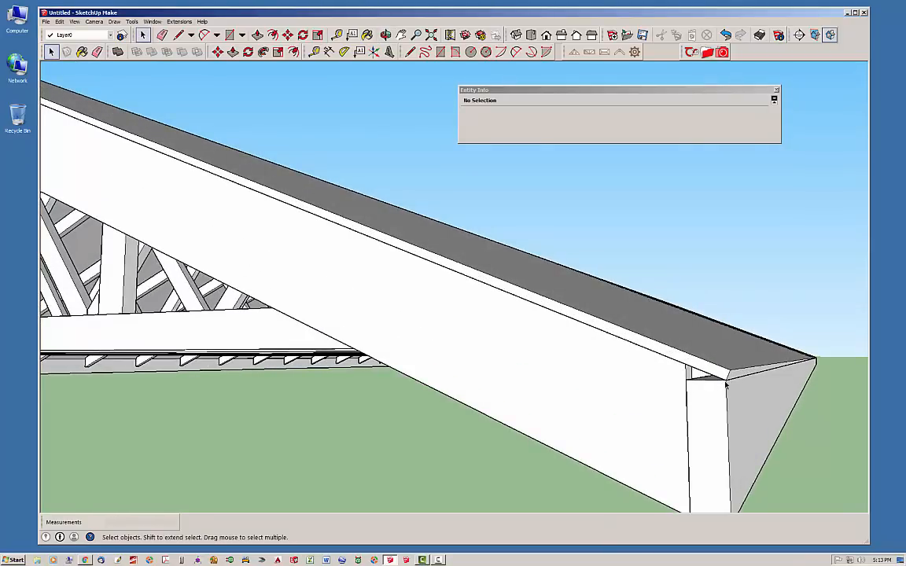
middle_drag(613, 396, 727, 385)
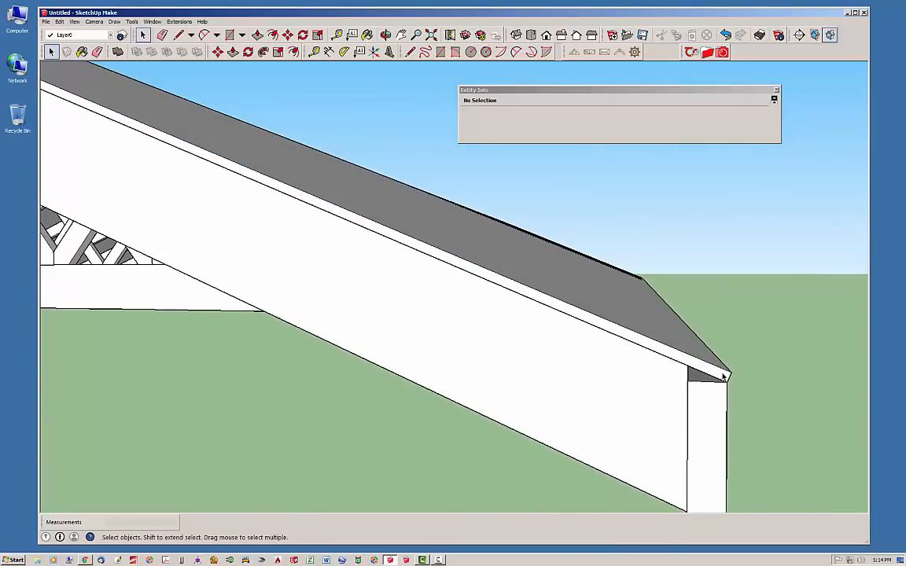
Examine the underside of the sheathed assembly, including its gable end truss and outlookers.
middle_drag(714, 403, 720, 148)
scroll(704, 401, down, 3)
scroll(515, 393, down, 3)
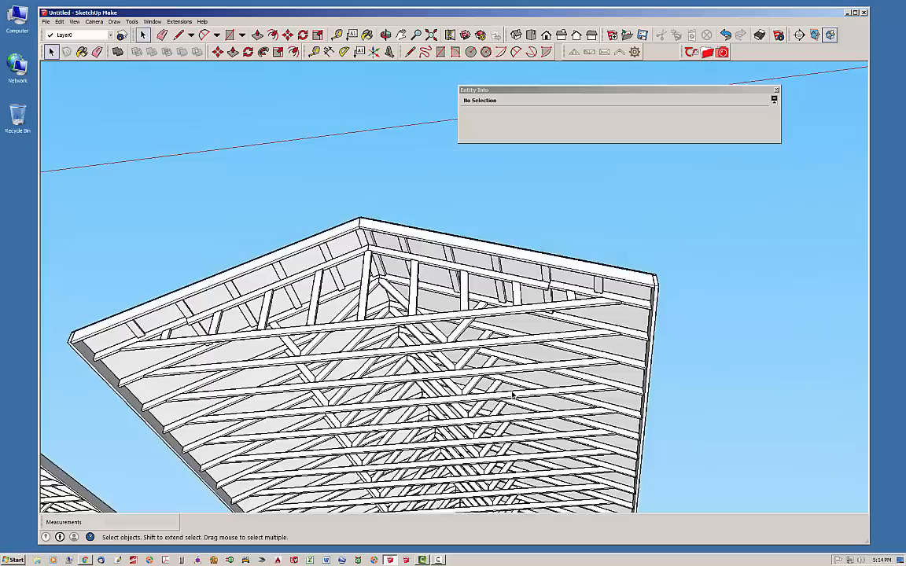
middle_drag(533, 484, 373, 503)
middle_drag(261, 214, 1, 224)
middle_drag(422, 234, 625, 265)
scroll(491, 315, down, 6)
Inspect how the outlookers meet the gable end truss and rake board near the eave of the first, unsheathed assembly.
middle_drag(181, 267, 263, 344)
scroll(263, 344, up, 4)
middle_drag(305, 313, 437, 301)
scroll(207, 482, up, 2)
scroll(208, 482, down, 5)
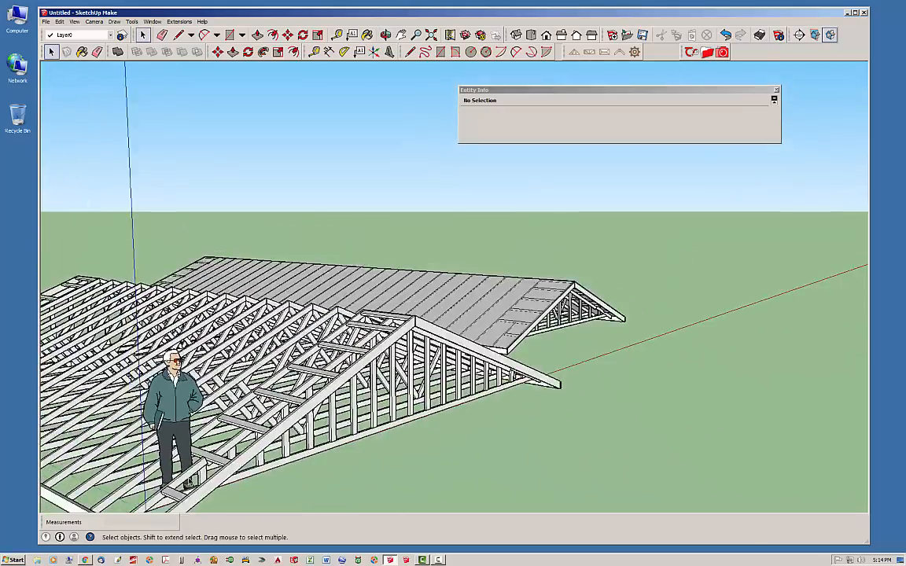
scroll(169, 436, up, 3)
scroll(197, 409, up, 1)
scroll(186, 490, up, 4)
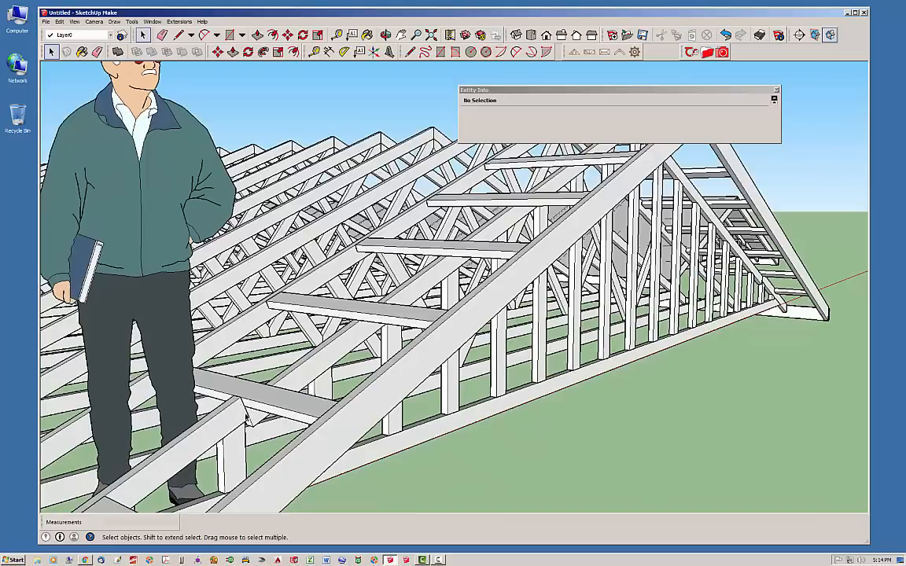
middle_drag(254, 419, 331, 299)
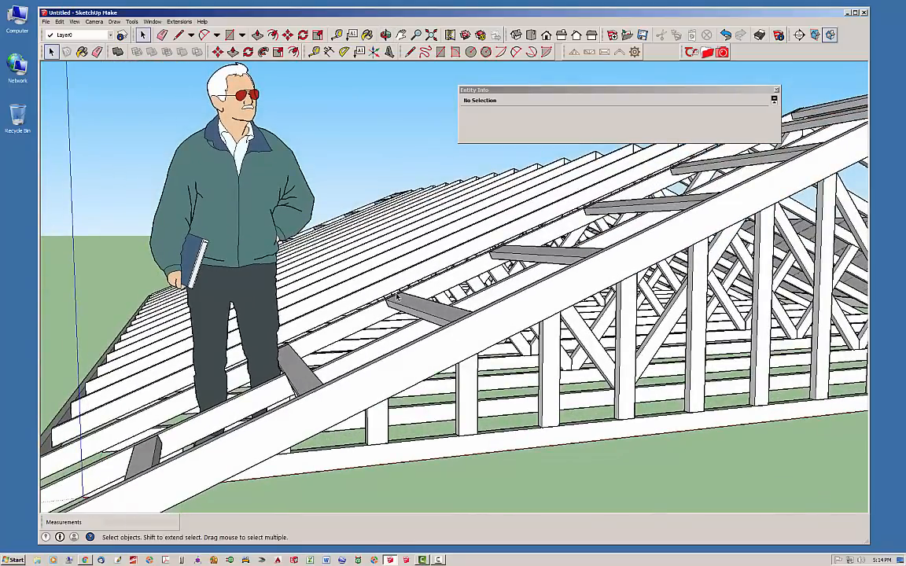
mouse_move(396, 296)
middle_down()
mouse_move(511, 340)
mouse_move(413, 292)
middle_up()
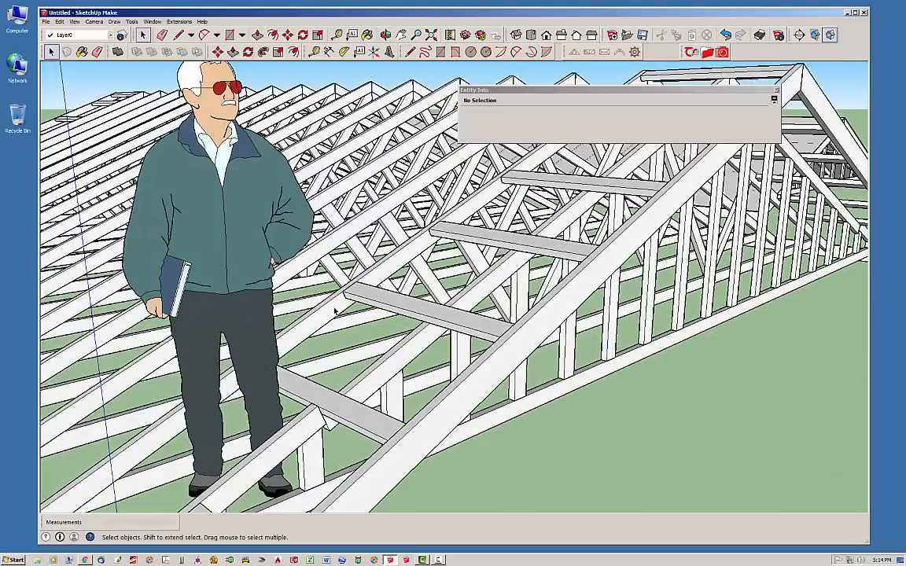
mouse_move(334, 311)
middle_down()
mouse_move(338, 333)
mouse_move(378, 290)
mouse_move(334, 314)
middle_up()
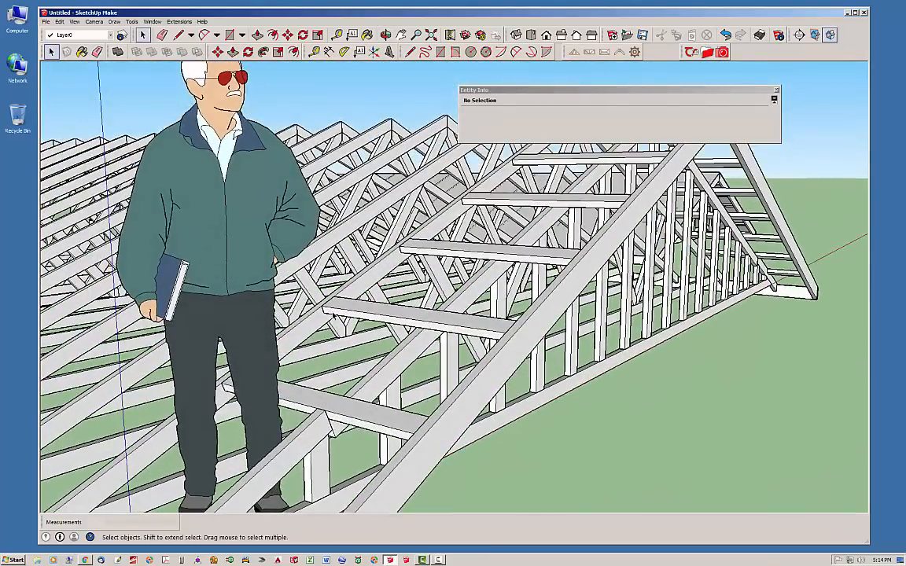
scroll(419, 386, down, 3)
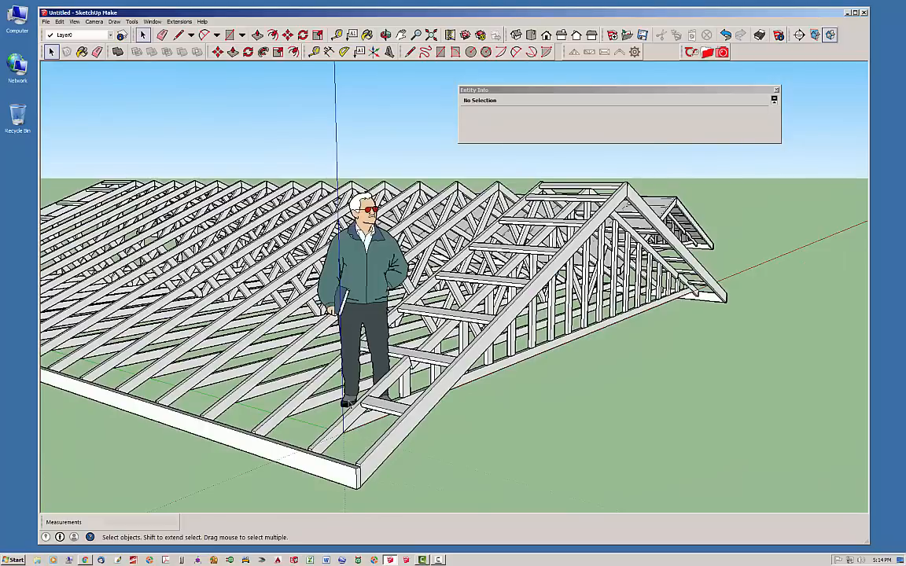
scroll(331, 365, up, 5)
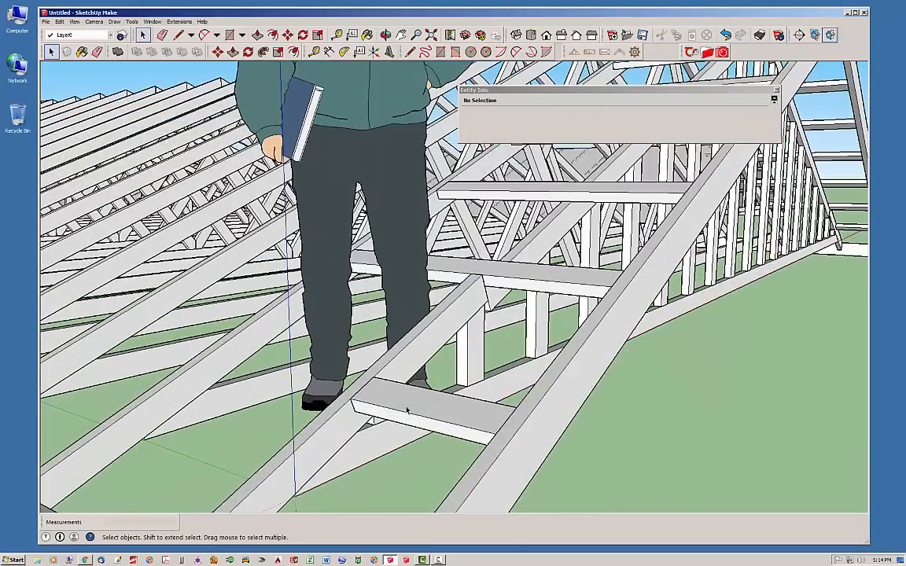
scroll(406, 409, down, 2)
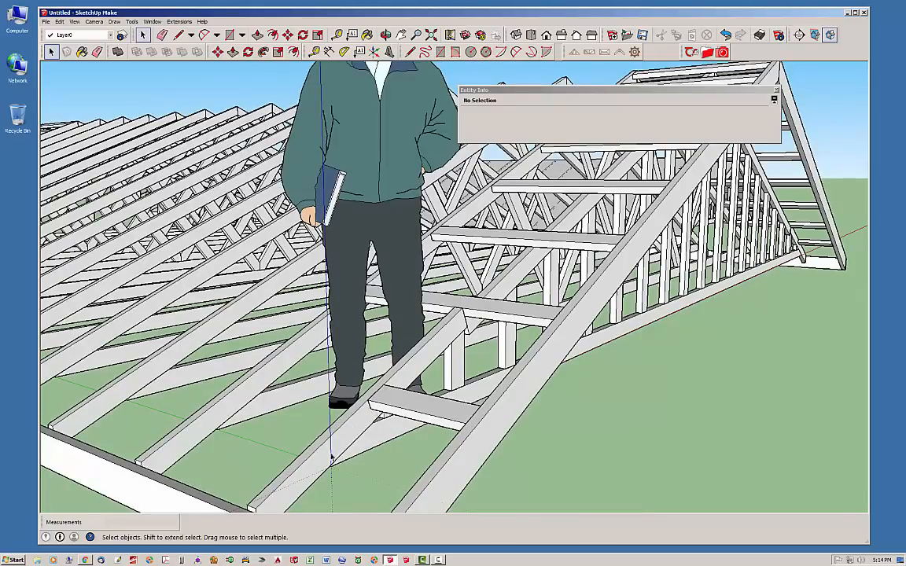
middle_drag(331, 459, 269, 433)
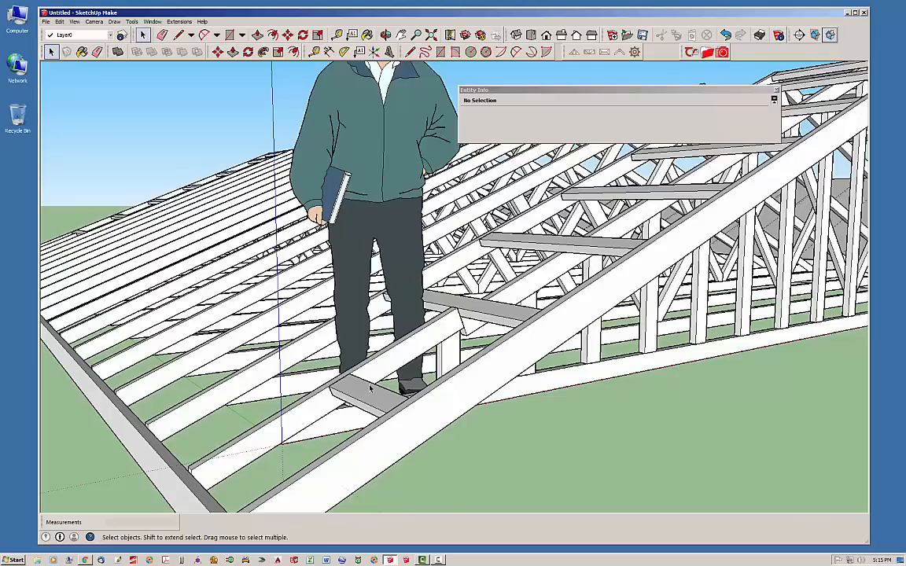
middle_drag(360, 388, 391, 414)
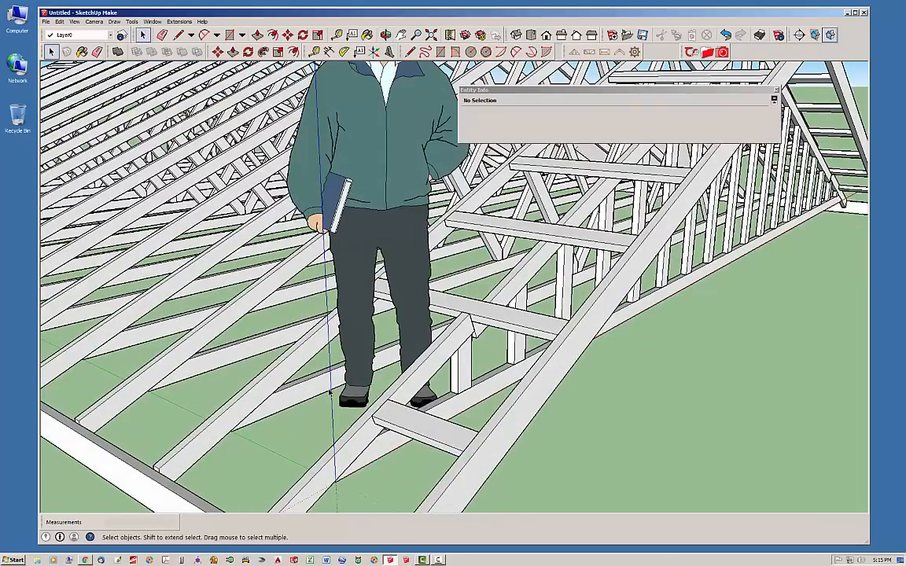
Inspect the outlookers at the peak of the unsheathed assembly's gable end.
scroll(327, 389, down, 4)
middle_drag(446, 300, 299, 277)
middle_drag(327, 240, 388, 244)
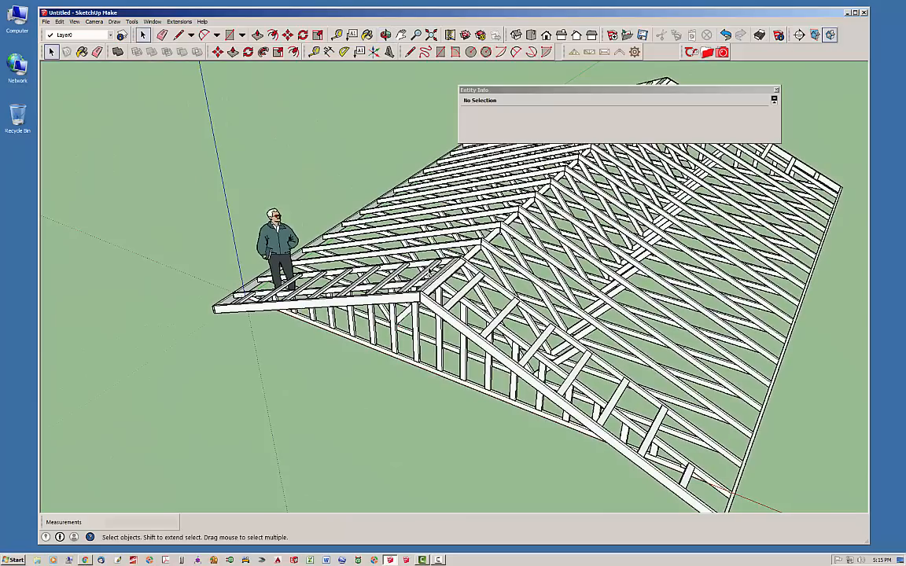
scroll(401, 230, up, 3)
scroll(445, 266, up, 4)
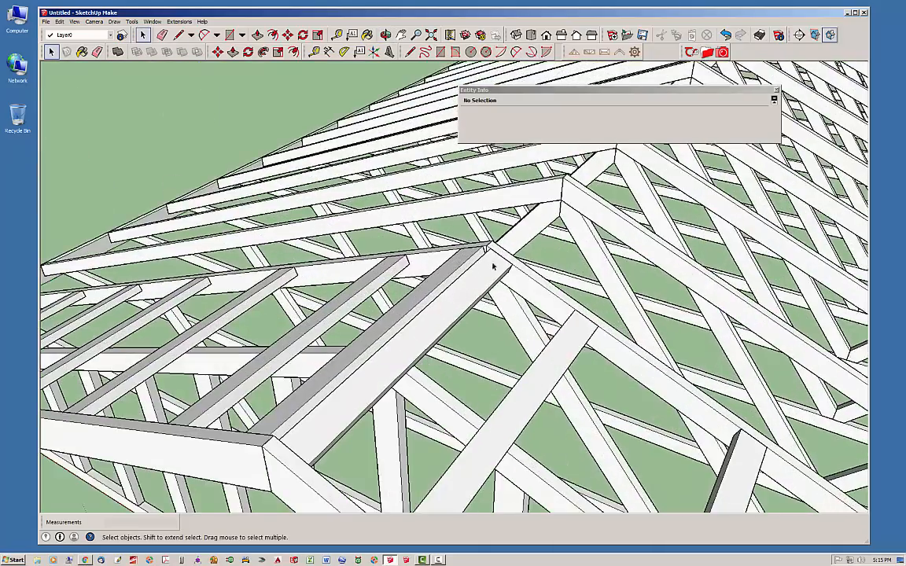
middle_drag(383, 419, 417, 317)
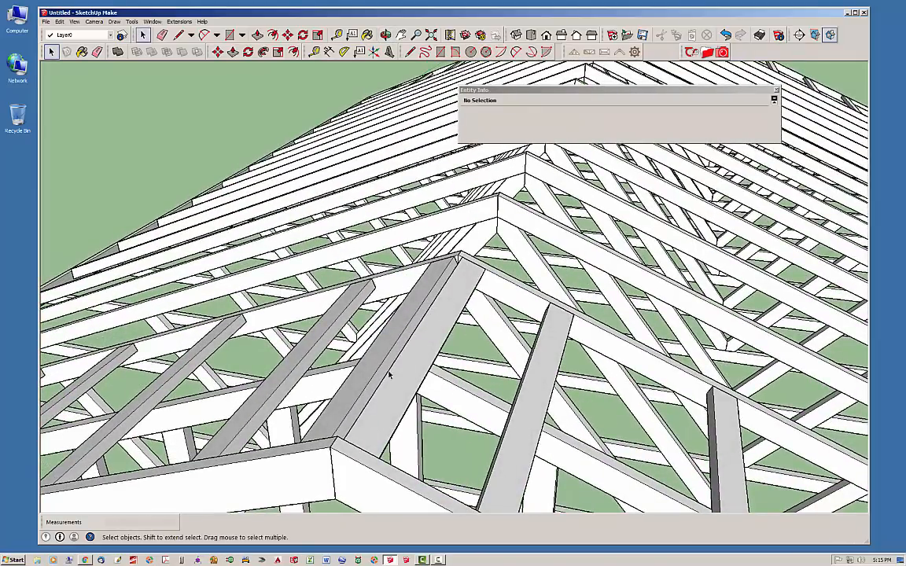
middle_drag(402, 363, 421, 359)
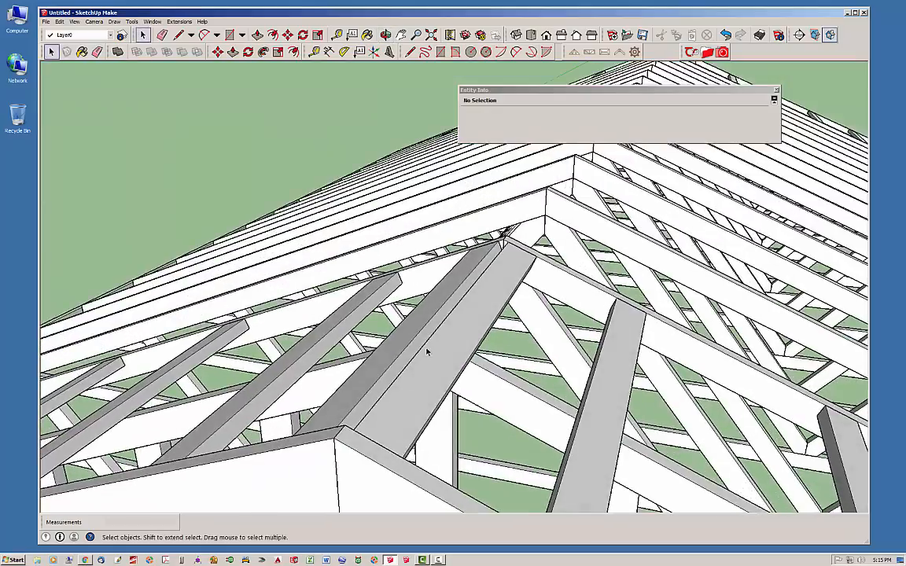
scroll(427, 352, down, 10)
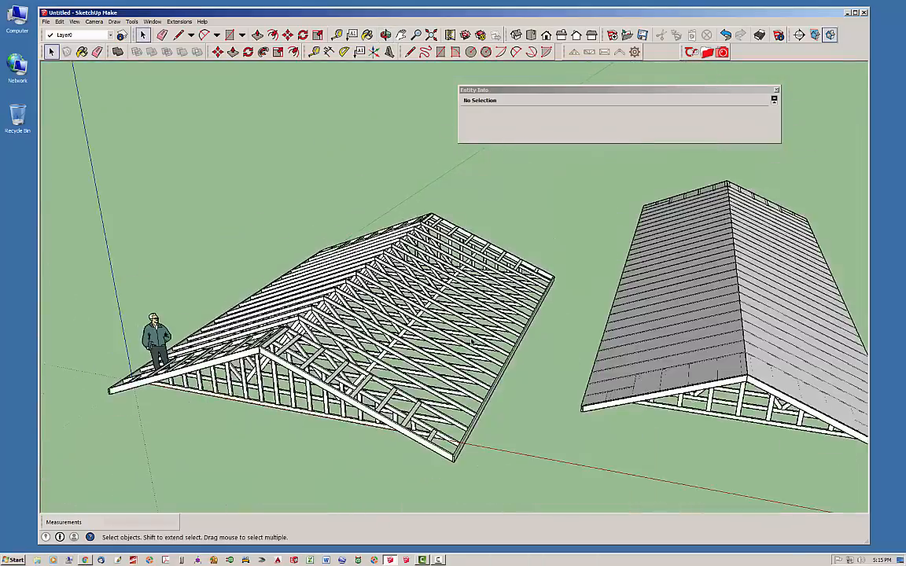
Close the Entity Info window and delete both roof truss assemblies from the model.
middle_drag(611, 353, 489, 335)
scroll(248, 296, down, 3)
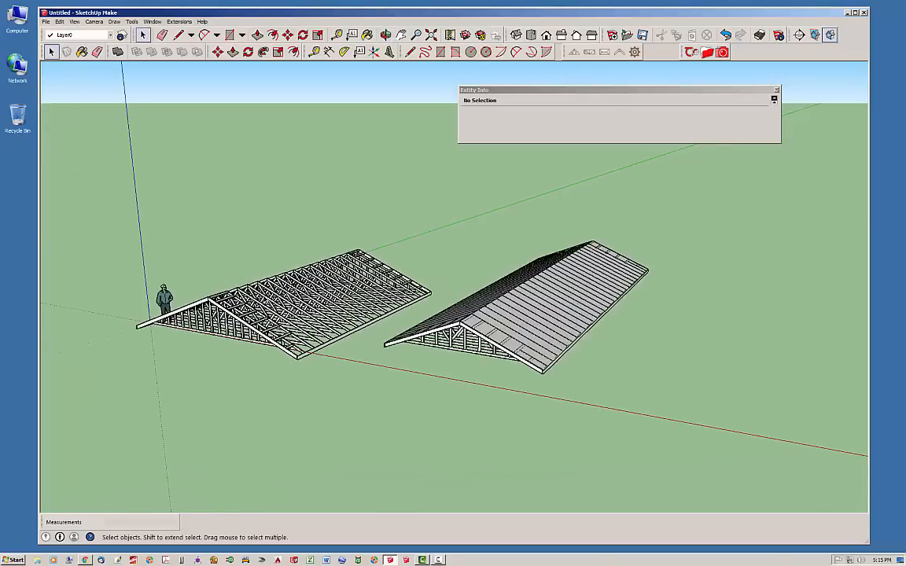
middle_drag(248, 302, 291, 280)
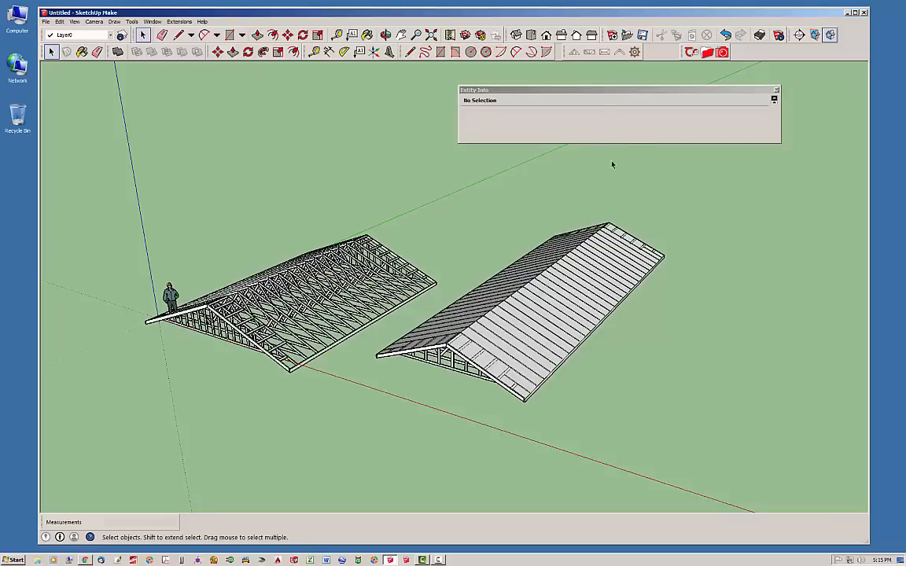
click(776, 89)
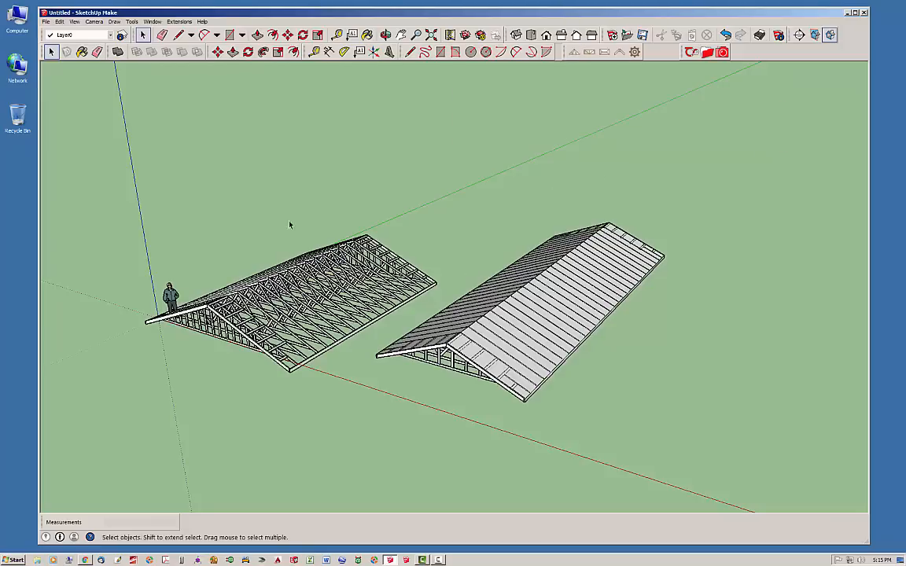
drag(303, 174, 679, 447)
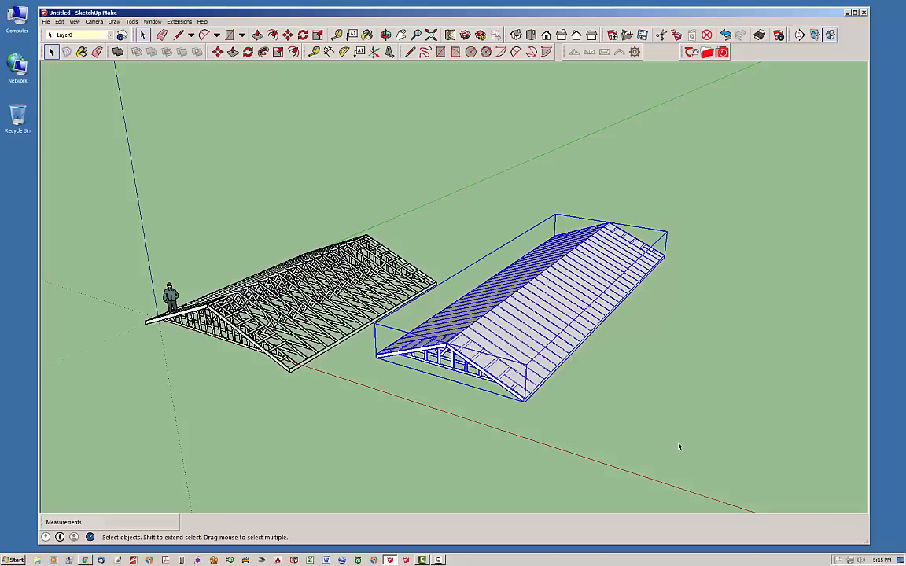
key(Delete)
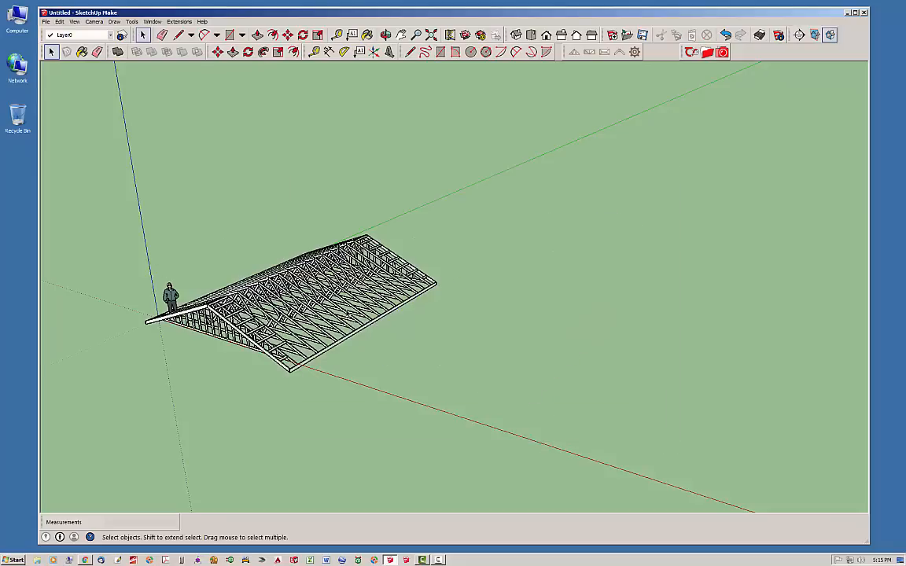
click(328, 280)
key(Delete)
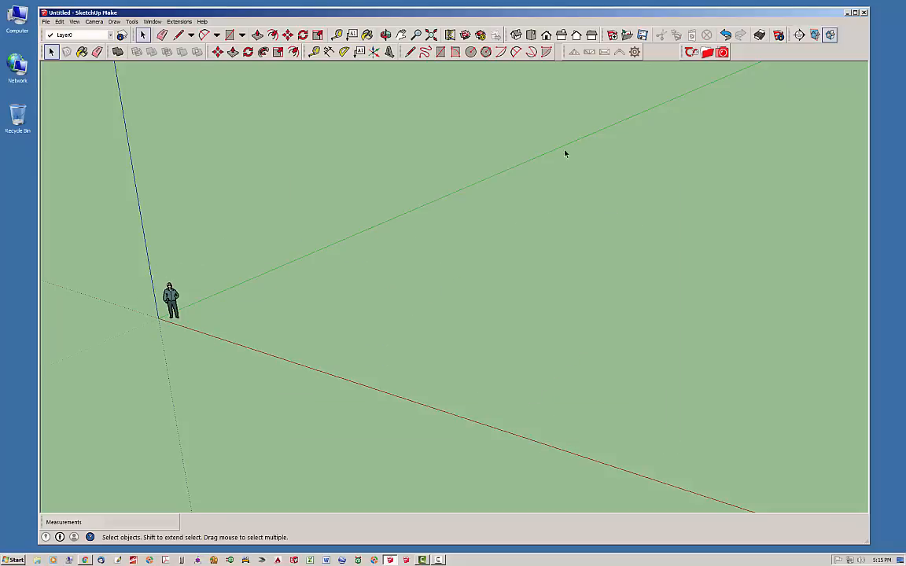
Start a roof truss of the Monopitch family and lay out its footprint with a 24' span and a 32' building length.
click(574, 53)
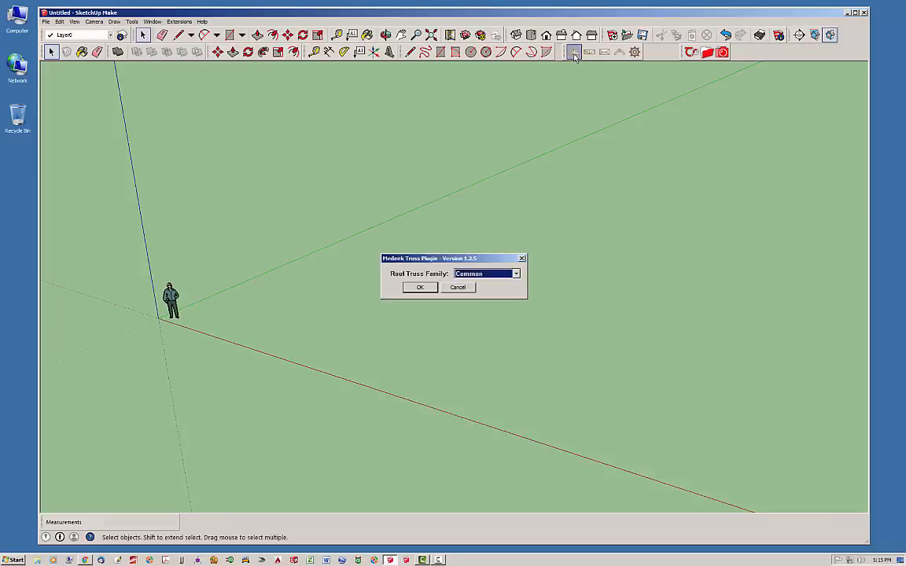
click(516, 273)
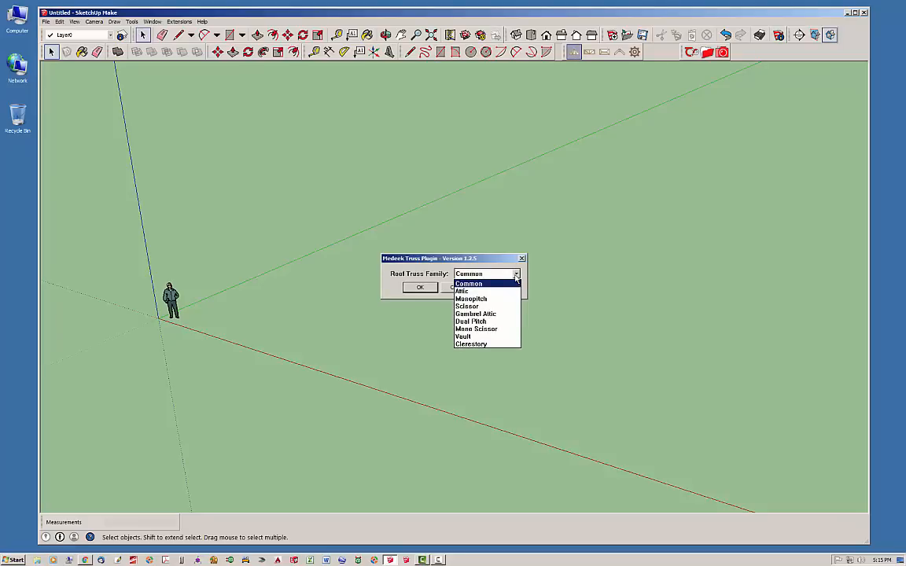
click(497, 299)
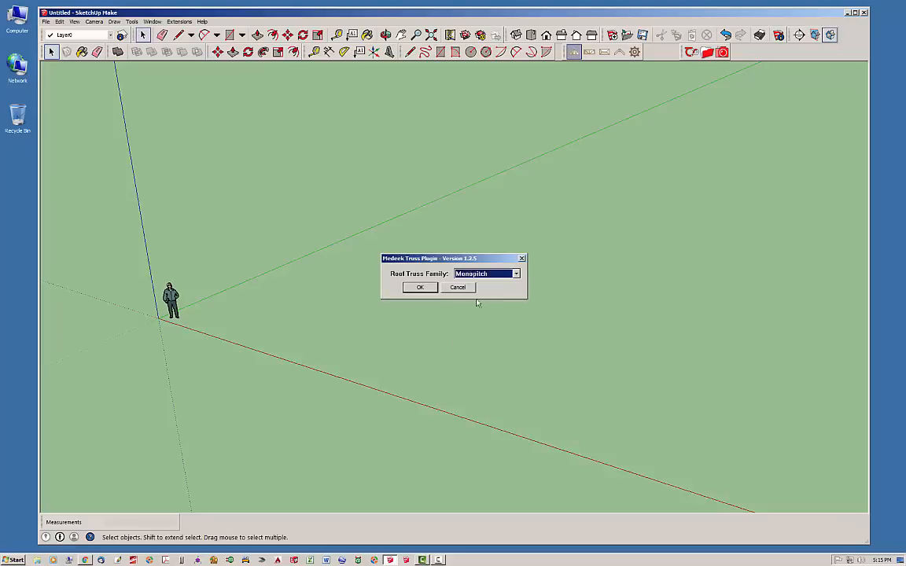
click(420, 288)
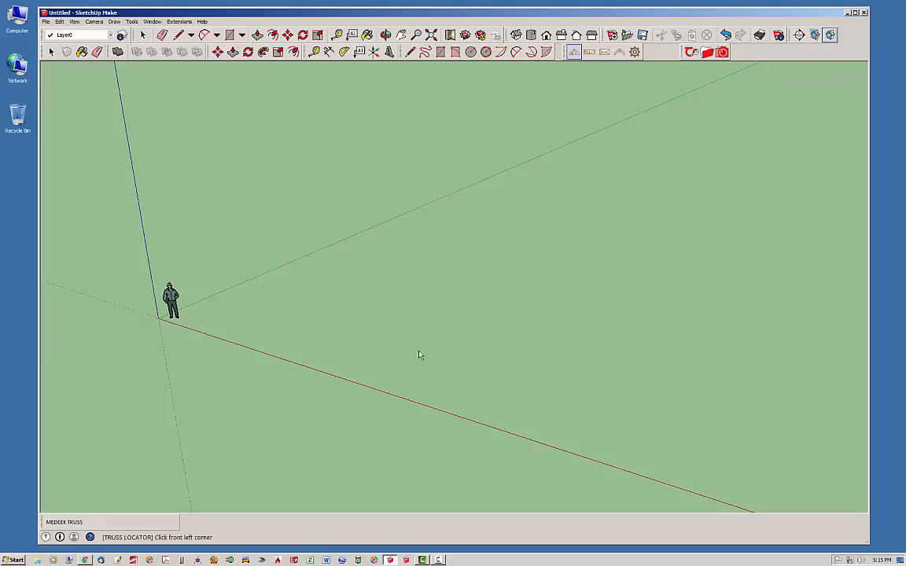
click(254, 319)
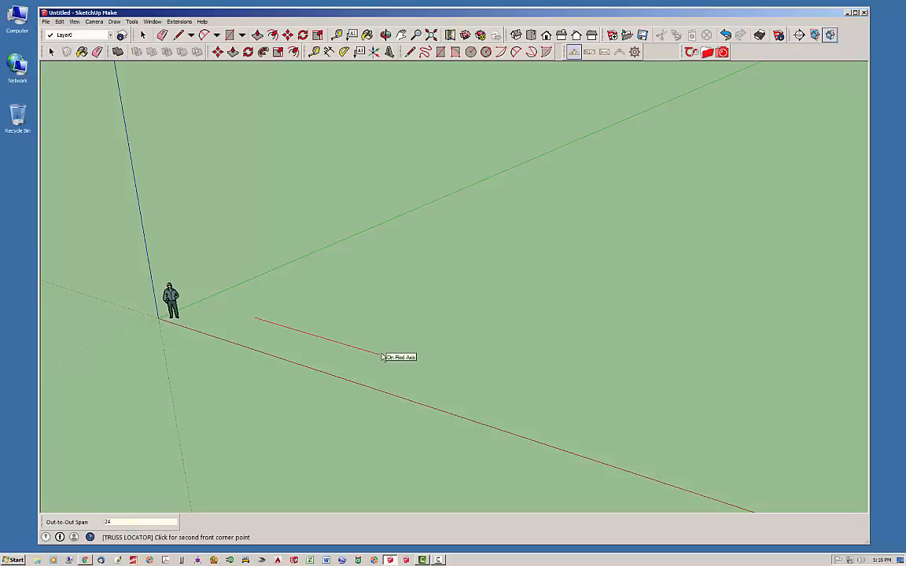
click(383, 357)
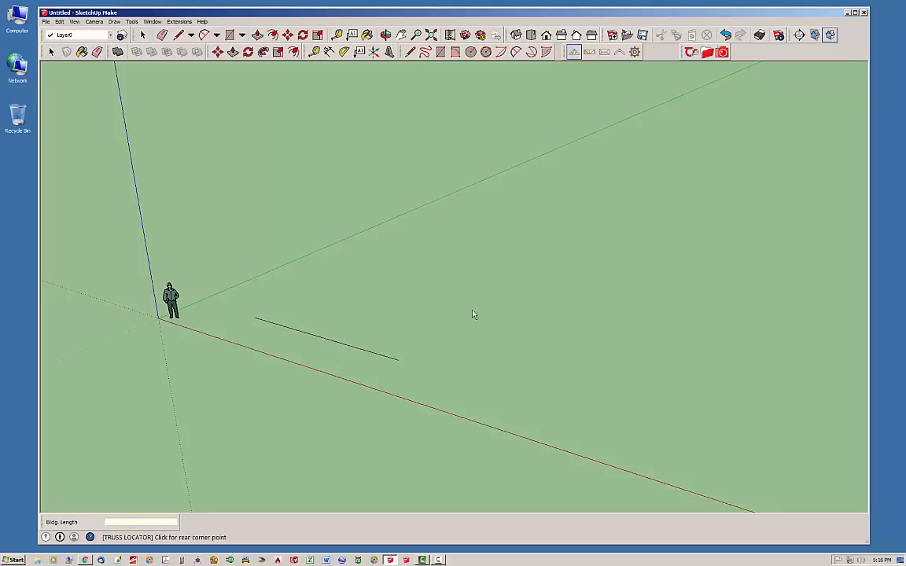
text(32')
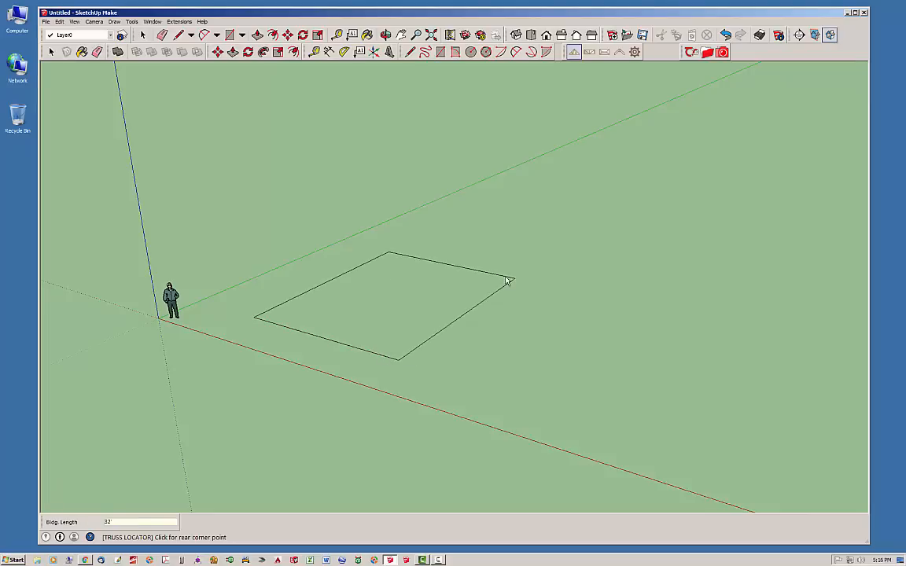
Confirm the 32' building length and accept the Monopitch 3/3 truss geometry with a 4/12 top chord pitch and 12" overhangs.
key(Return)
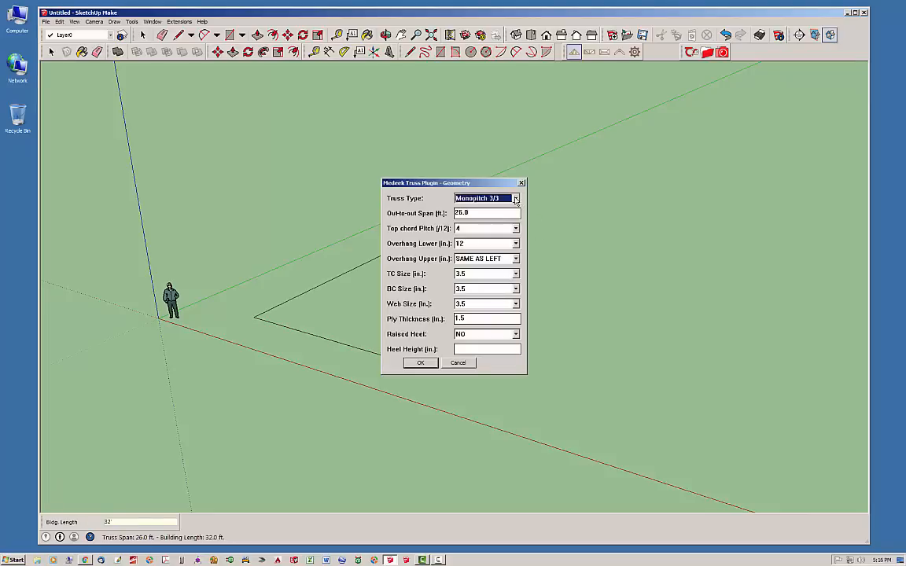
click(483, 198)
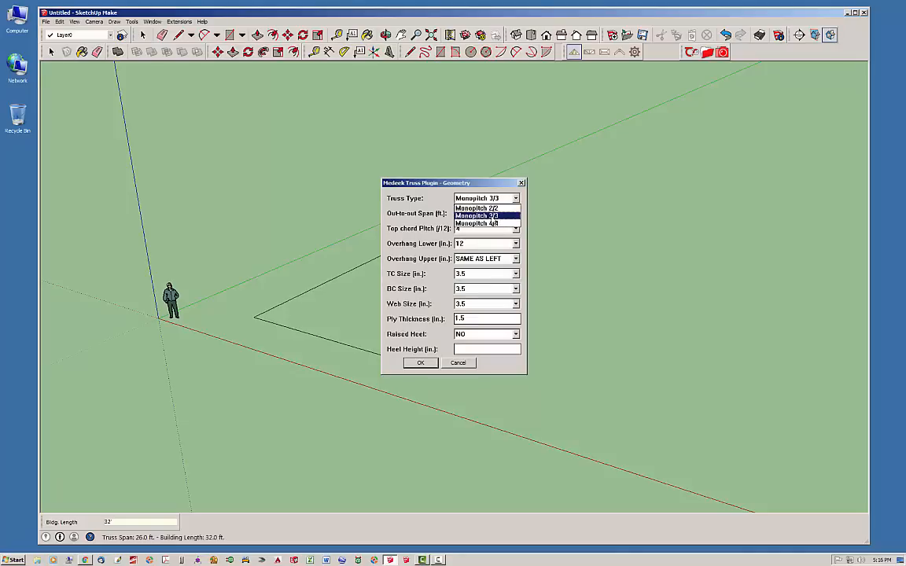
click(501, 216)
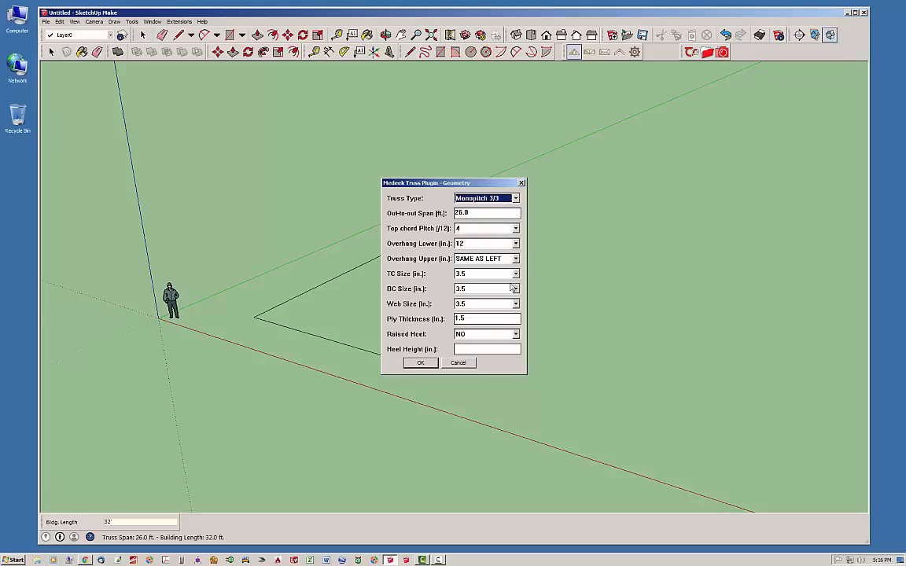
click(420, 362)
Enable gable end trusses and advanced roof options, and generate the roof unsheathed with sub-fascia, rakeboards, 2x4 outlookers and outlookers at the peak.
click(491, 274)
click(491, 288)
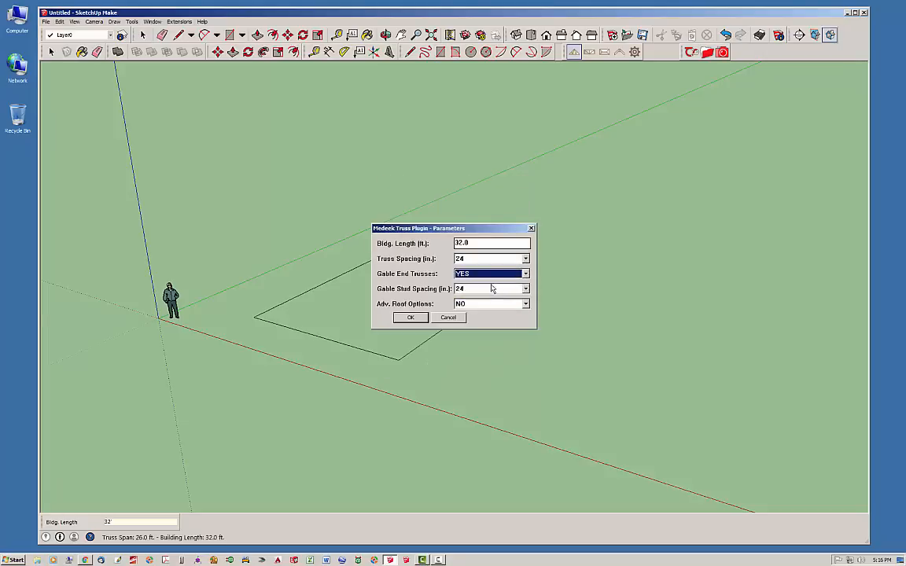
click(491, 304)
click(463, 318)
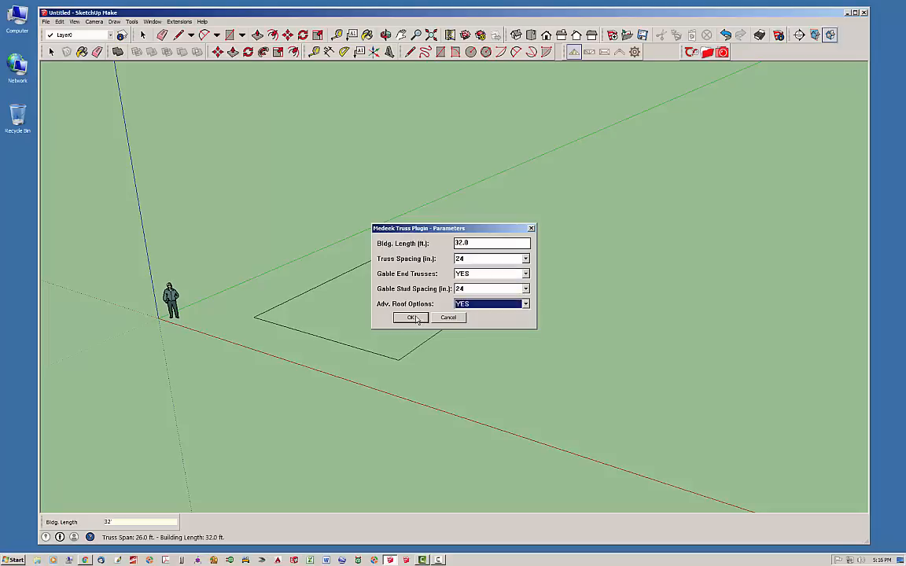
click(411, 318)
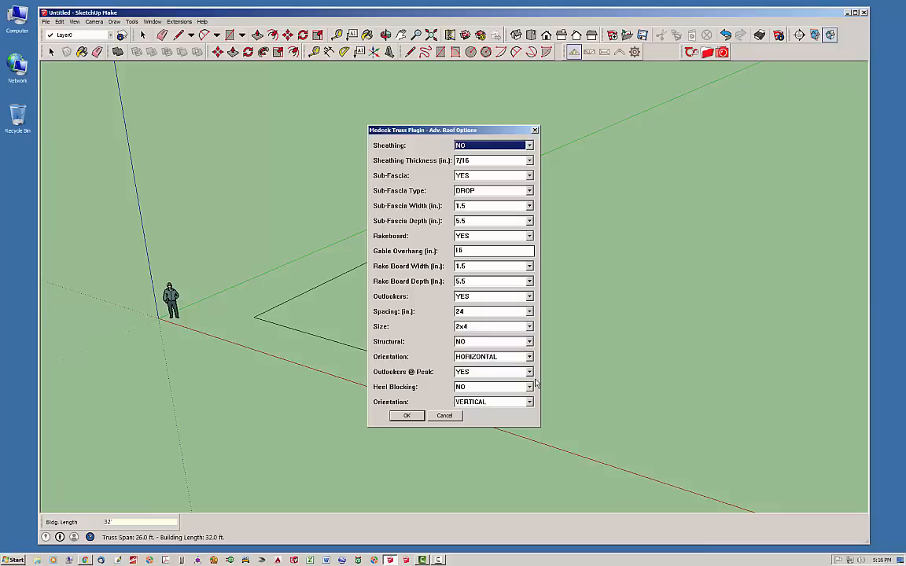
click(403, 417)
Delete the outlooker at the peak corner of the monopitch roof's gable end overhang.
middle_drag(402, 418, 755, 315)
scroll(563, 272, up, 2)
middle_drag(570, 367, 398, 416)
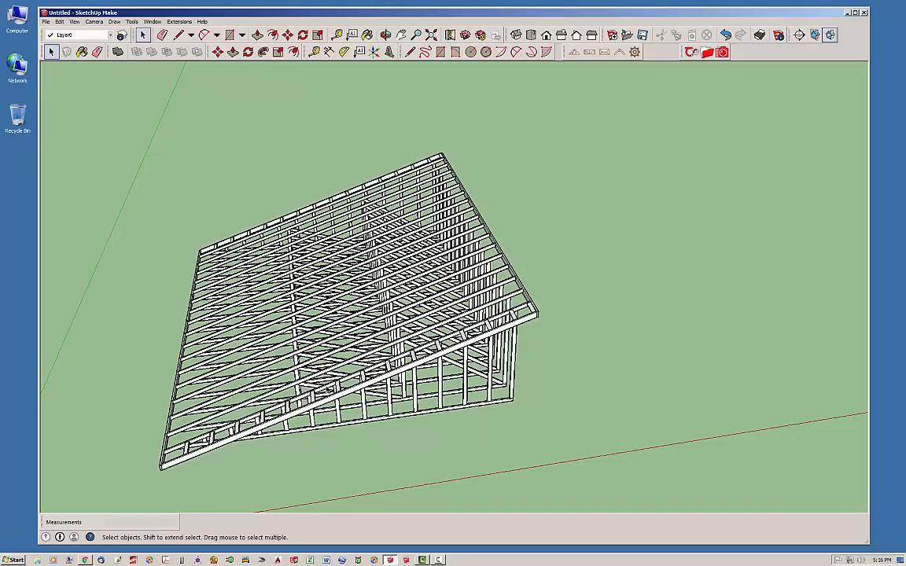
middle_drag(381, 381, 483, 354)
scroll(606, 254, up, 2)
scroll(559, 294, up, 4)
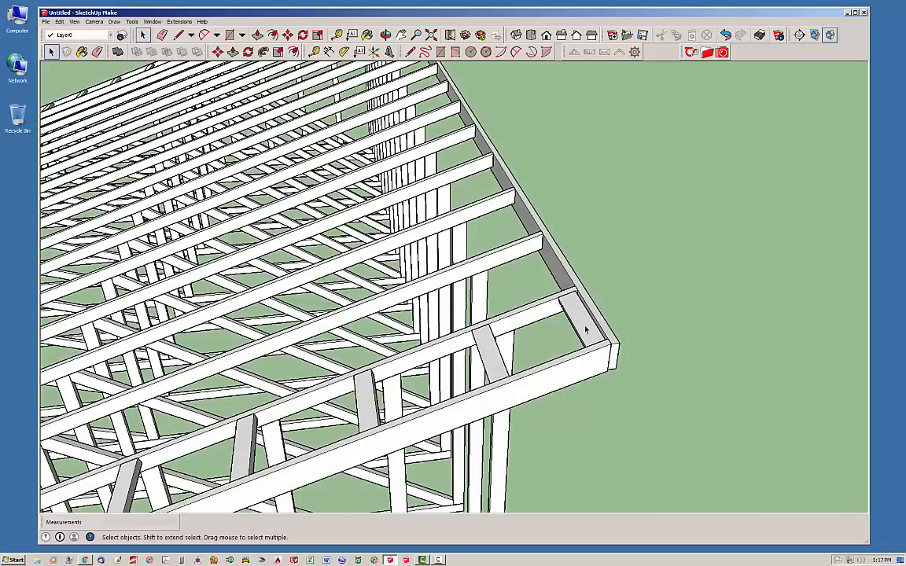
mouse_move(584, 329)
middle_down()
mouse_move(517, 360)
mouse_move(581, 330)
middle_up()
click(585, 329)
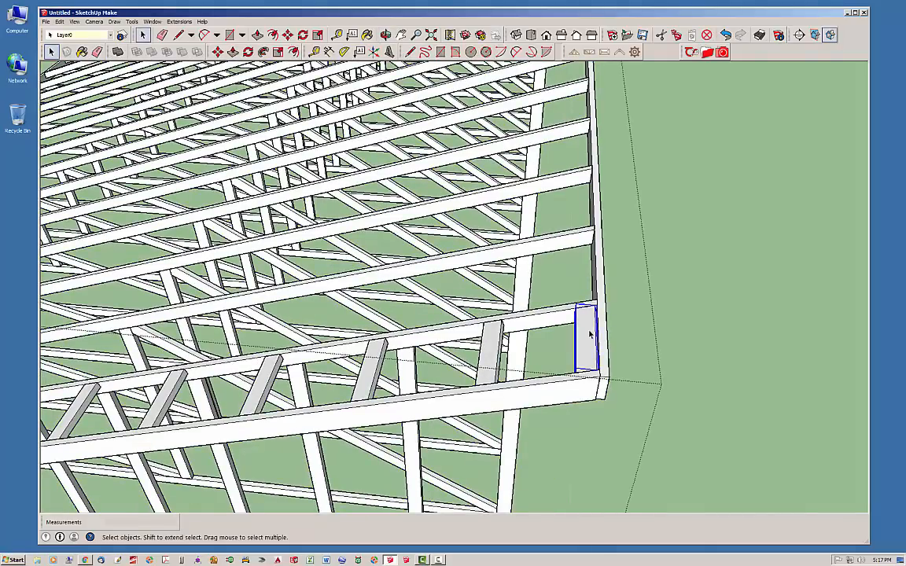
key(Delete)
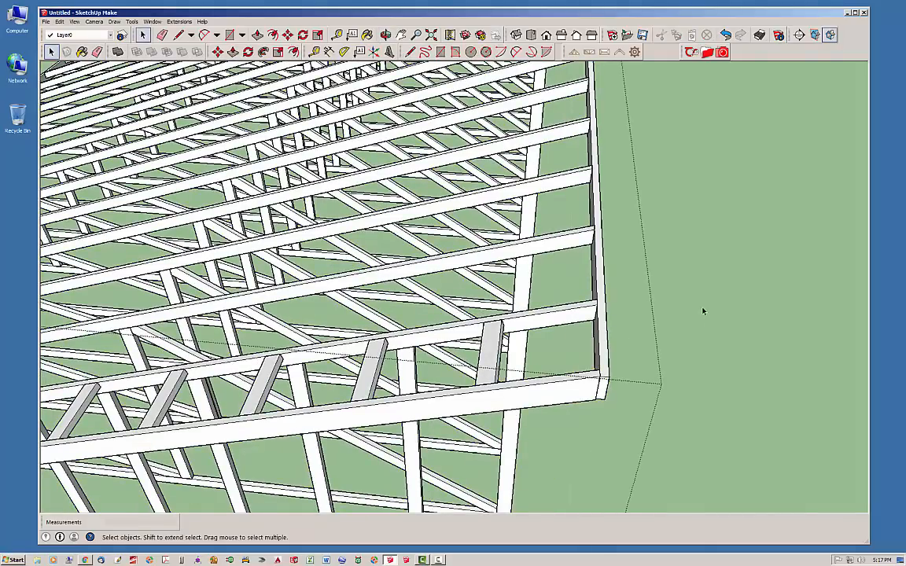
Copy the first common truss behind the gable end out beside the roof assembly, about 30' 9" away, and clear the selection.
middle_drag(431, 347, 374, 348)
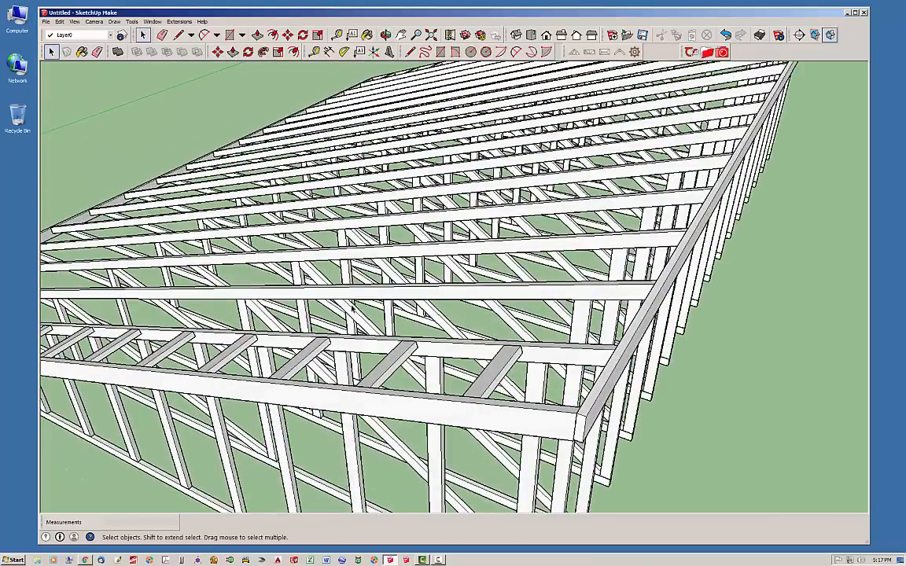
key(ctrl+a)
scroll(368, 294, down, 4)
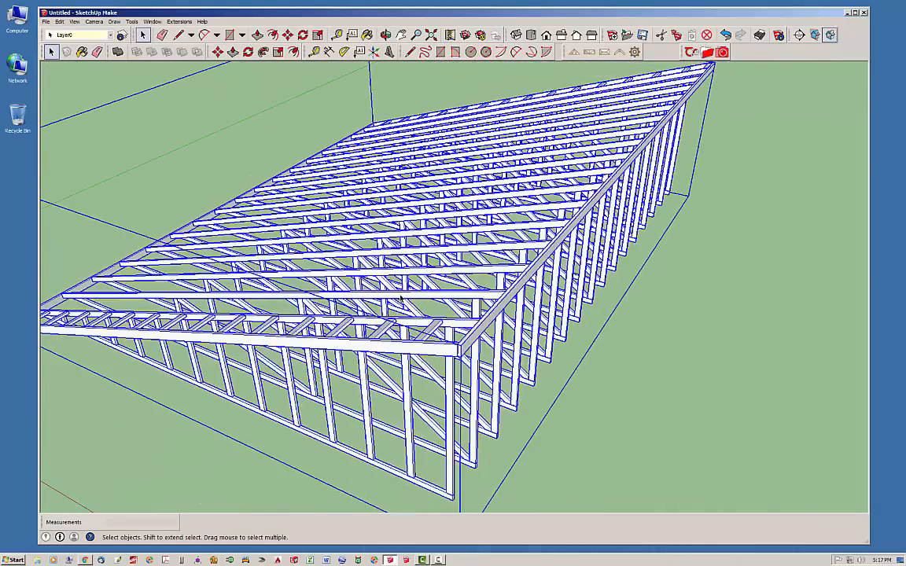
double_click(400, 296)
click(400, 296)
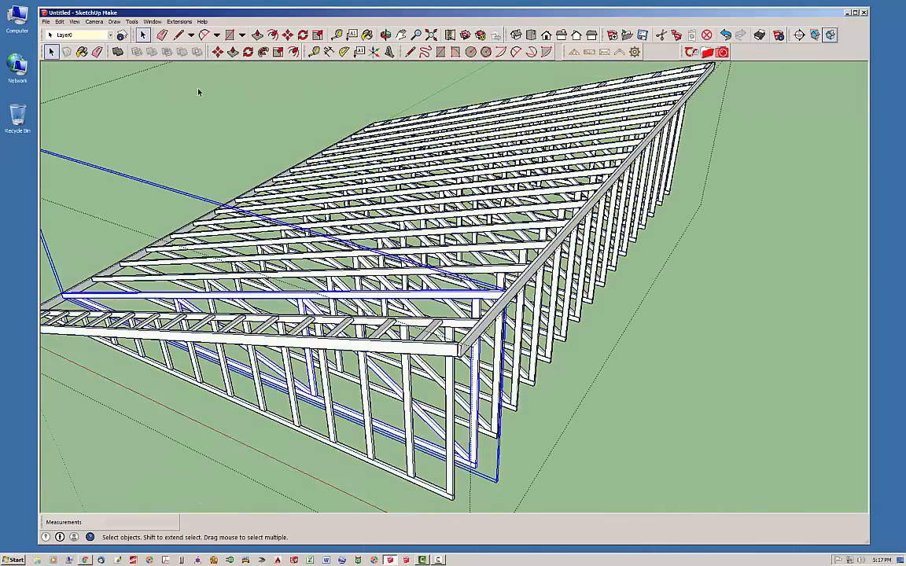
click(218, 52)
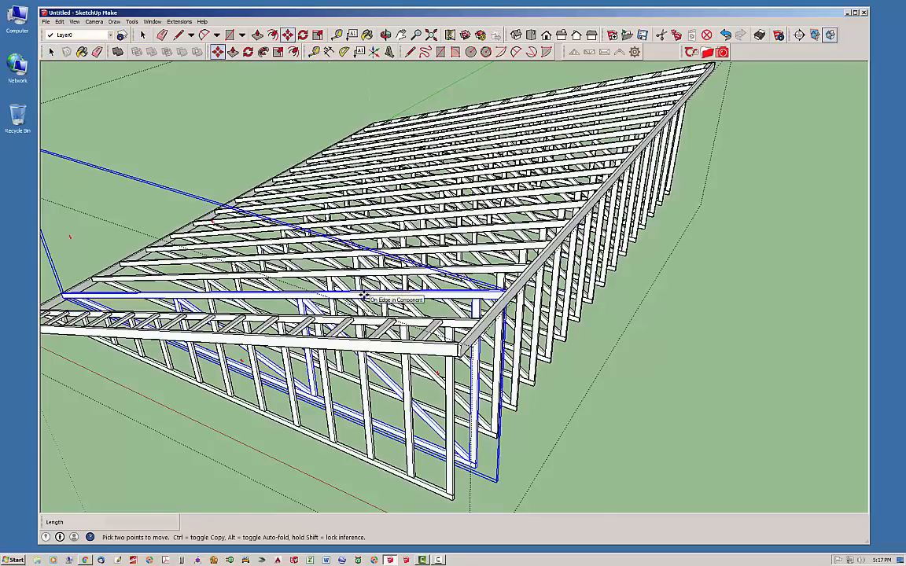
click(363, 295)
key(ctrl)
scroll(729, 381, down, 5)
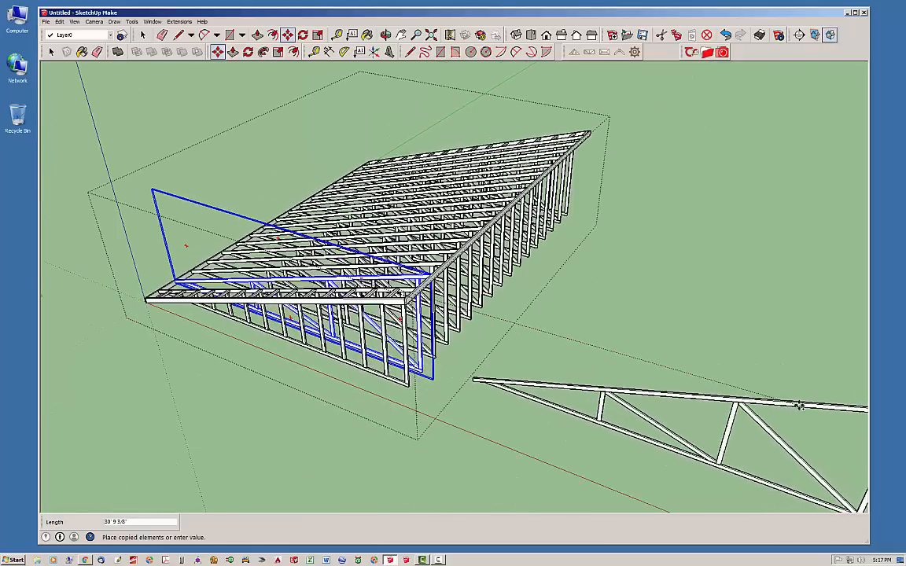
click(799, 405)
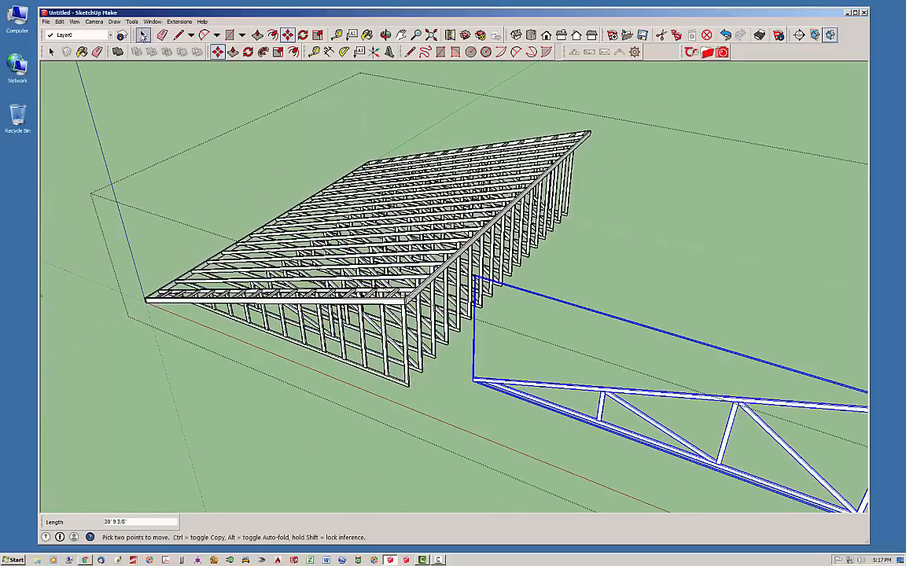
click(143, 35)
click(243, 399)
Examine the web layout and panel divisions of the copied Monopitch 3/3 truss beside the roof assembly.
scroll(229, 380, down, 2)
middle_drag(348, 418, 434, 325)
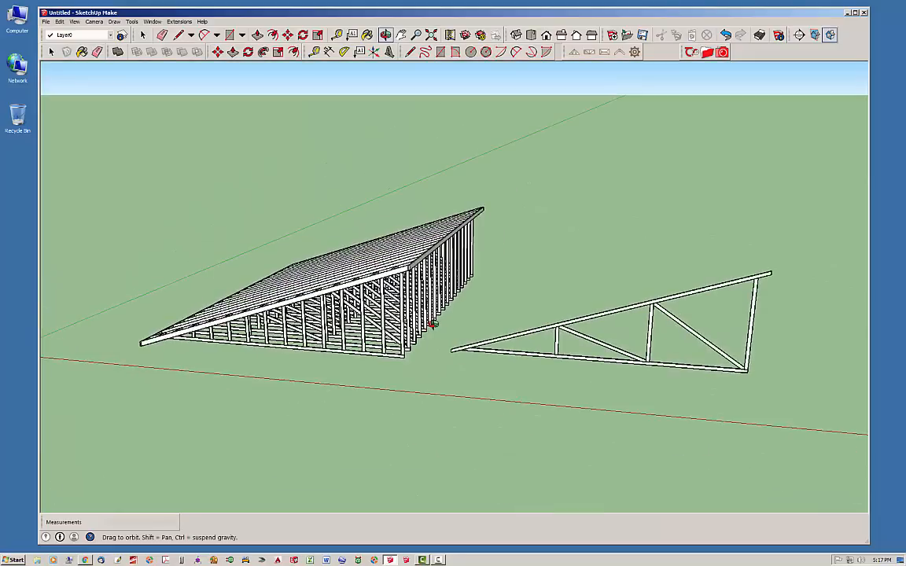
scroll(261, 283, down, 2)
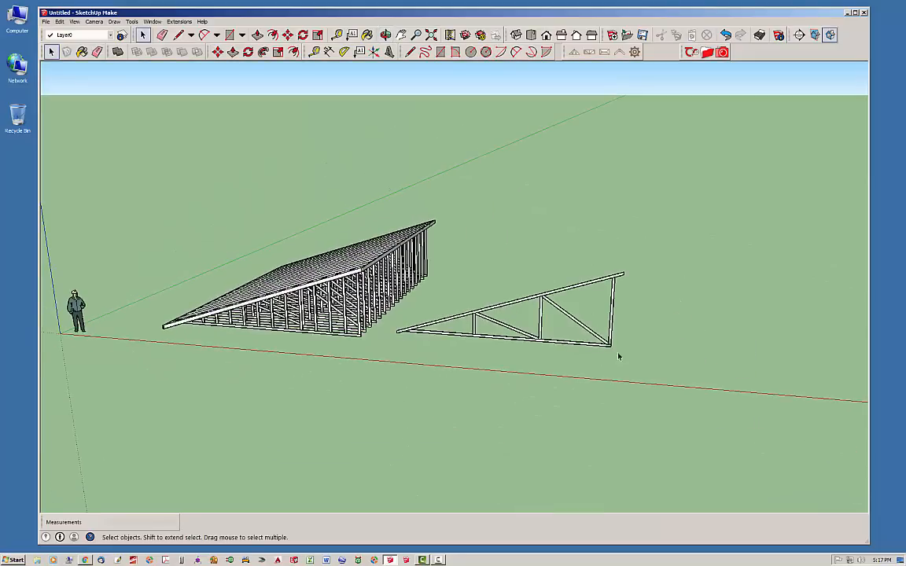
scroll(534, 325, up, 3)
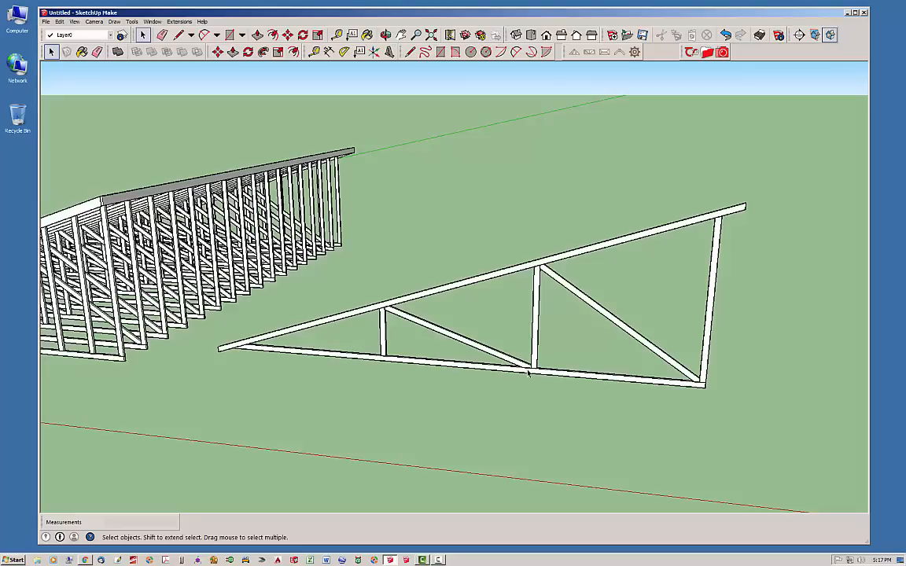
scroll(469, 178, down, 4)
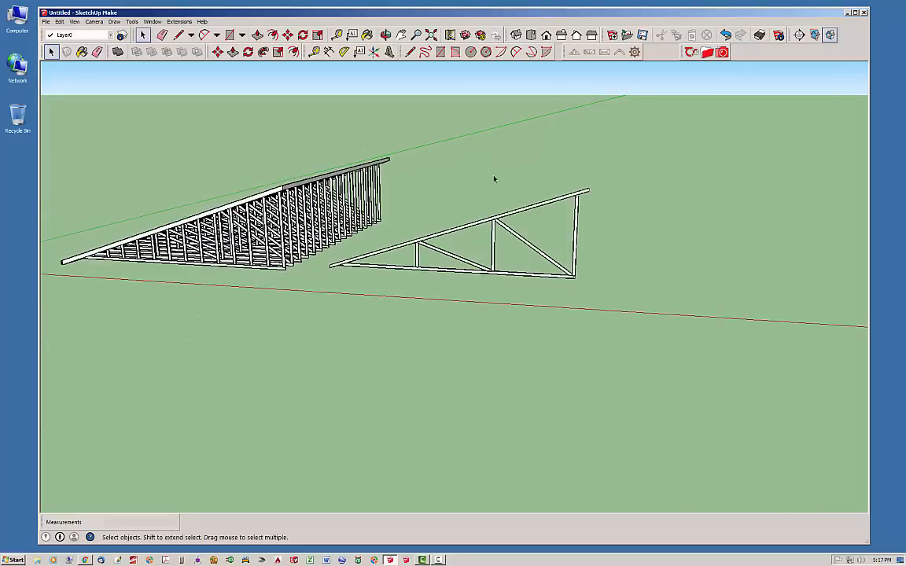
middle_drag(481, 220, 464, 244)
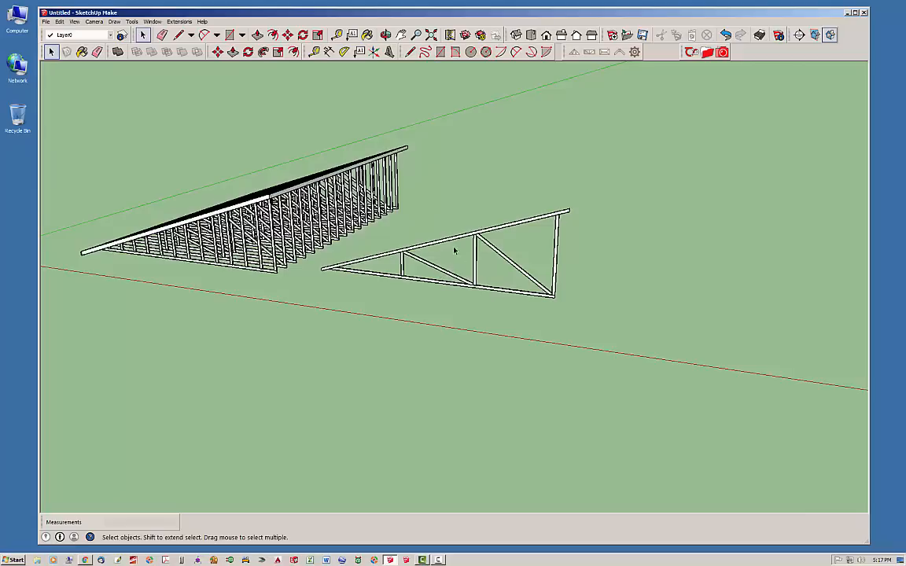
scroll(432, 228, up, 3)
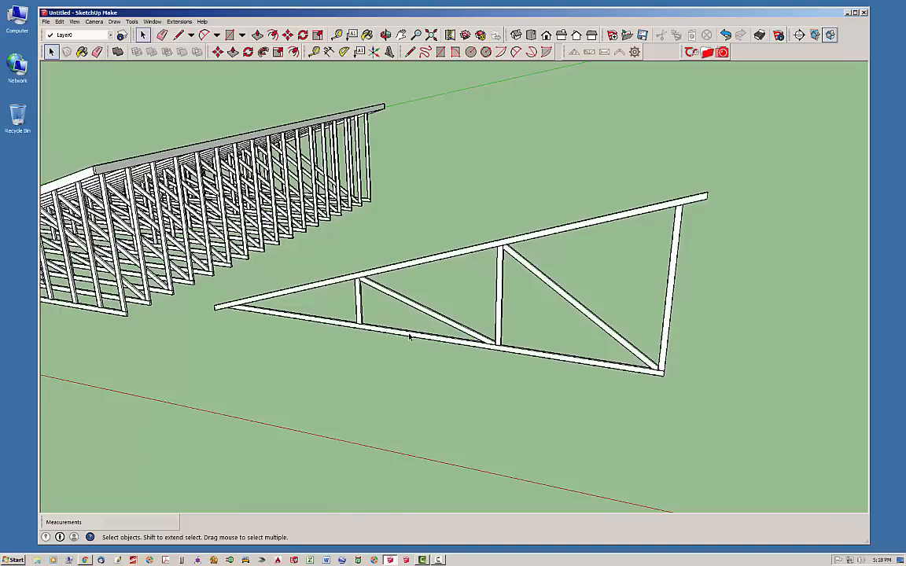
scroll(410, 334, down, 1)
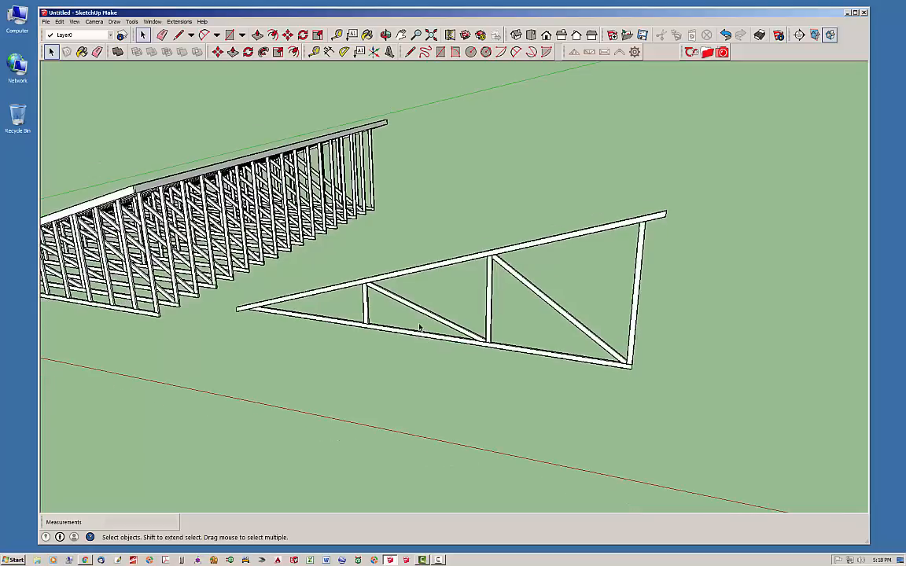
Start a Common family roof truss and lay out its footprint beside the copied truss with a 50' span and 100' building length.
click(574, 51)
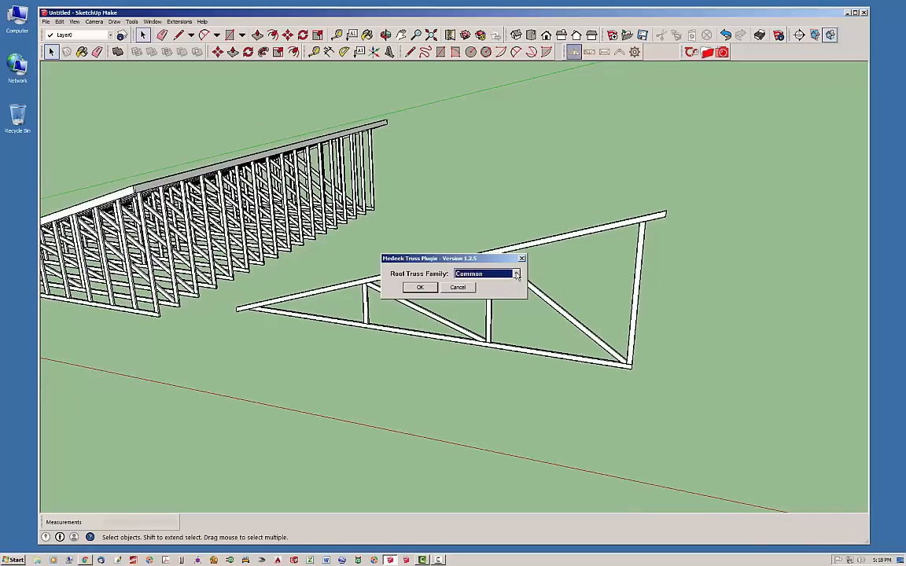
key(Return)
scroll(284, 449, down, 4)
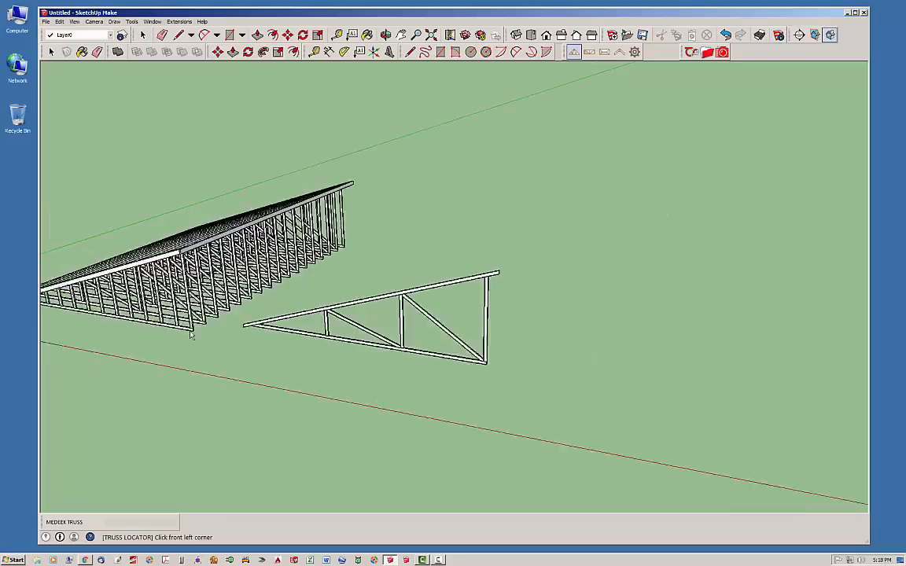
click(401, 379)
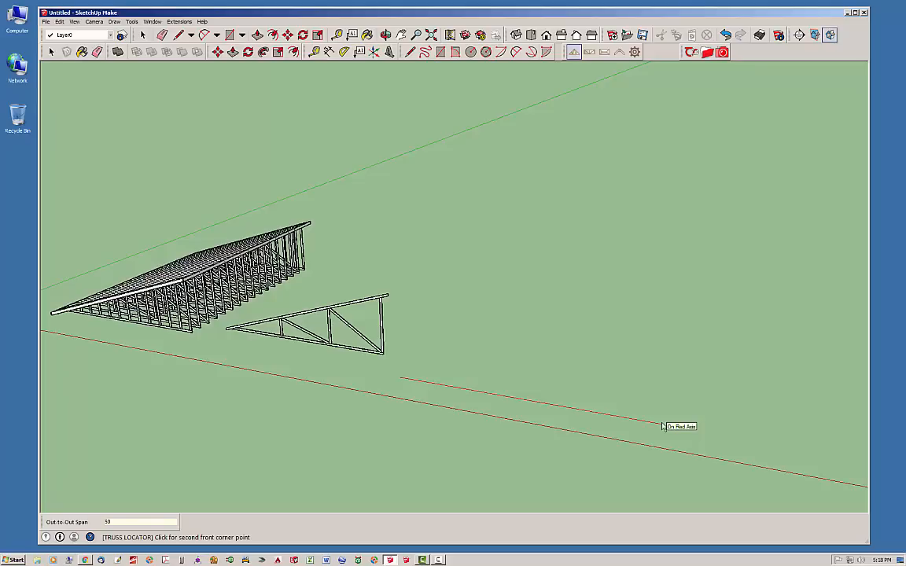
click(662, 426)
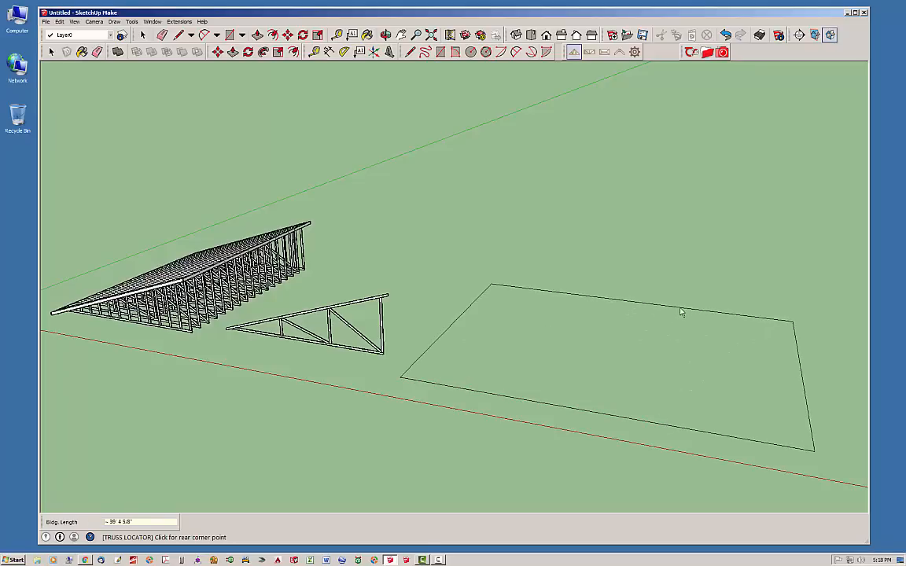
text(100)
key(Return)
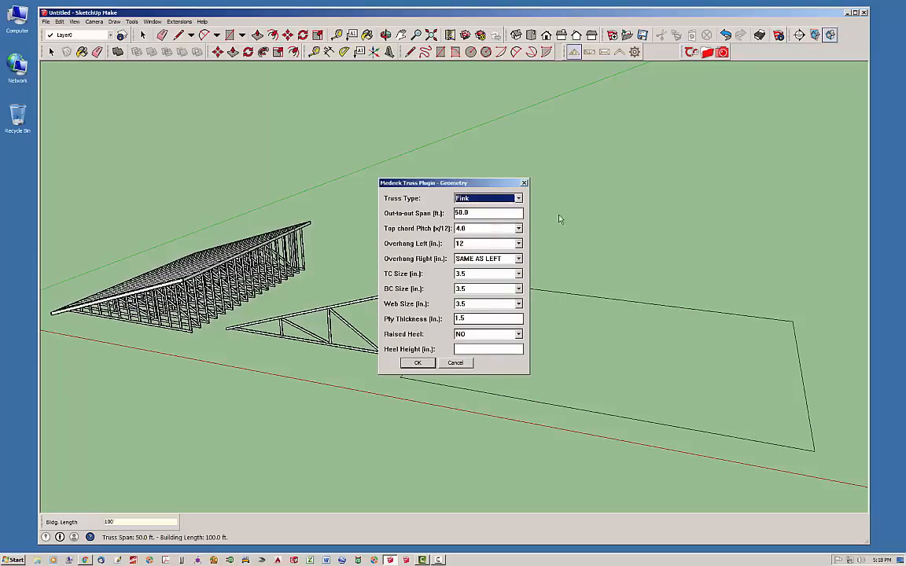
Generate the roof with Double Fink trusses at 24" spacing, without gable end trusses or advanced roof options.
click(519, 198)
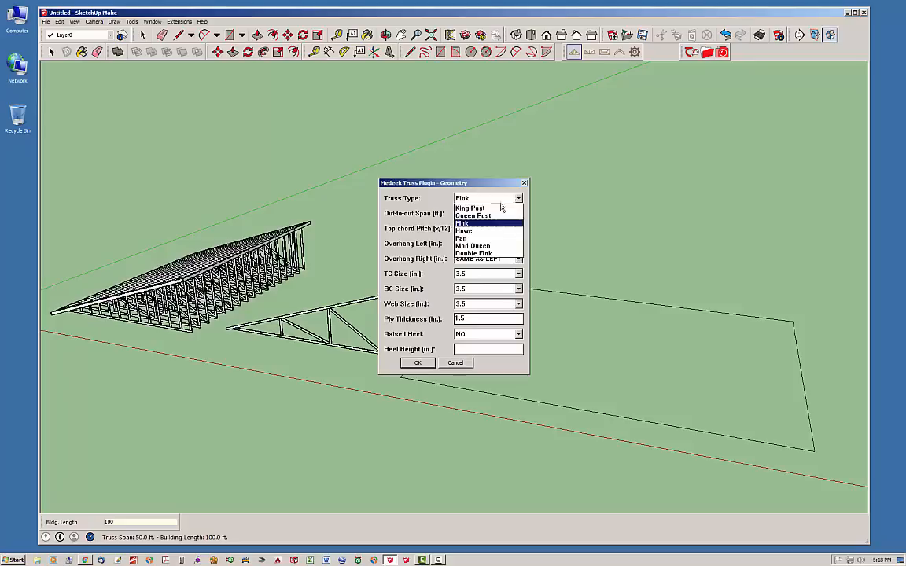
click(500, 255)
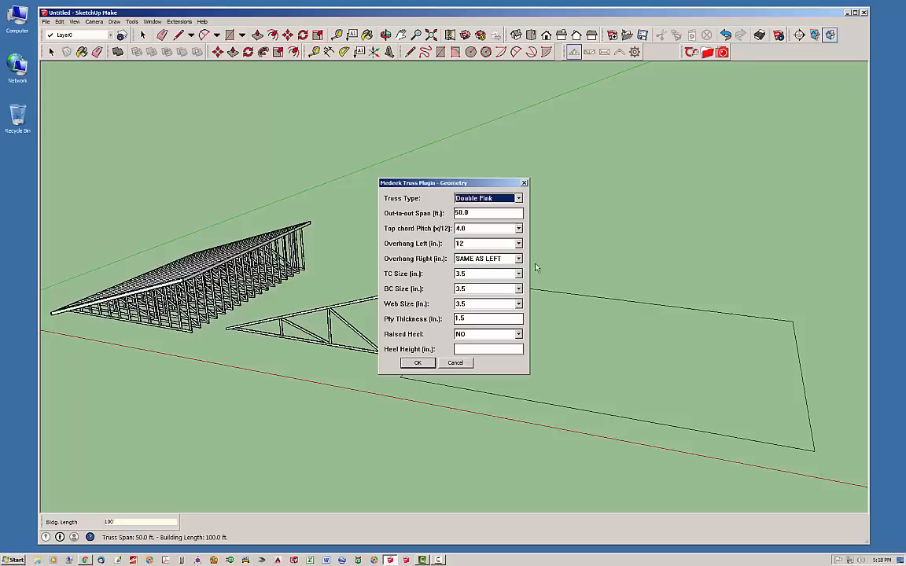
click(424, 364)
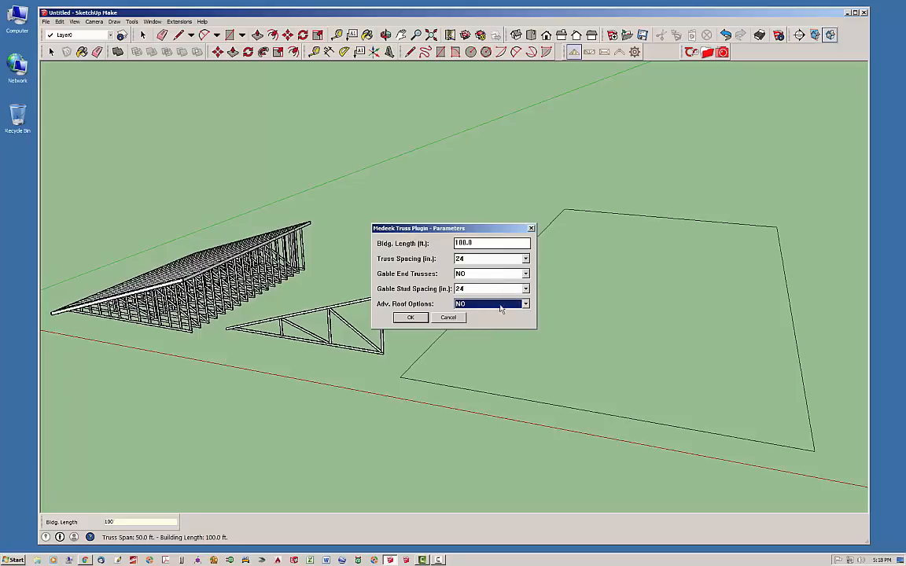
click(409, 318)
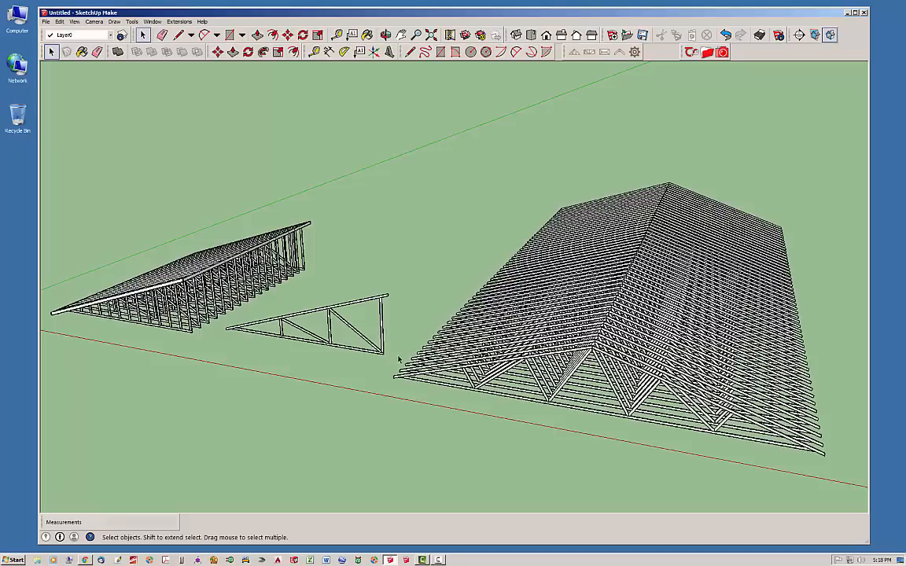
Inspect the web pattern and overall form of the Double Fink roof from its front end.
middle_drag(399, 360, 452, 346)
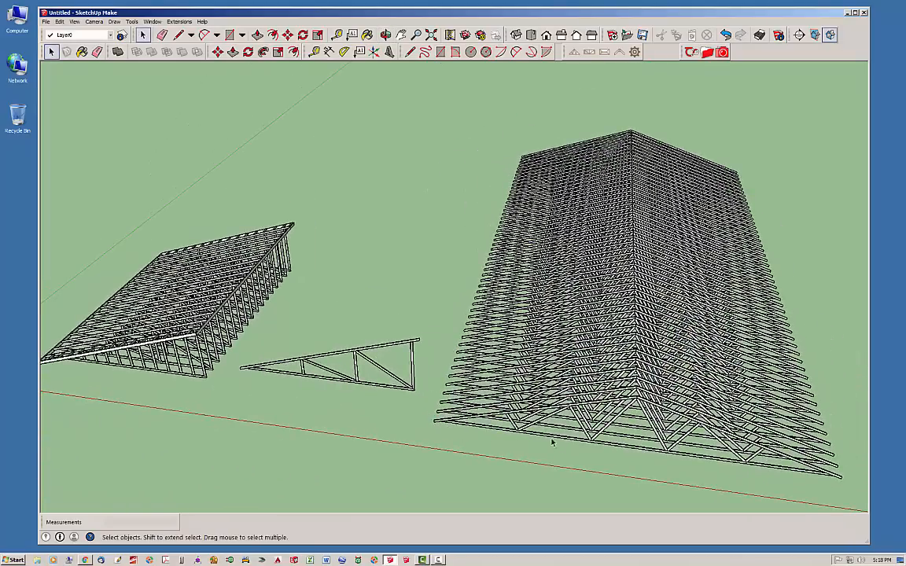
middle_drag(560, 389, 511, 322)
scroll(633, 381, up, 5)
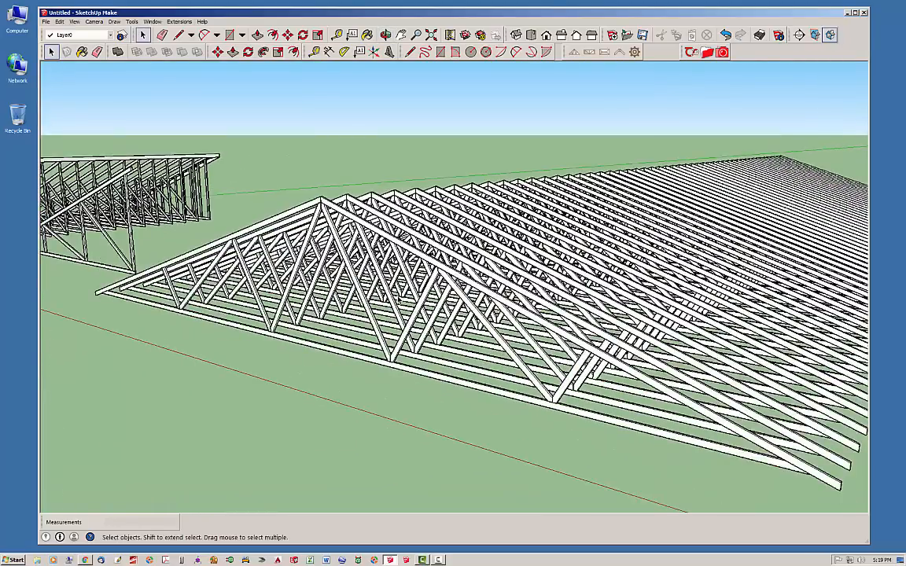
scroll(379, 301, up, 3)
middle_drag(379, 301, 419, 385)
scroll(500, 376, down, 2)
scroll(500, 376, down, 2)
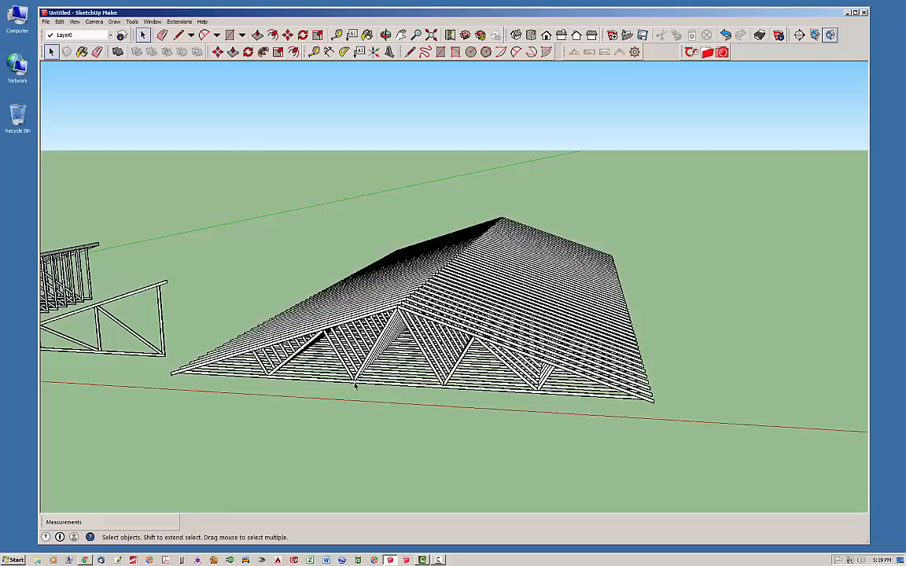
Examine the Double Fink roof and the neighbouring Monopitch roof assembly and copied truss from several sides.
key(o)
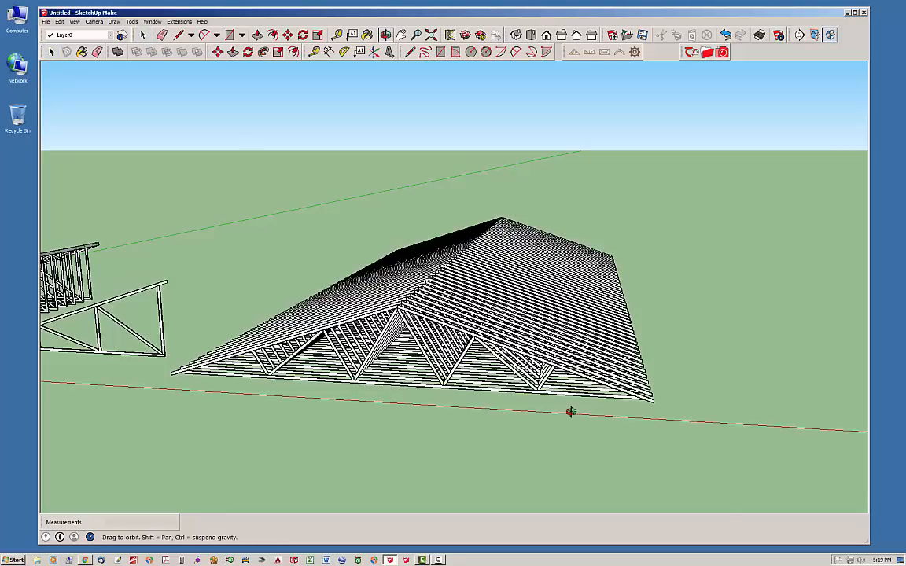
drag(571, 412, 266, 429)
key(space)
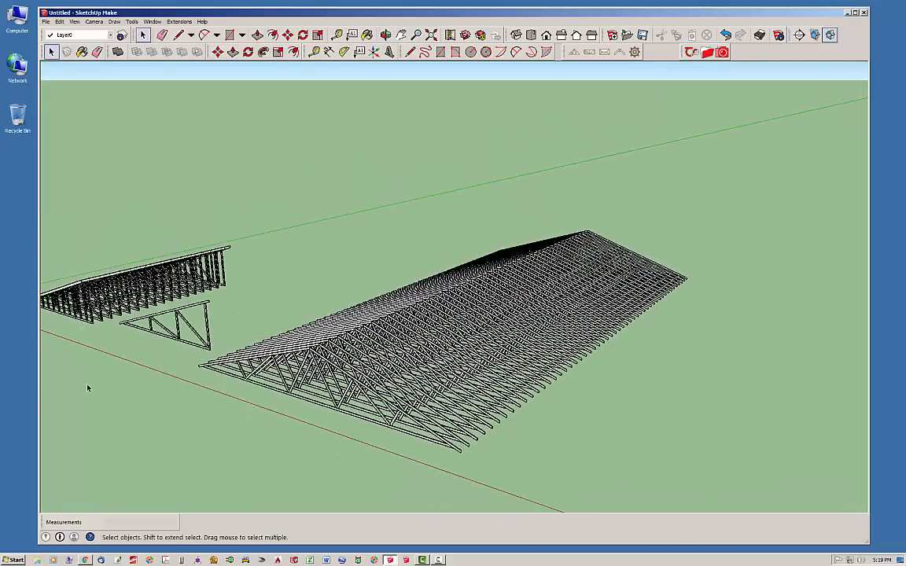
middle_drag(88, 387, 657, 391)
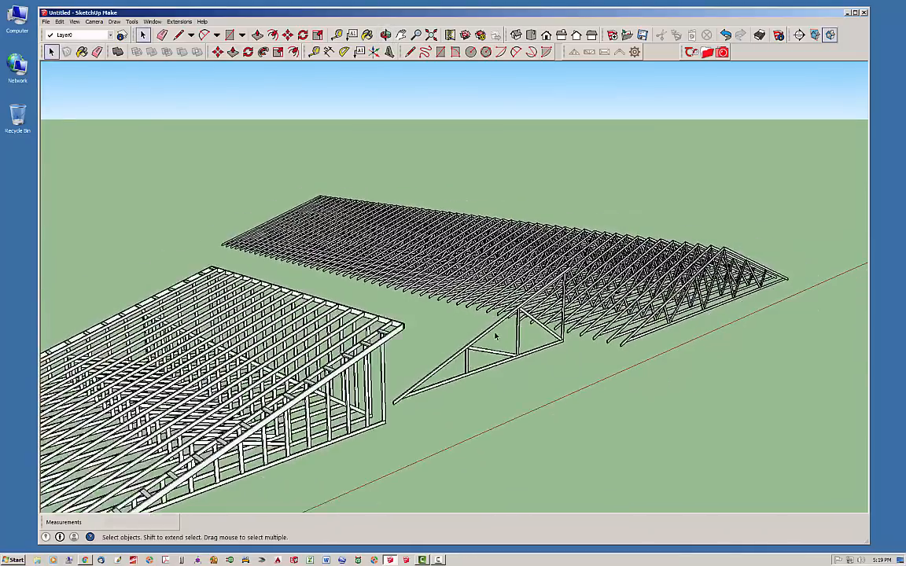
scroll(361, 362, down, 3)
middle_drag(299, 375, 641, 393)
scroll(496, 318, down, 2)
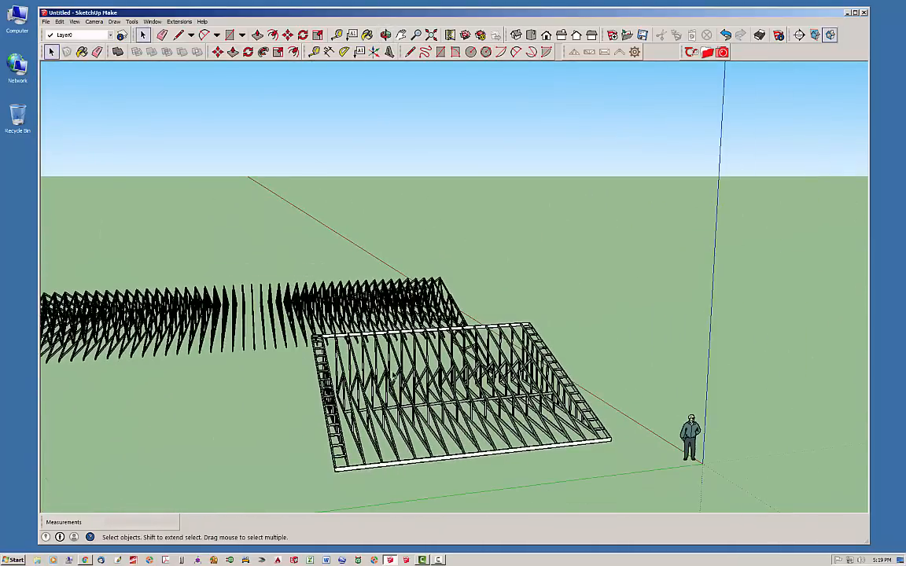
middle_drag(393, 376, 488, 419)
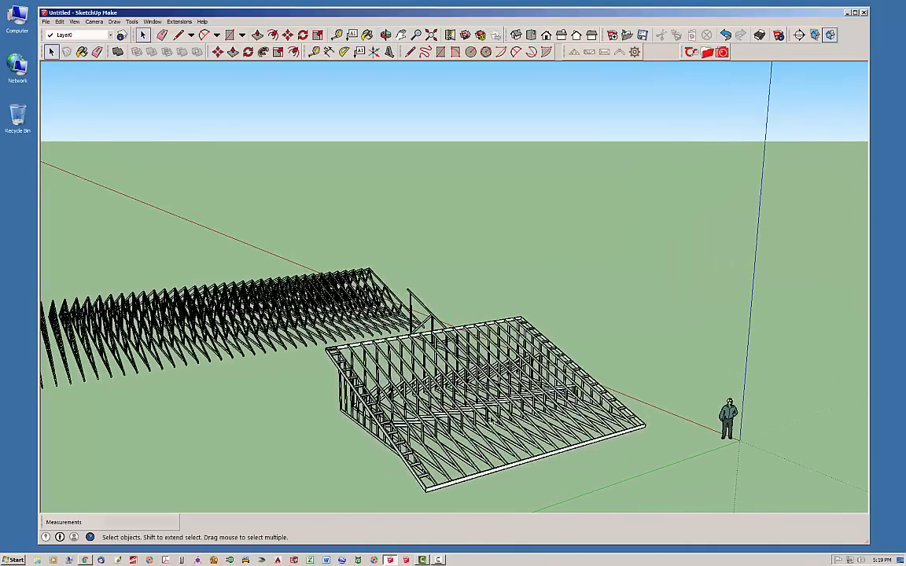
middle_drag(406, 381, 511, 414)
scroll(509, 413, down, 2)
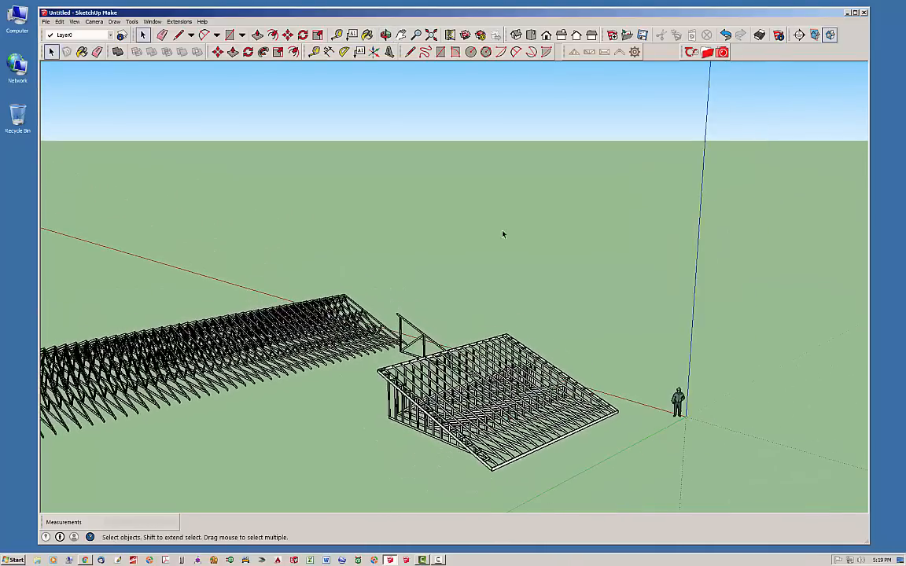
Start an Attic family roof truss and lay out its footprint behind the Monopitch roof with a 28' span and 32' building length.
click(573, 52)
click(516, 274)
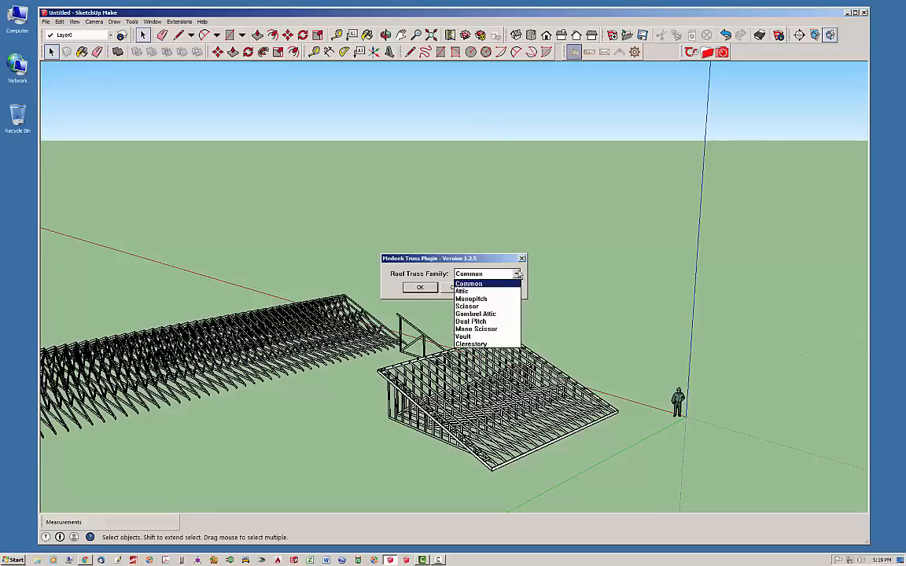
click(470, 291)
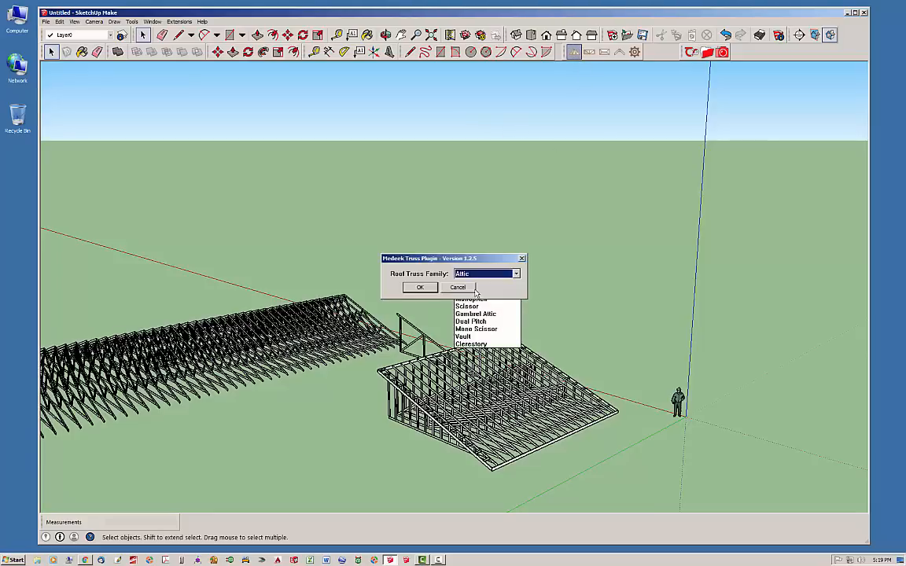
click(420, 287)
middle_drag(504, 283, 336, 265)
scroll(325, 224, up, 5)
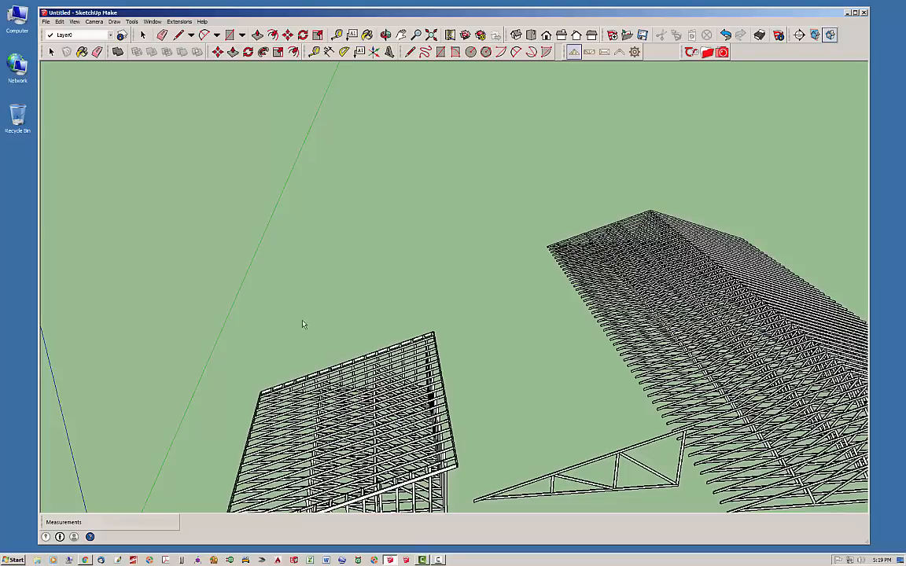
click(288, 299)
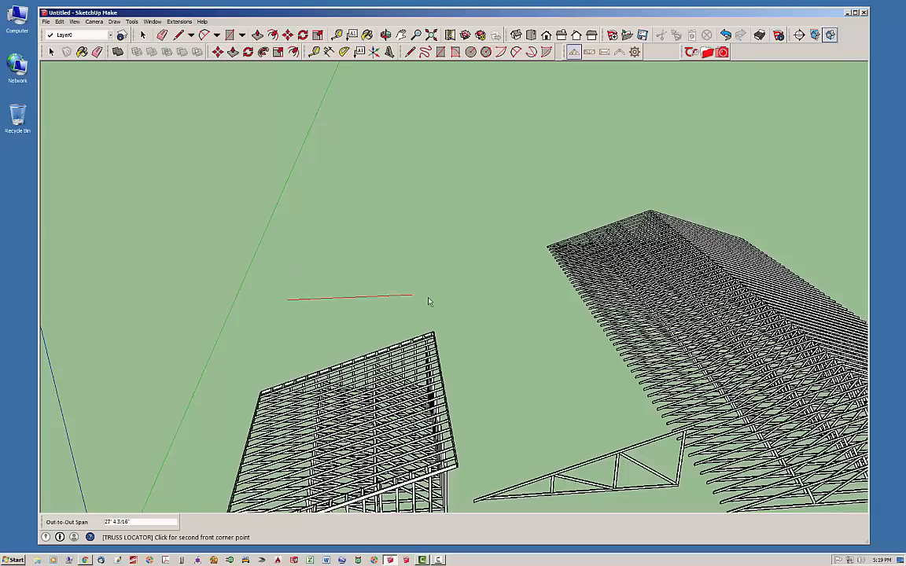
click(470, 296)
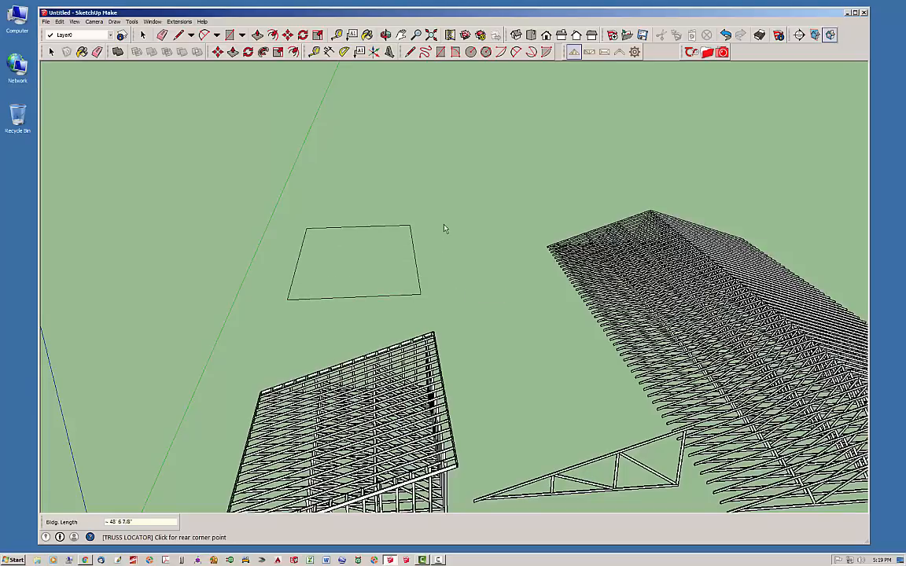
text(32)
key(Return)
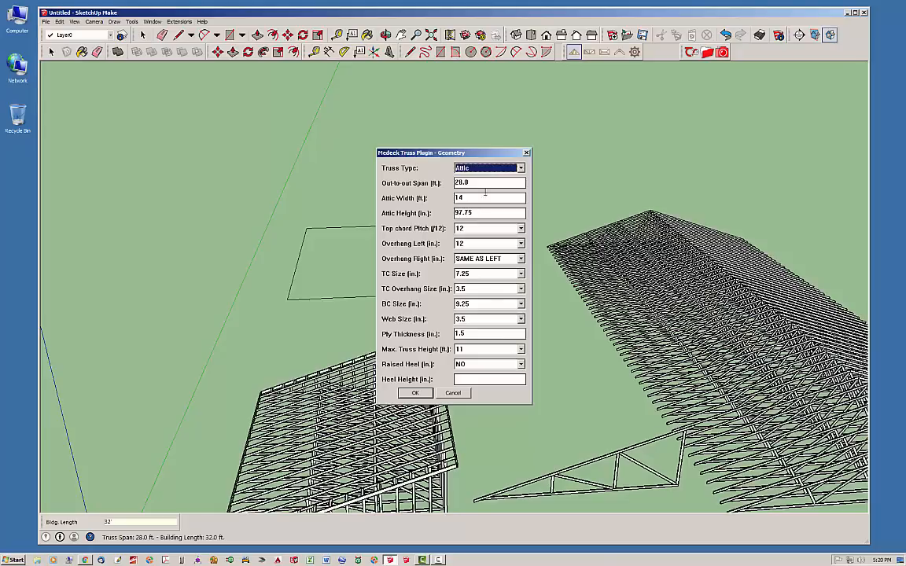
Generate the attic roof with 14' attic width, 12/12 pitch, 11' maximum truss height and 24" spacing, without raised heel, gable end trusses or advanced options.
drag(477, 155, 607, 162)
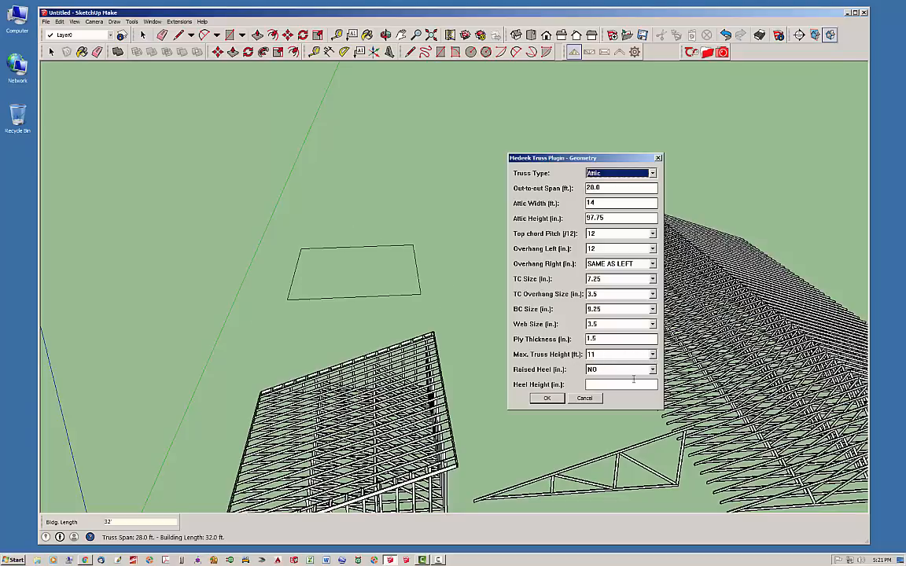
click(652, 355)
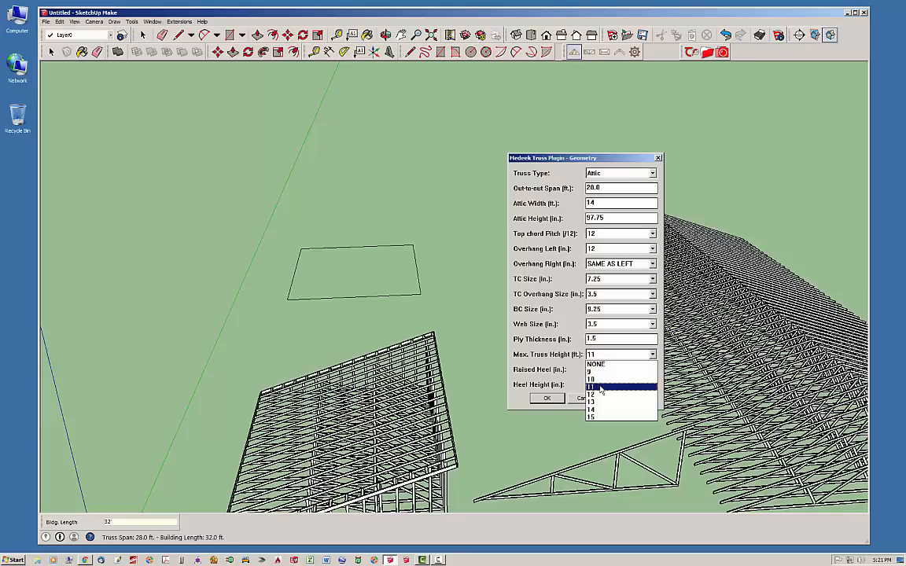
click(600, 388)
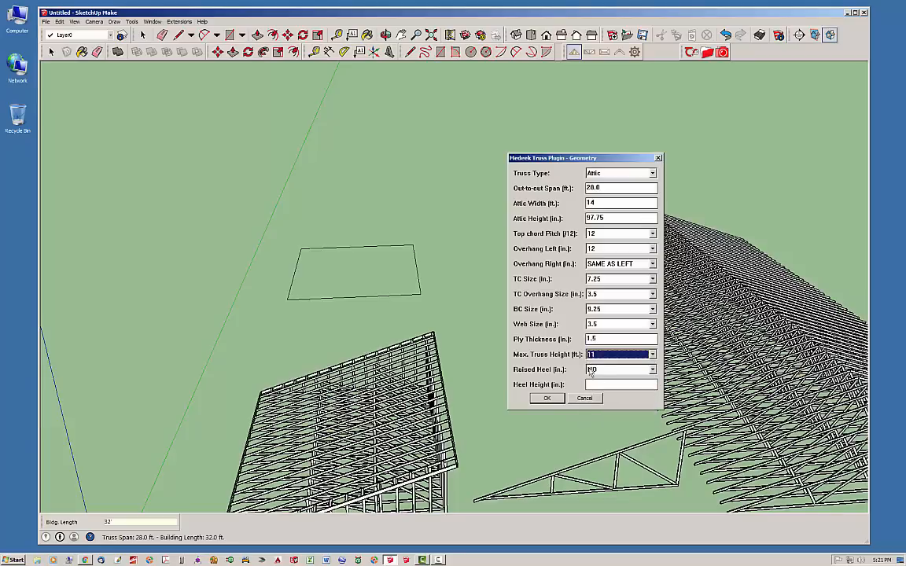
click(546, 398)
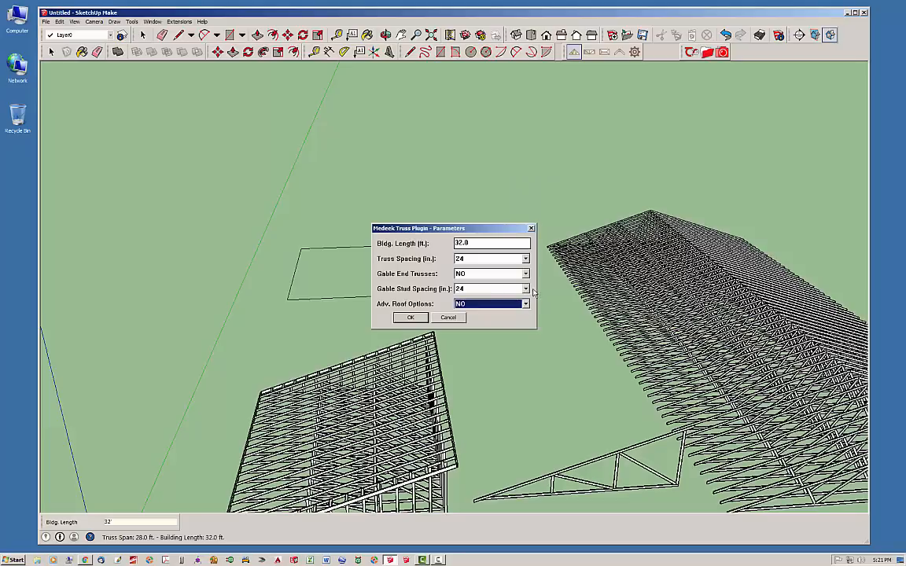
drag(486, 226, 520, 230)
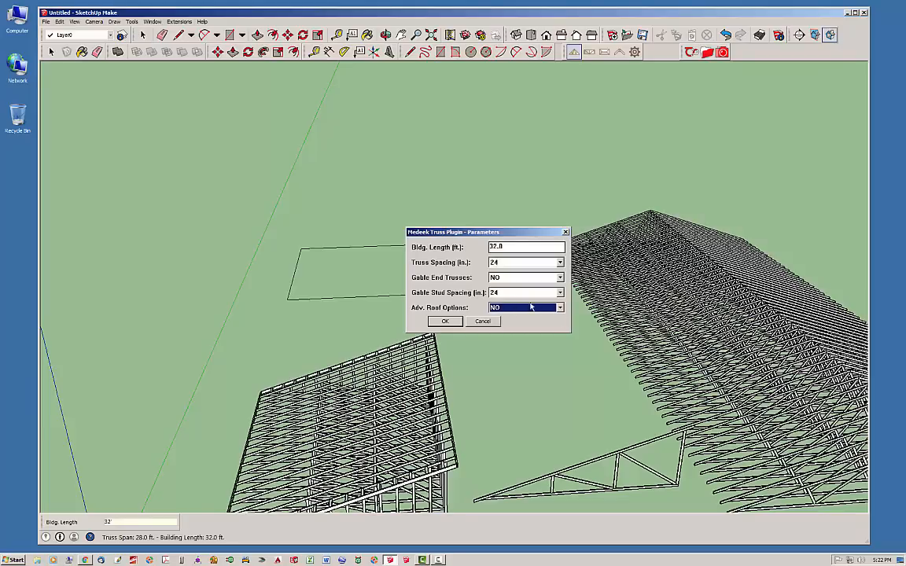
click(454, 323)
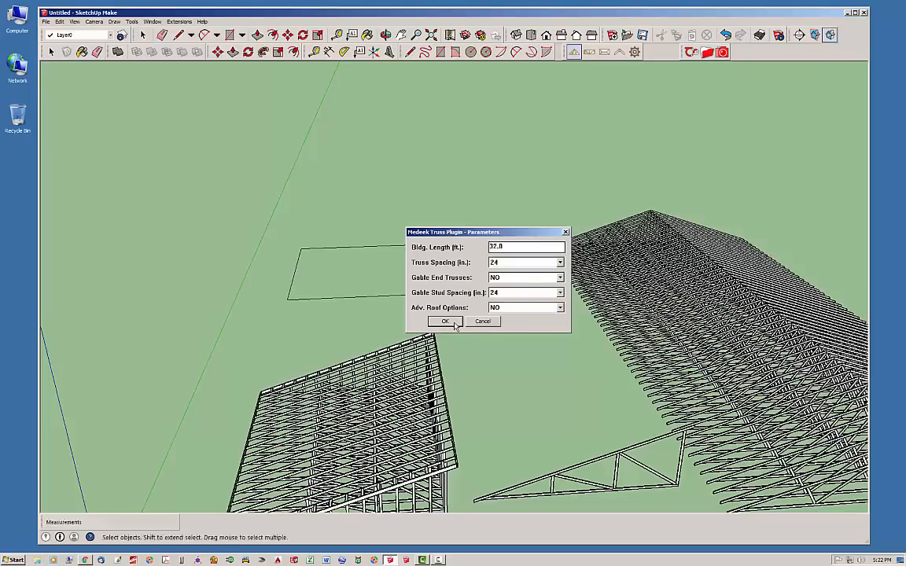
Open the attic roof group for editing and display the entity info of its front truss, leaving the group when finished.
scroll(271, 236, up, 5)
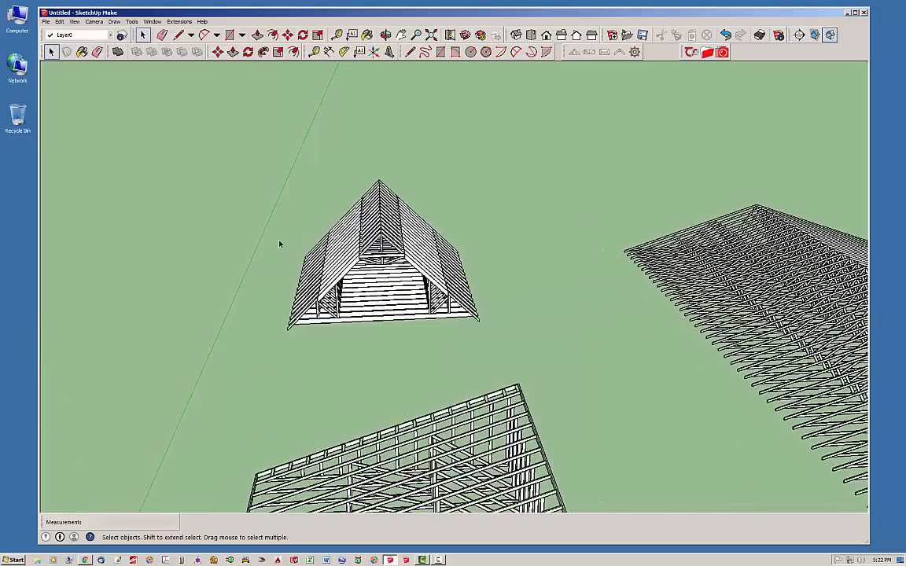
scroll(401, 341, up, 3)
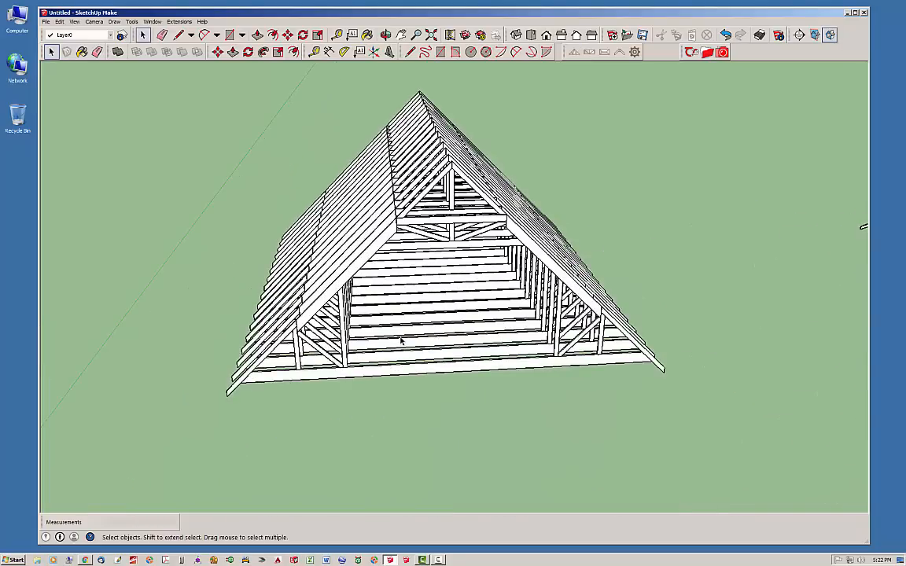
middle_drag(402, 340, 470, 139)
scroll(454, 297, up, 2)
click(470, 134)
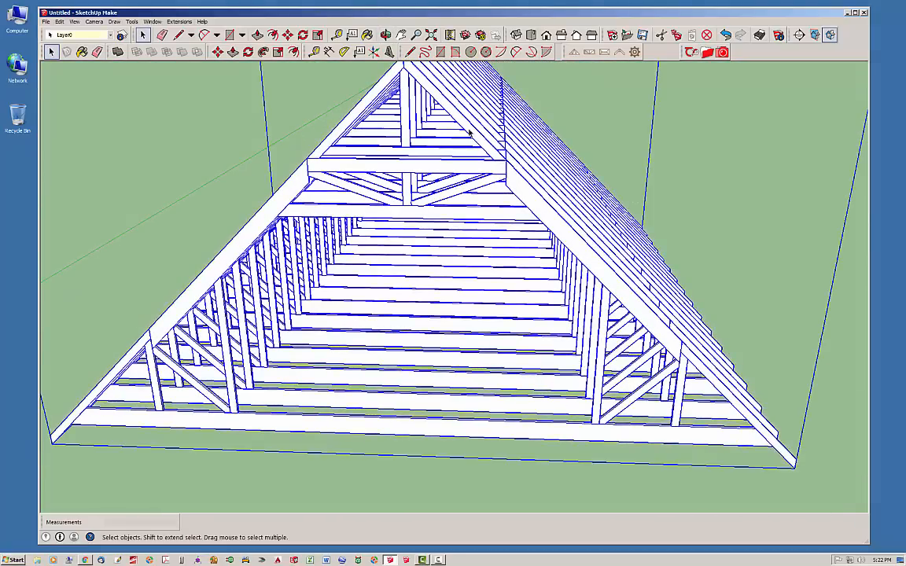
scroll(471, 277, down, 3)
middle_drag(464, 232, 382, 260)
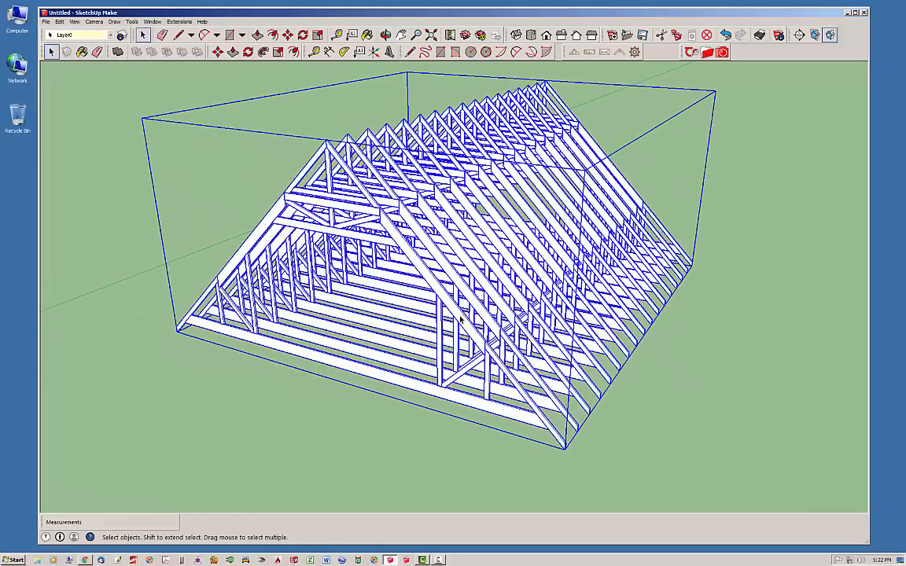
double_click(417, 287)
click(334, 180)
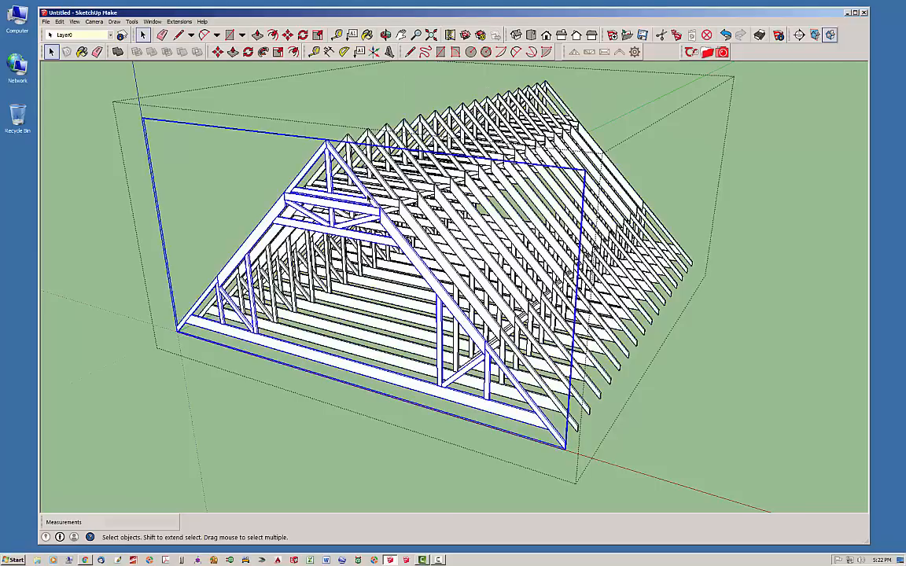
right_click(426, 276)
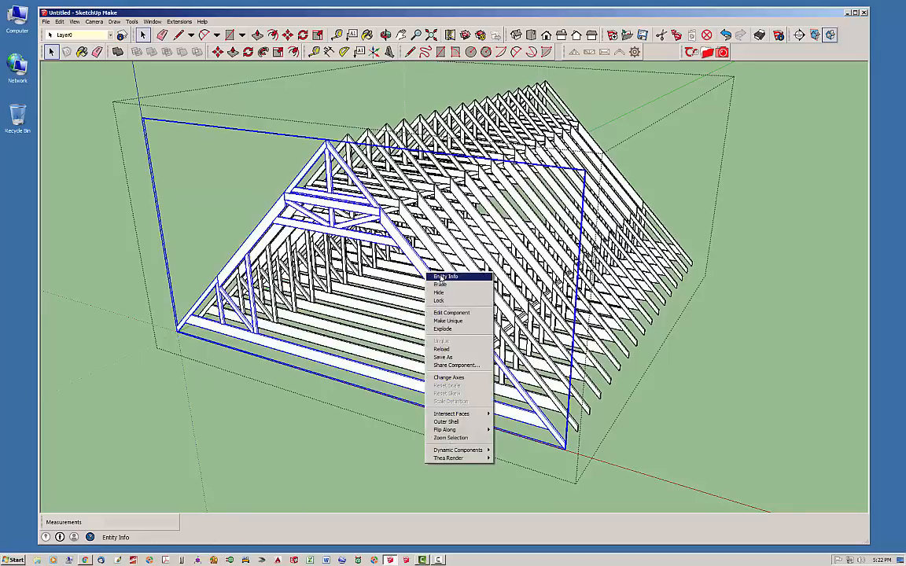
click(442, 276)
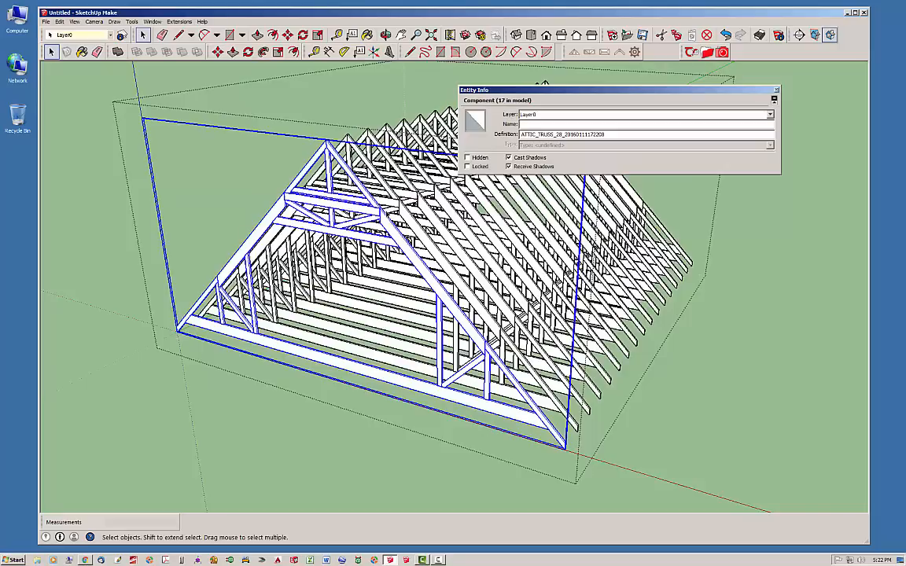
click(740, 350)
Examine the attic room opening, the separate top cap, the side webs and the overhang tails of the attic trusses up close.
middle_drag(313, 304, 485, 81)
scroll(485, 81, up, 3)
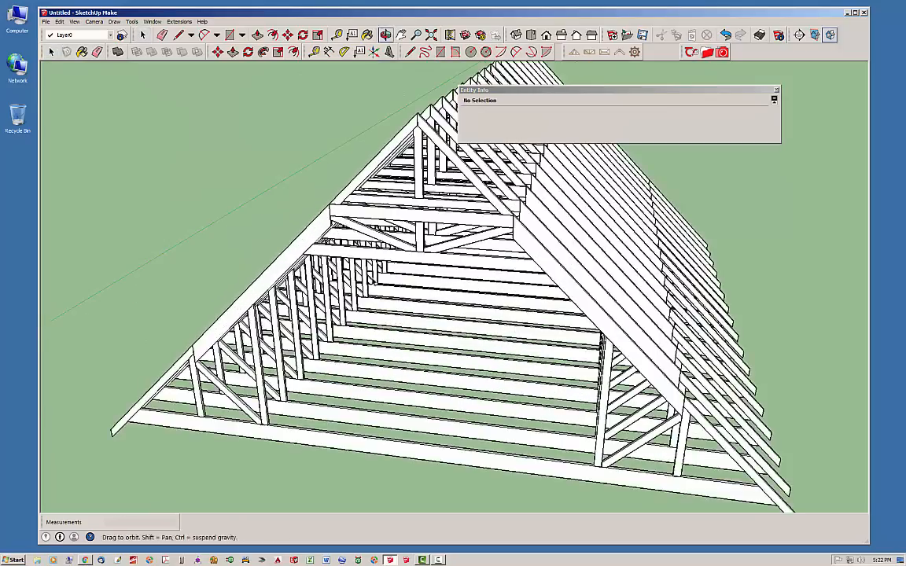
middle_drag(375, 281, 343, 246)
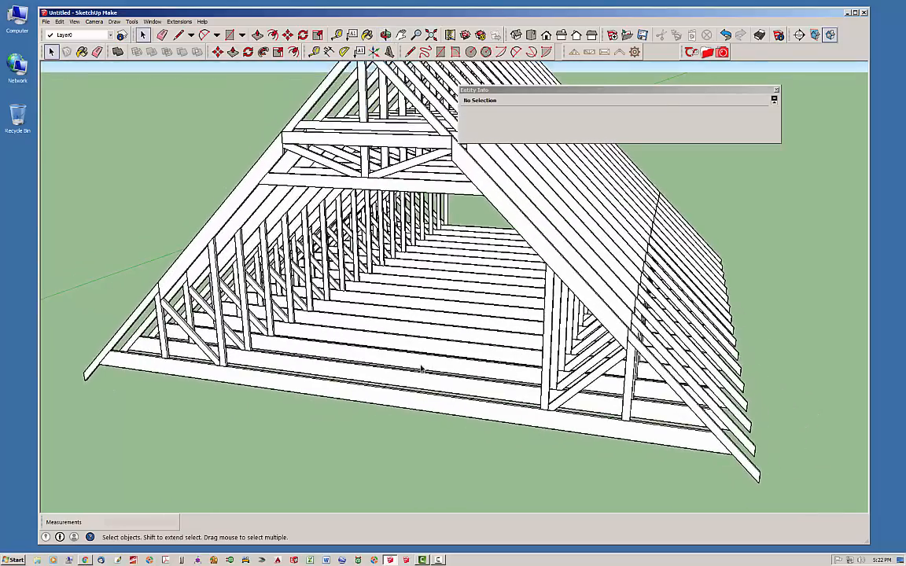
middle_drag(381, 332, 422, 377)
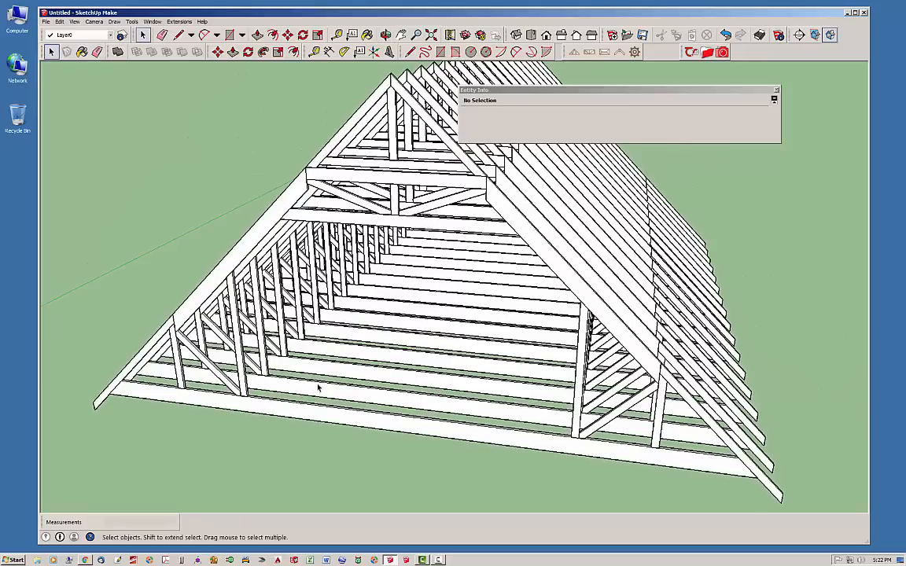
middle_drag(366, 385, 378, 402)
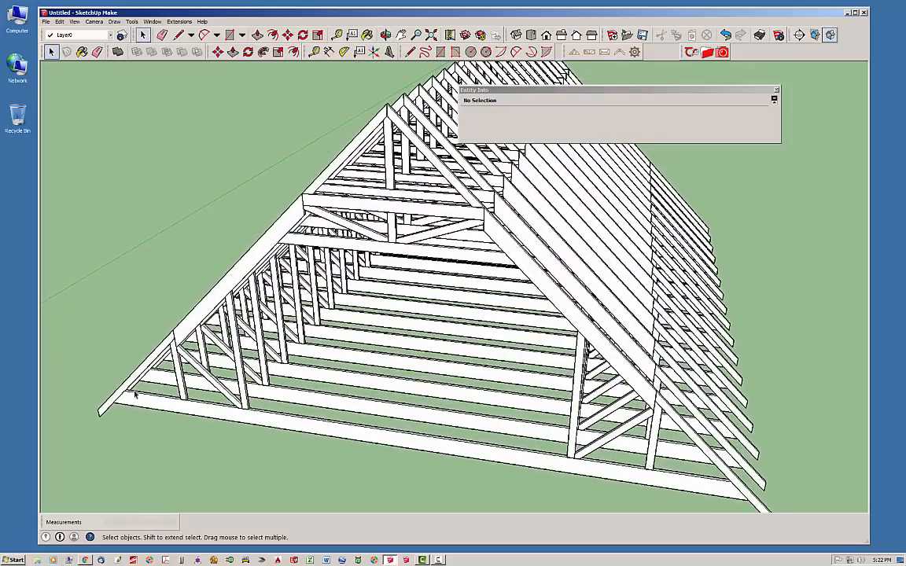
middle_drag(122, 352, 244, 365)
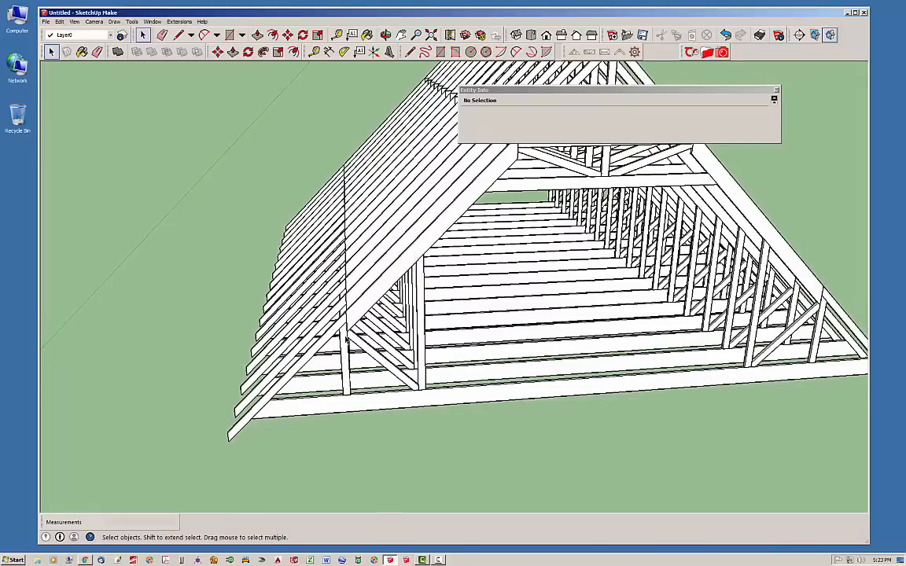
middle_drag(346, 340, 377, 251)
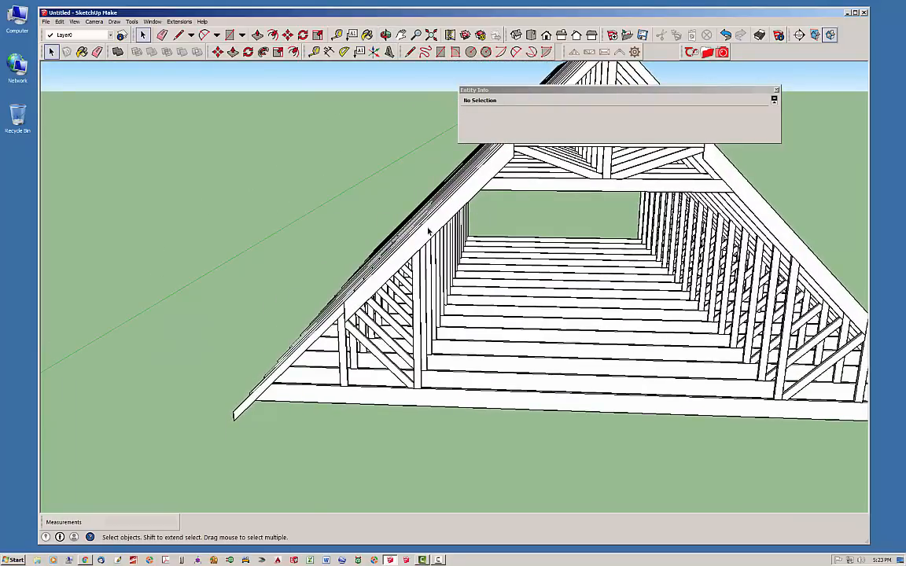
middle_drag(398, 203, 438, 166)
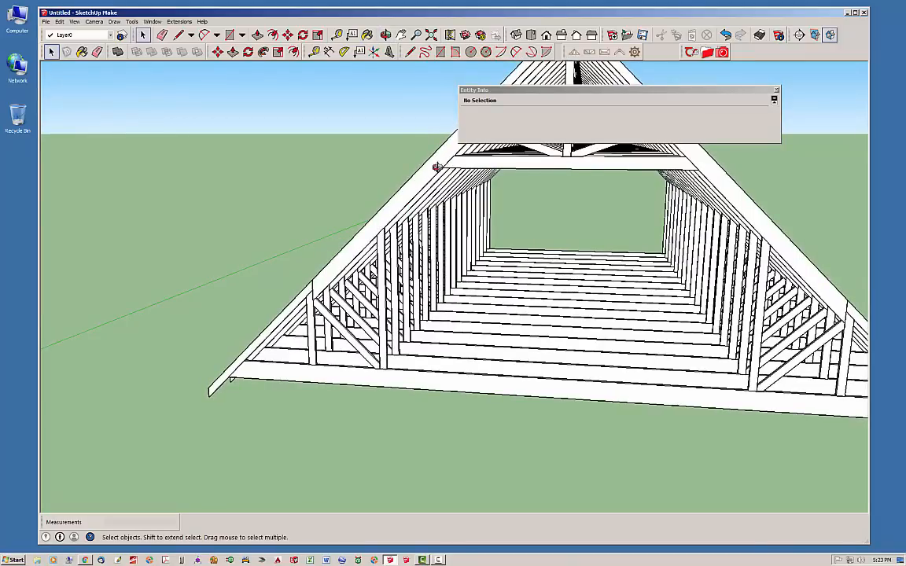
middle_drag(436, 166, 427, 193)
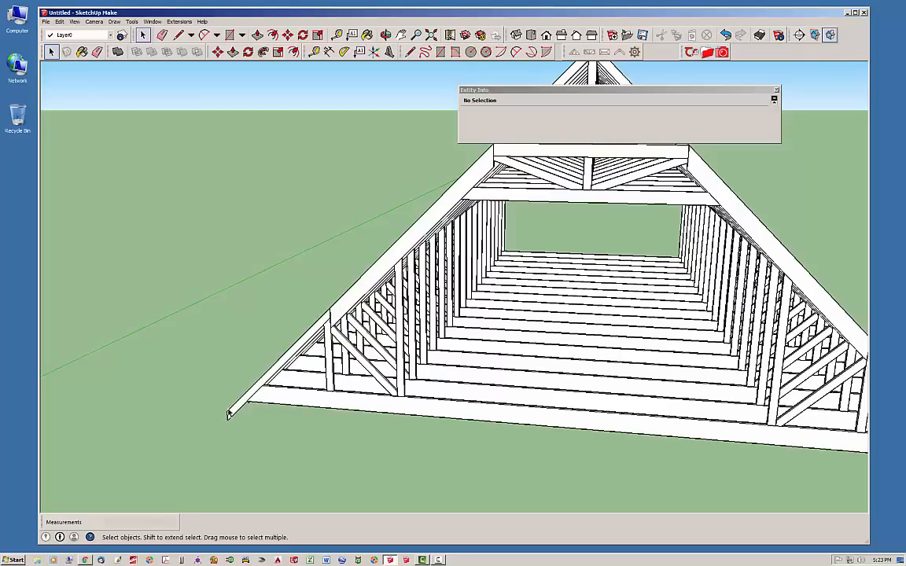
mouse_move(349, 307)
middle_down()
mouse_move(390, 309)
mouse_move(346, 325)
middle_up()
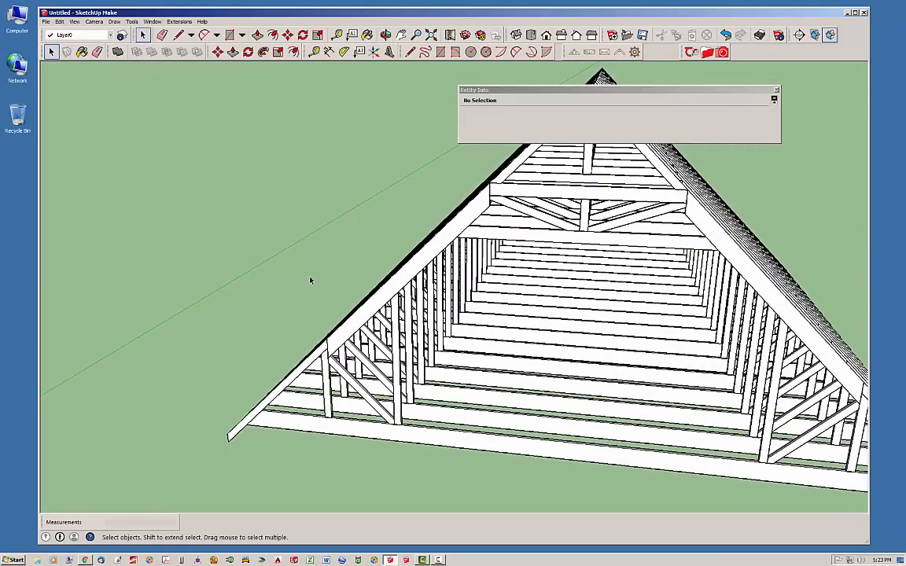
Examine the full attic roof and its row of truss frames from the front corner at high and low angles.
middle_drag(312, 281, 289, 285)
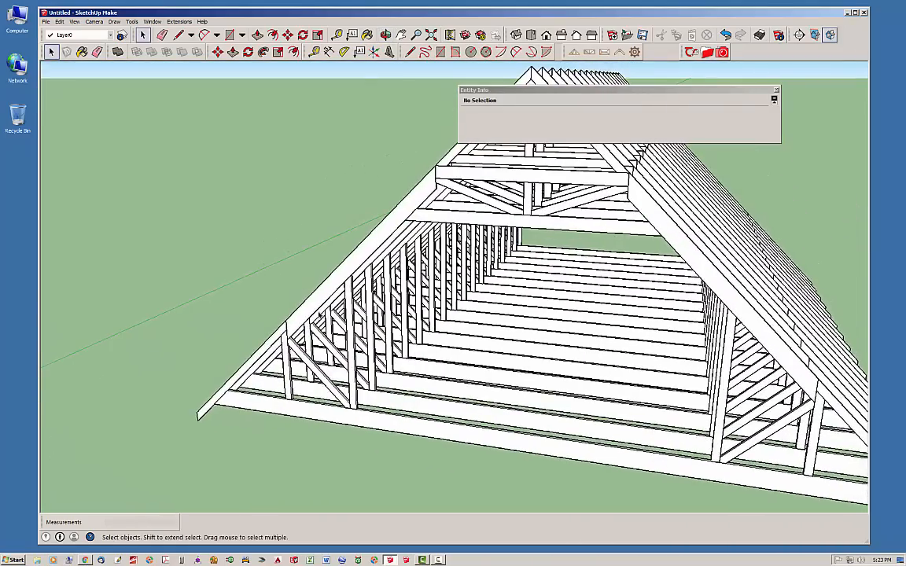
middle_drag(331, 351, 305, 339)
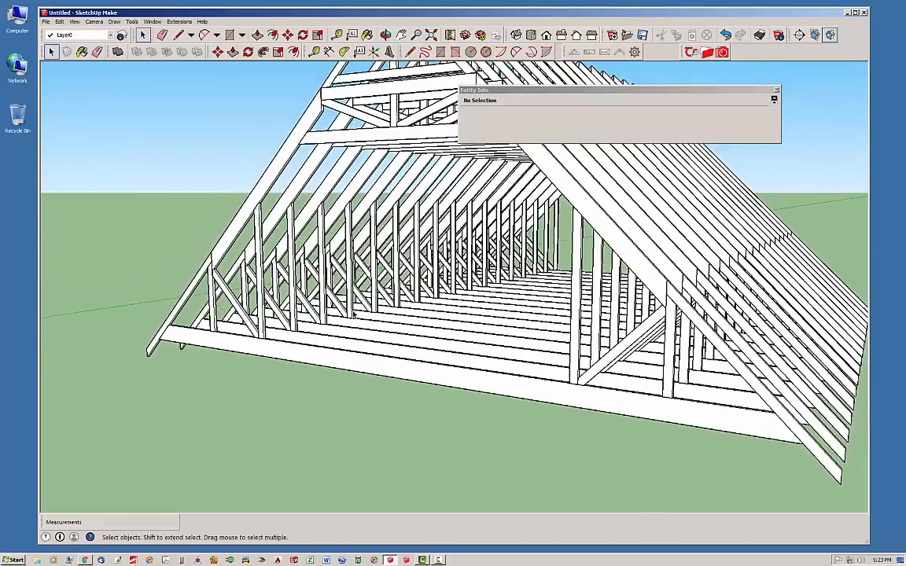
scroll(457, 297, down, 2)
middle_drag(400, 260, 242, 267)
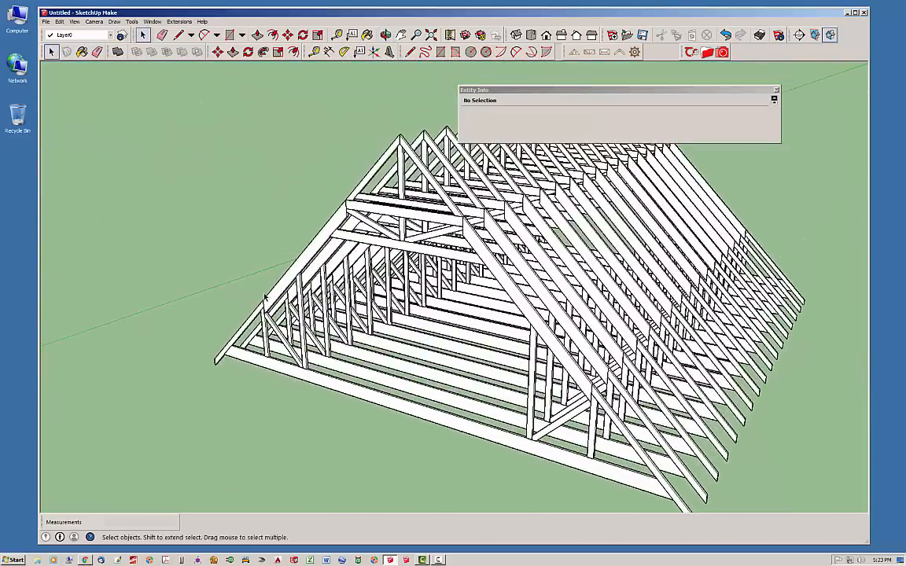
mouse_move(297, 258)
middle_down()
mouse_move(294, 271)
mouse_move(289, 259)
middle_up()
mouse_move(434, 356)
middle_down()
mouse_move(460, 348)
mouse_move(420, 347)
middle_up()
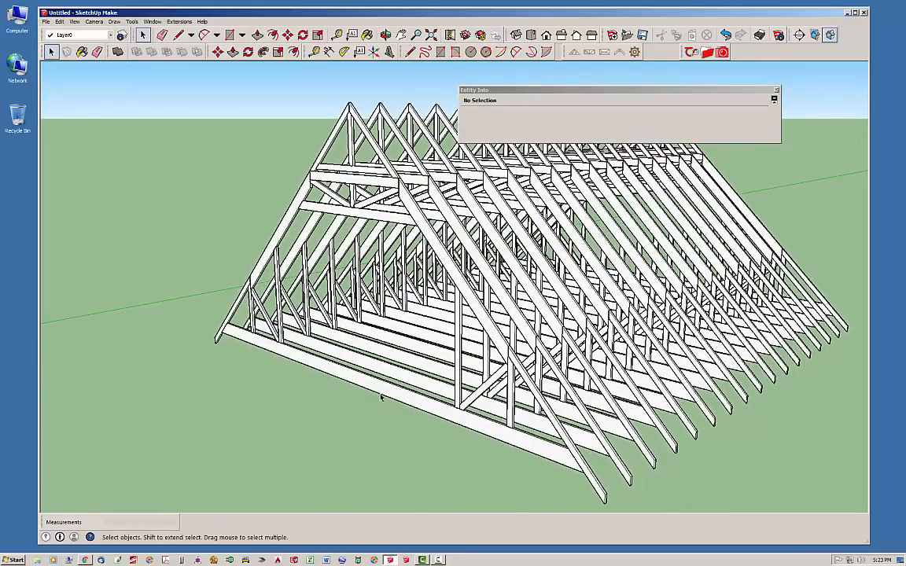
middle_drag(256, 383, 283, 377)
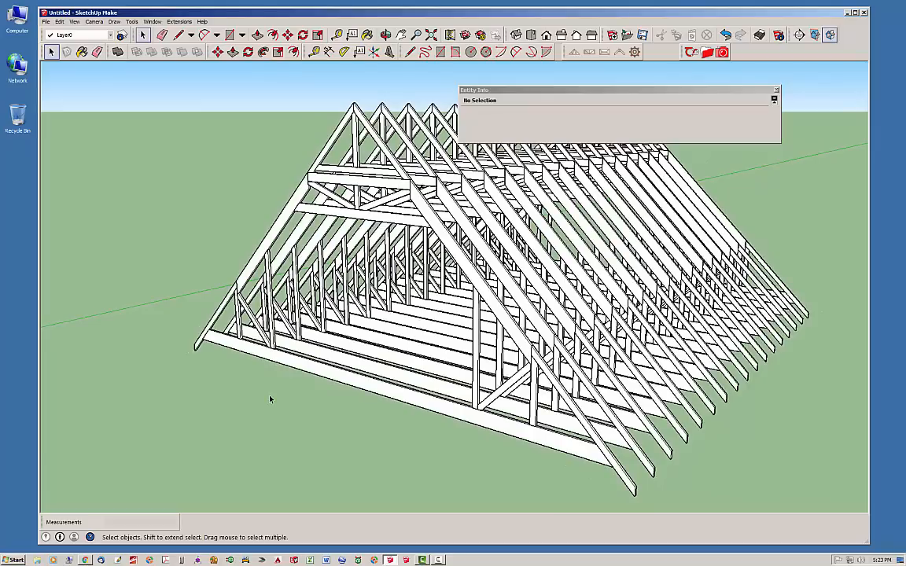